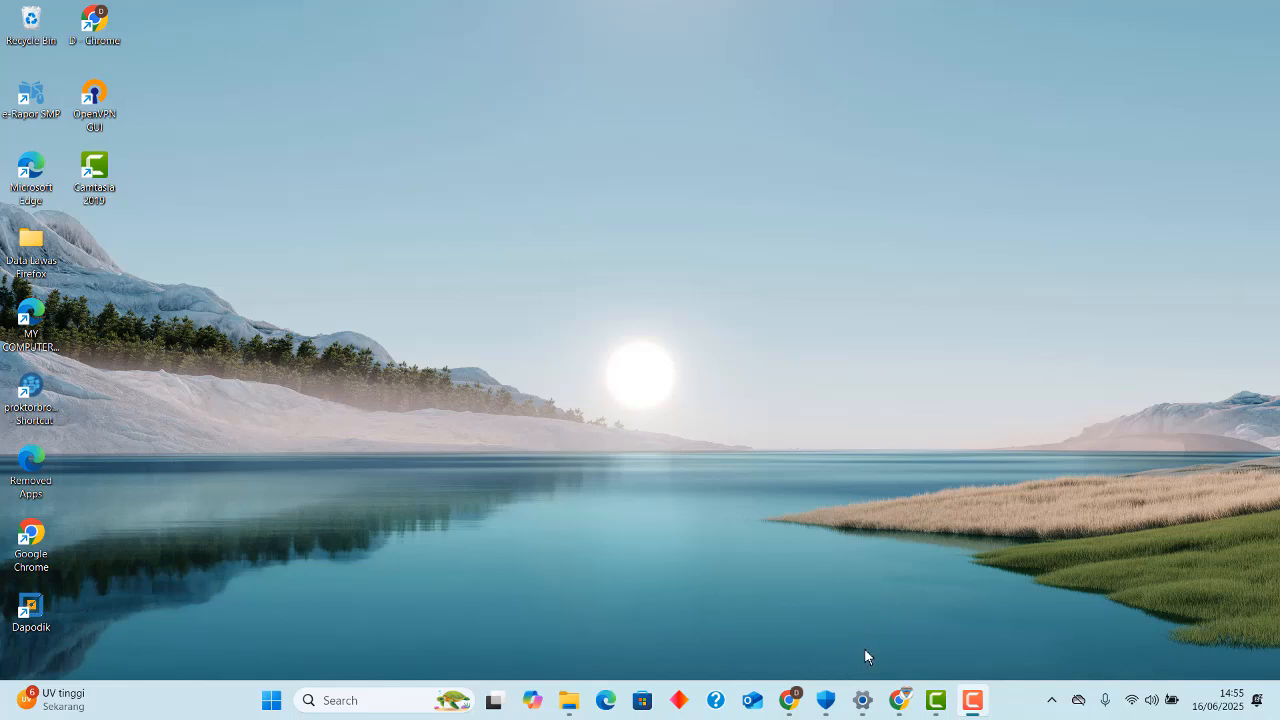
# Bring up the Download ngrok page in Chrome and view its Windows (64-Bit) download and configuration instructions.
pyautogui.moveTo(901, 701)
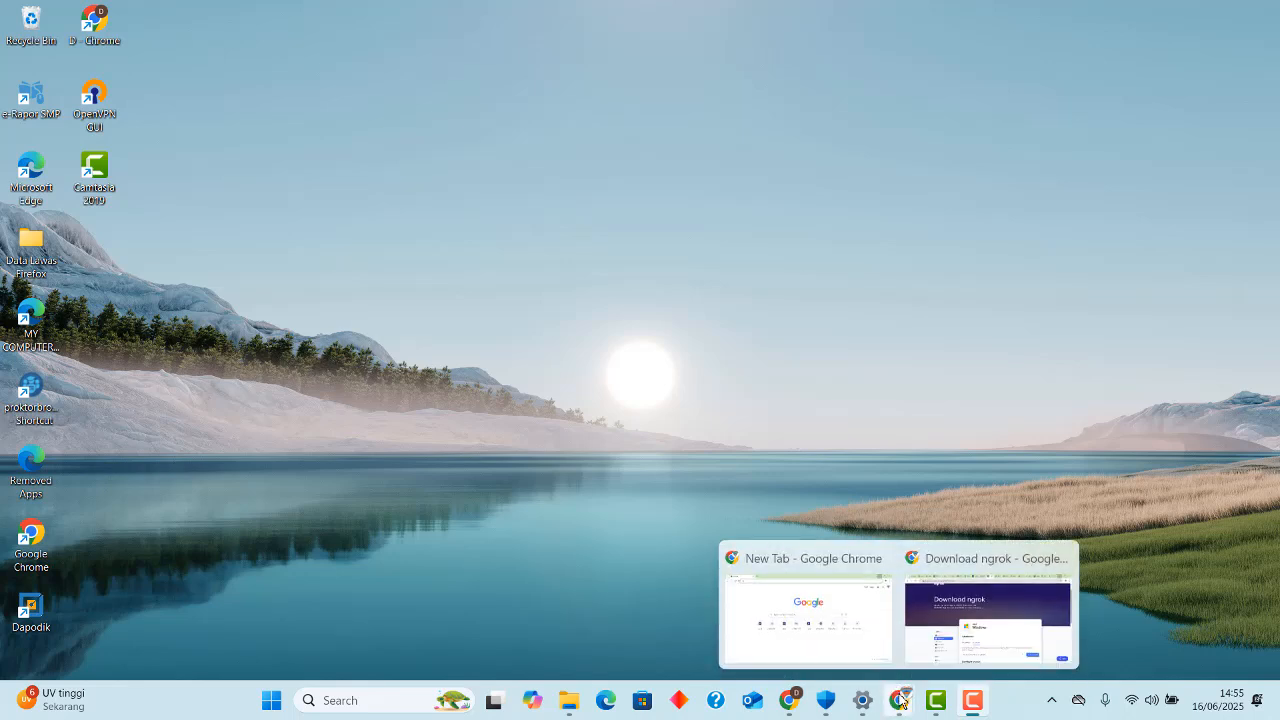
pyautogui.click(955, 612)
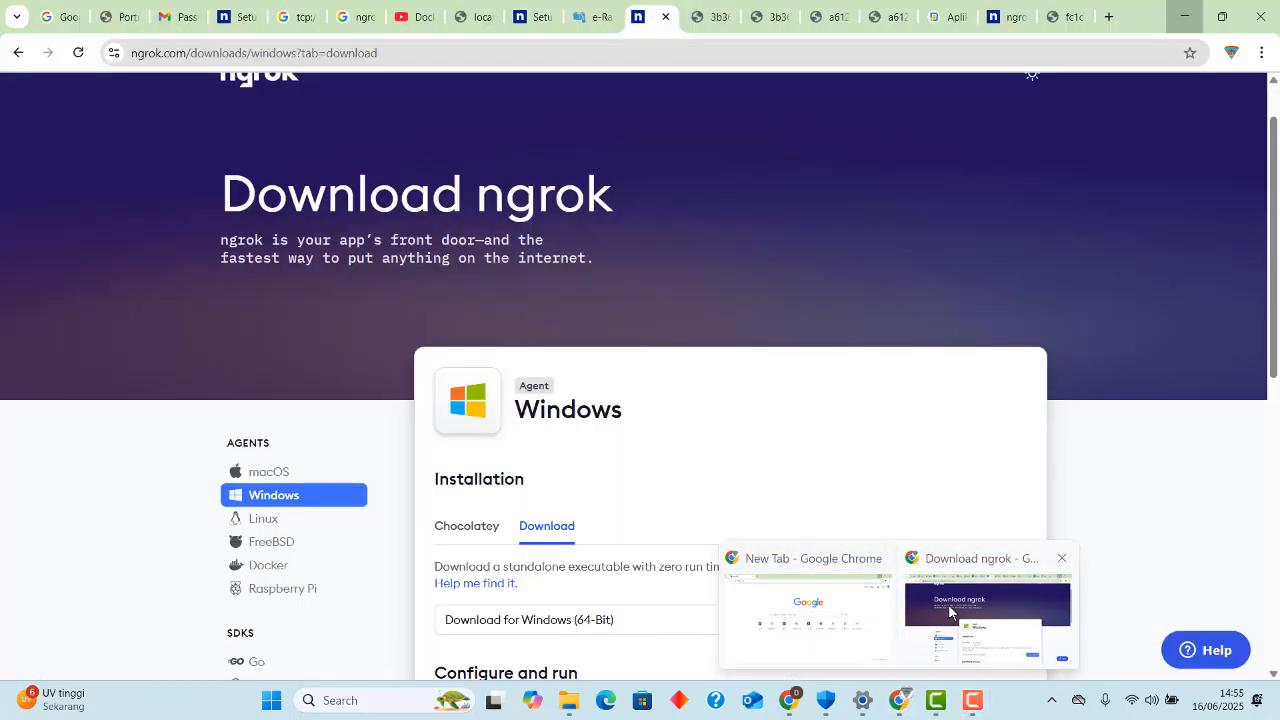
pyautogui.scroll(-2, 621, 240)
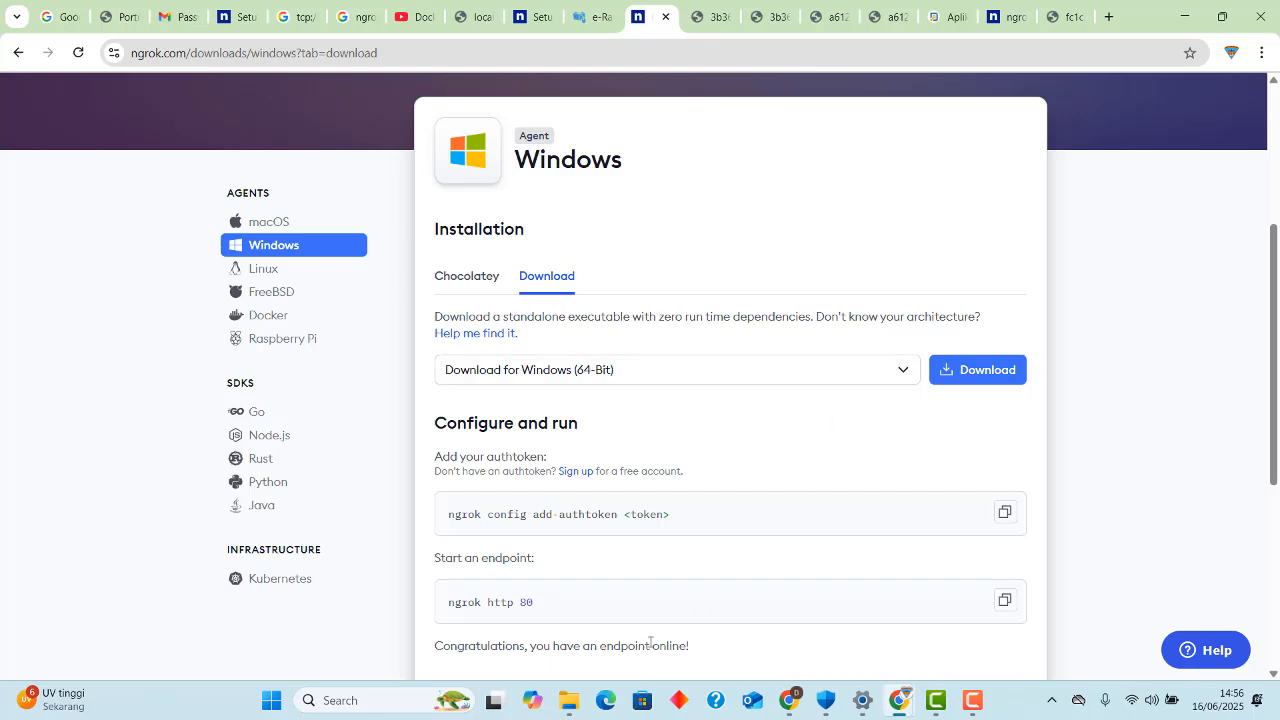
# Try to extract the ngrok-v3-stable-windows-amd64 (2) archive from the Downloads folder in File Explorer, with C:\ngrok as the destination.
pyautogui.moveTo(571, 703)
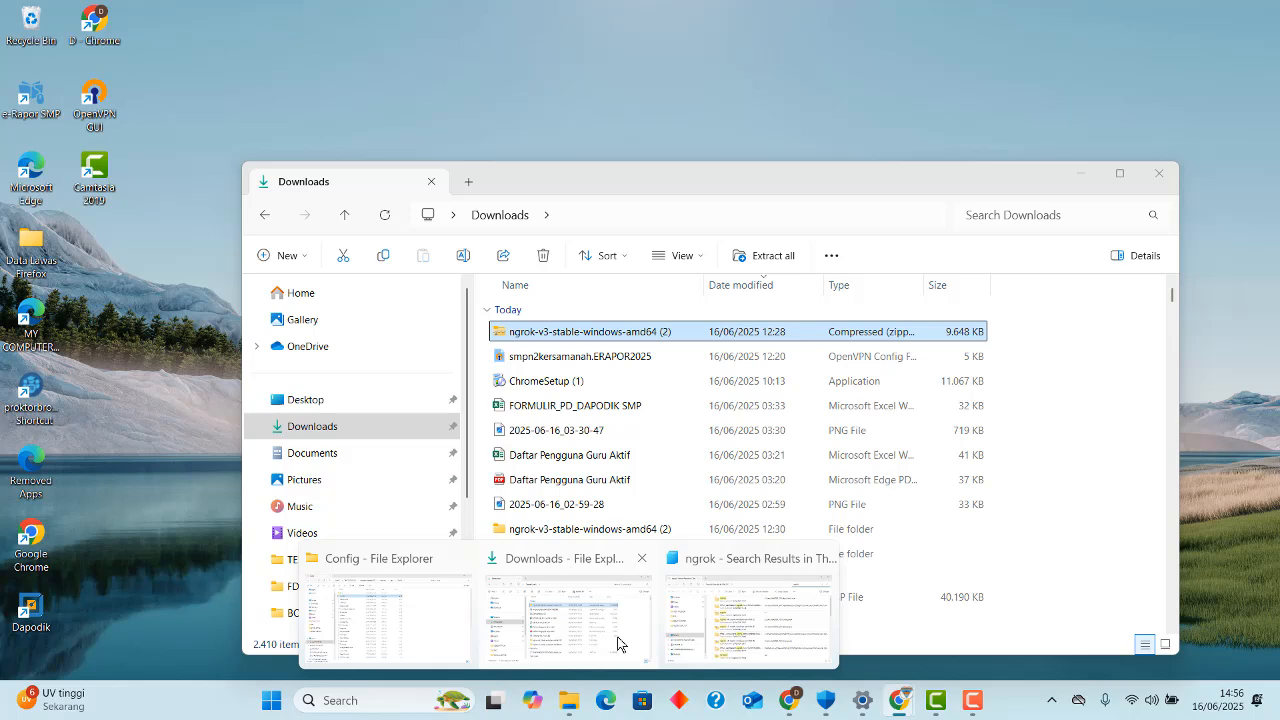
pyautogui.click(617, 643)
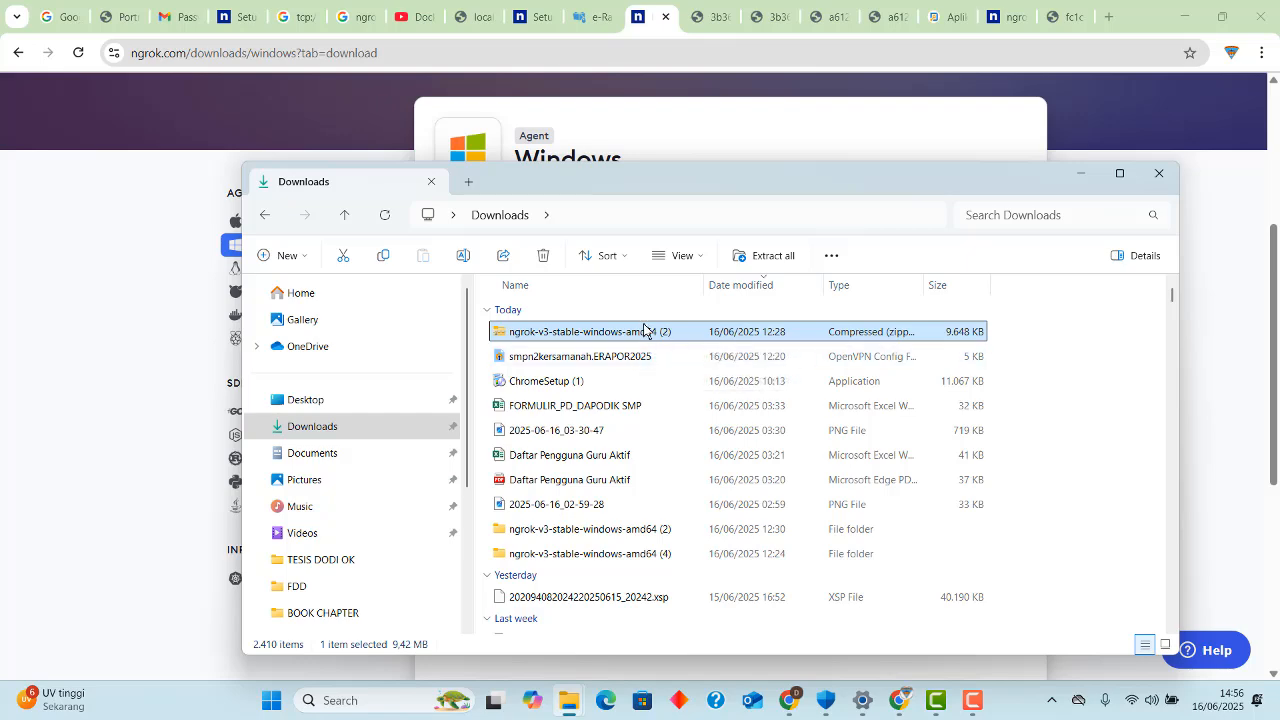
pyautogui.rightClick(654, 334)
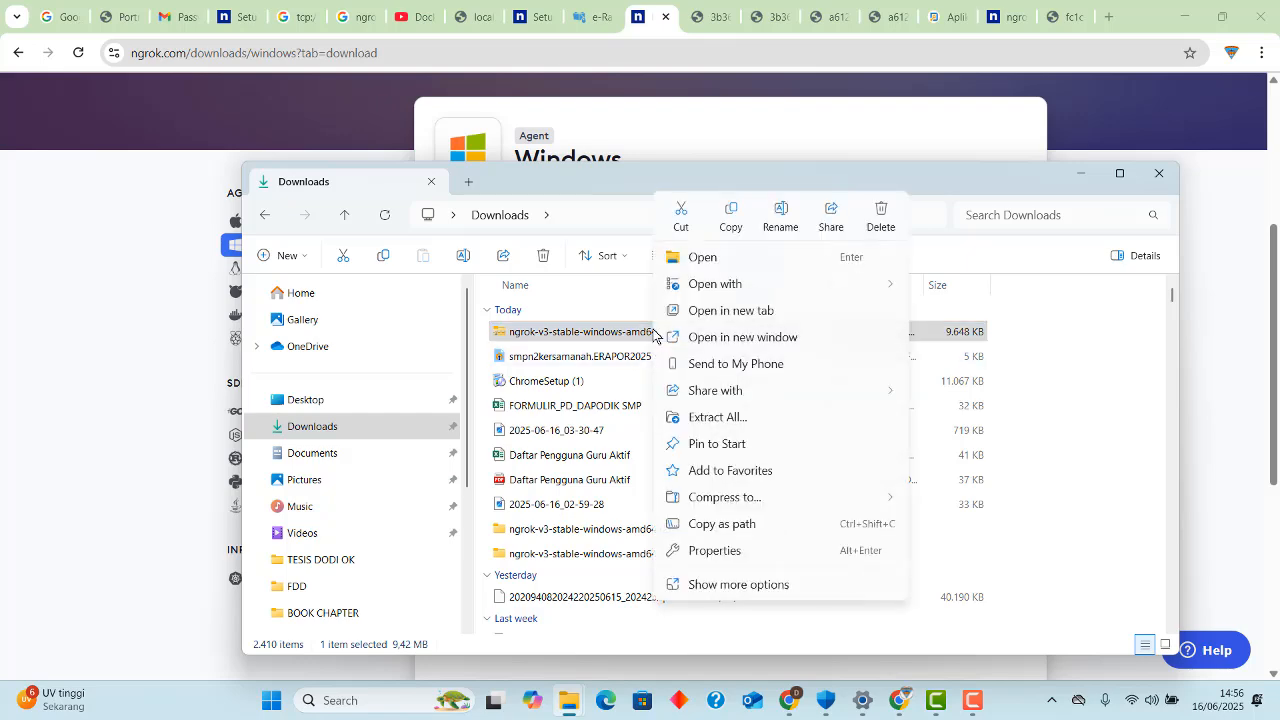
pyautogui.click(716, 418)
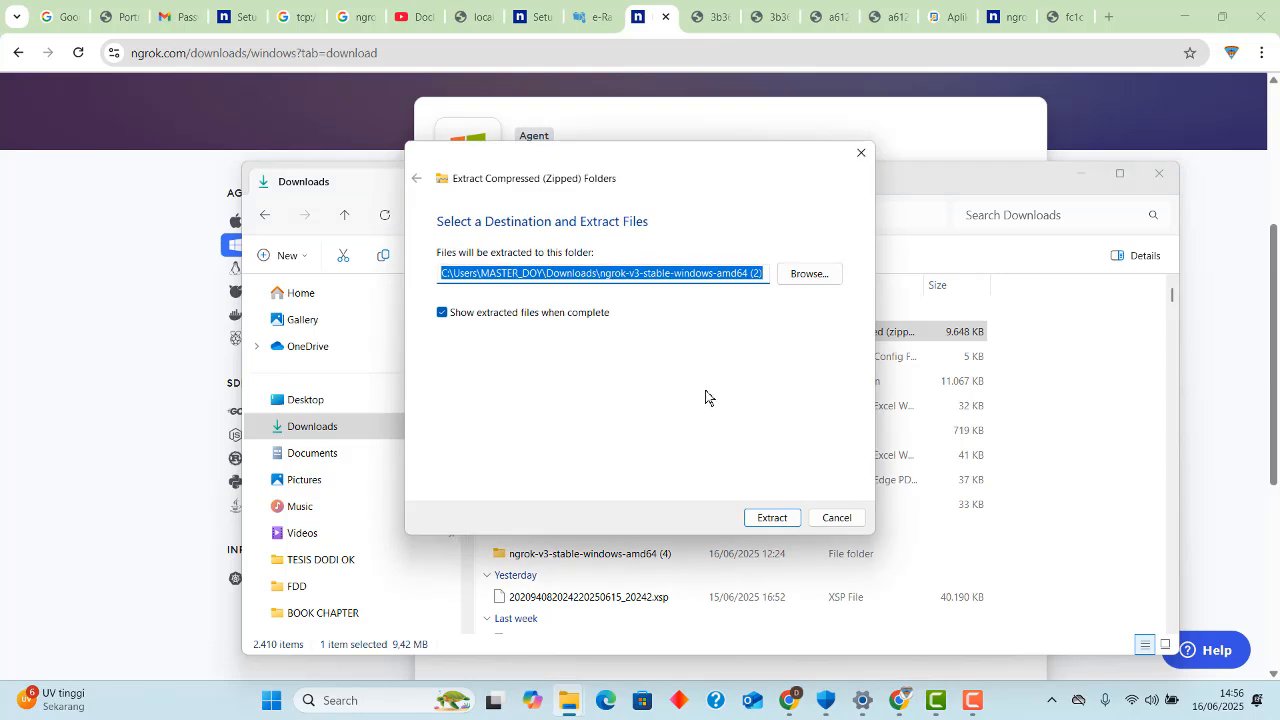
pyautogui.click(611, 275)
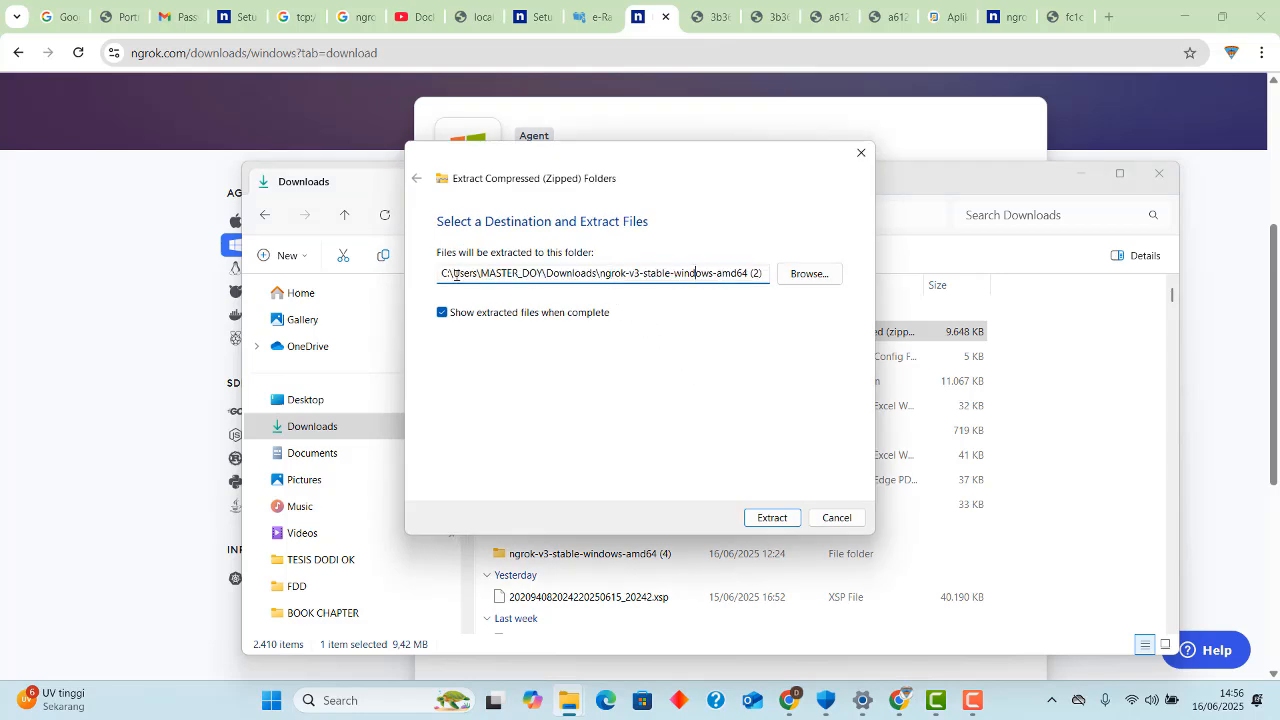
pyautogui.moveTo(453, 273); pyautogui.dragTo(806, 274)
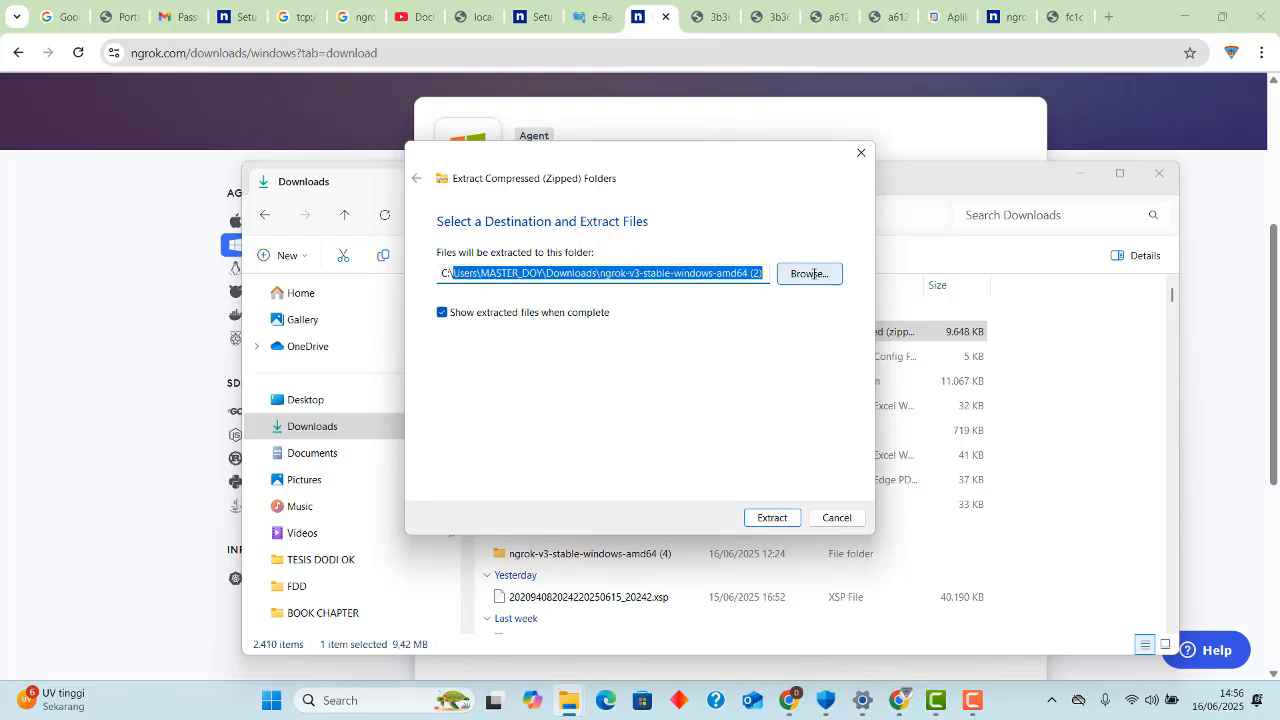
pyautogui.write('nge')
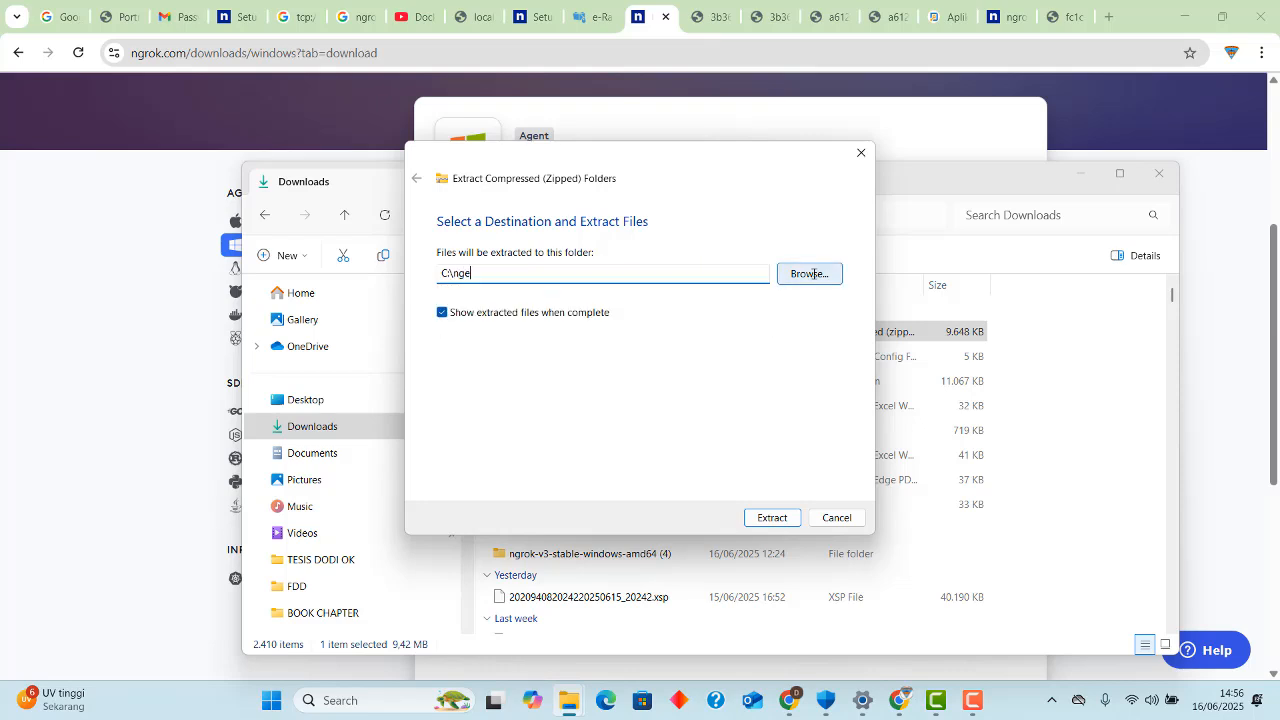
pyautogui.write('rok')
pyautogui.press('BackSpace')
pyautogui.press('BackSpace')
pyautogui.press('BackSpace')
pyautogui.press('BackSpace')
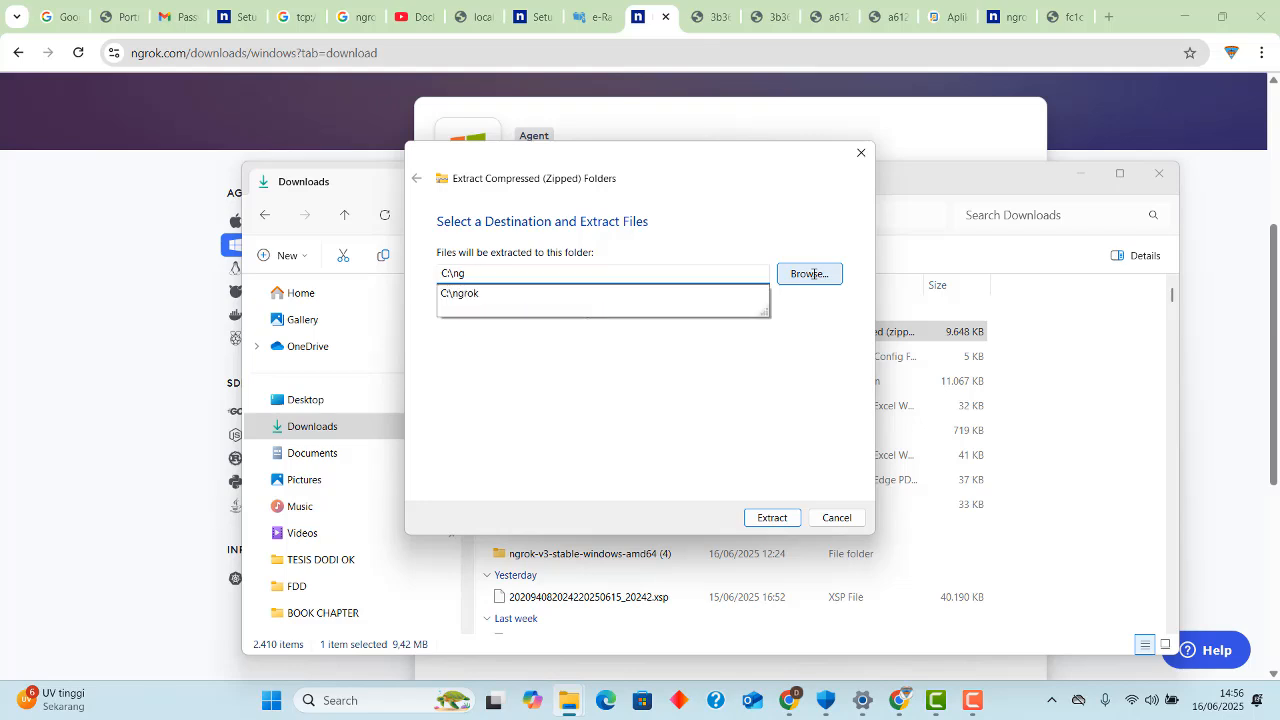
pyautogui.click(705, 297)
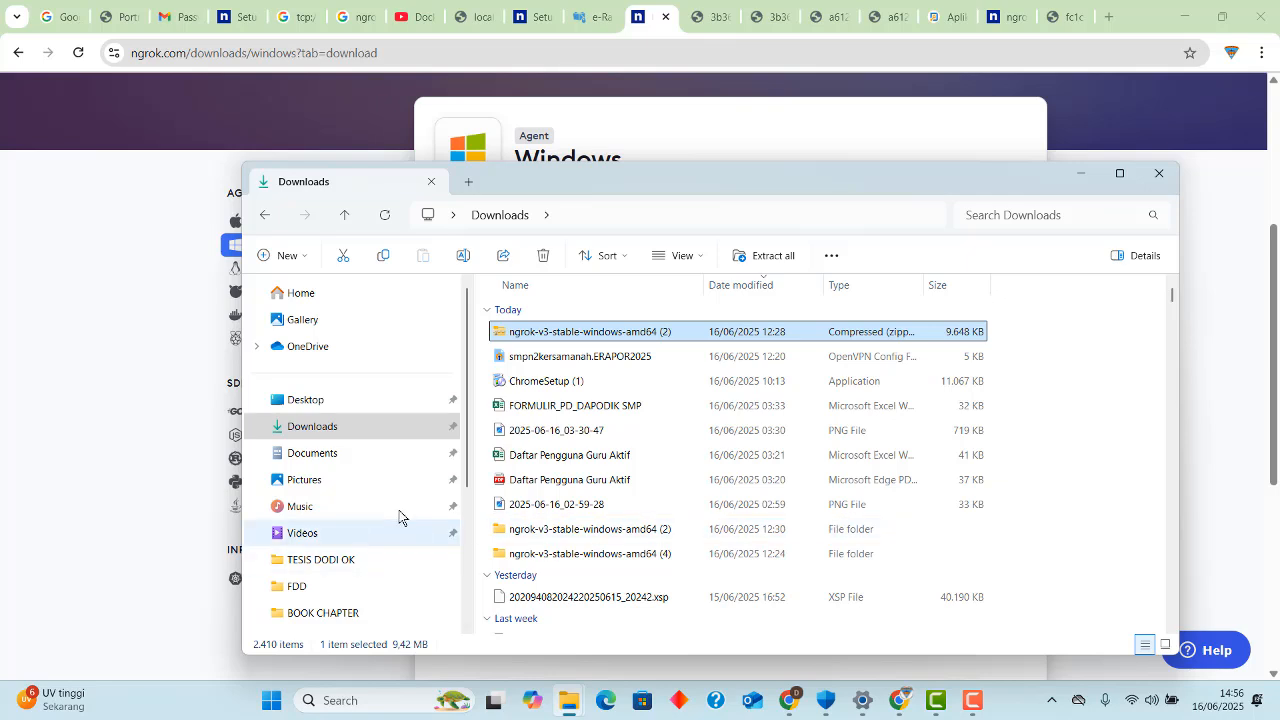
# Check the contents of the ngrok folder on drive C: and return to the root of the drive.
pyautogui.scroll(-3, 398, 501)
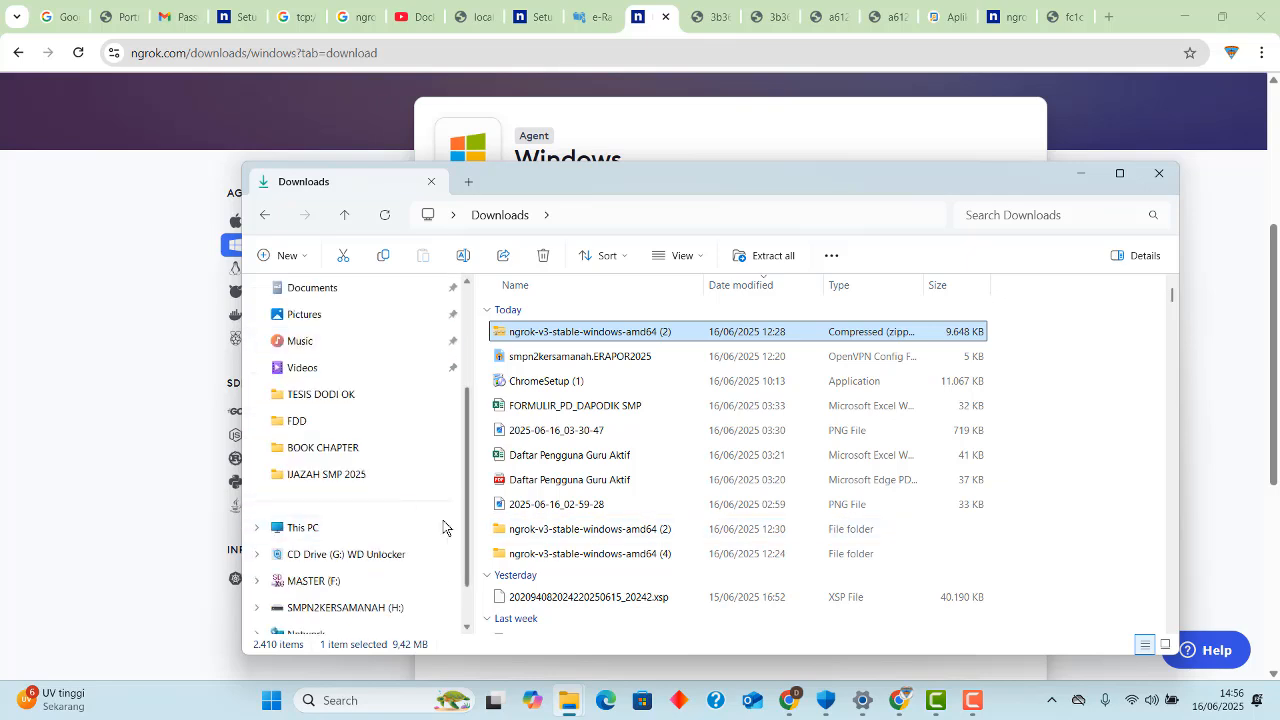
pyautogui.click(371, 535)
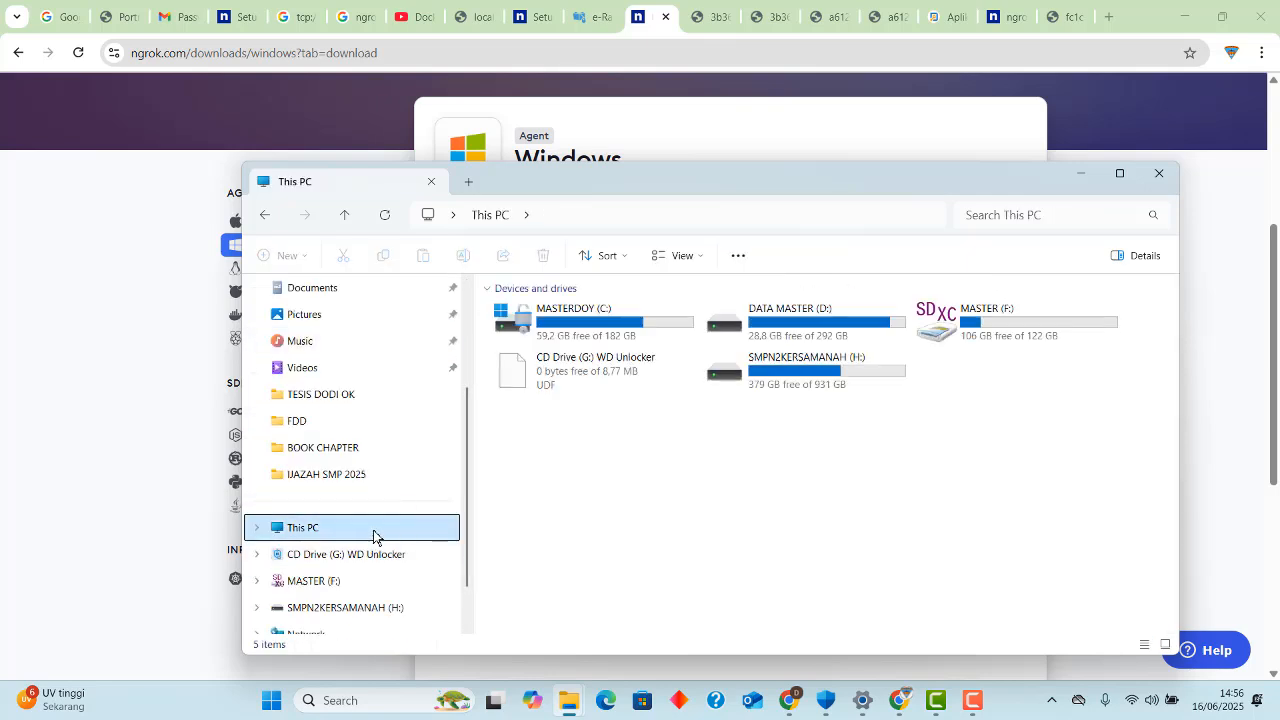
pyautogui.doubleClick(600, 333)
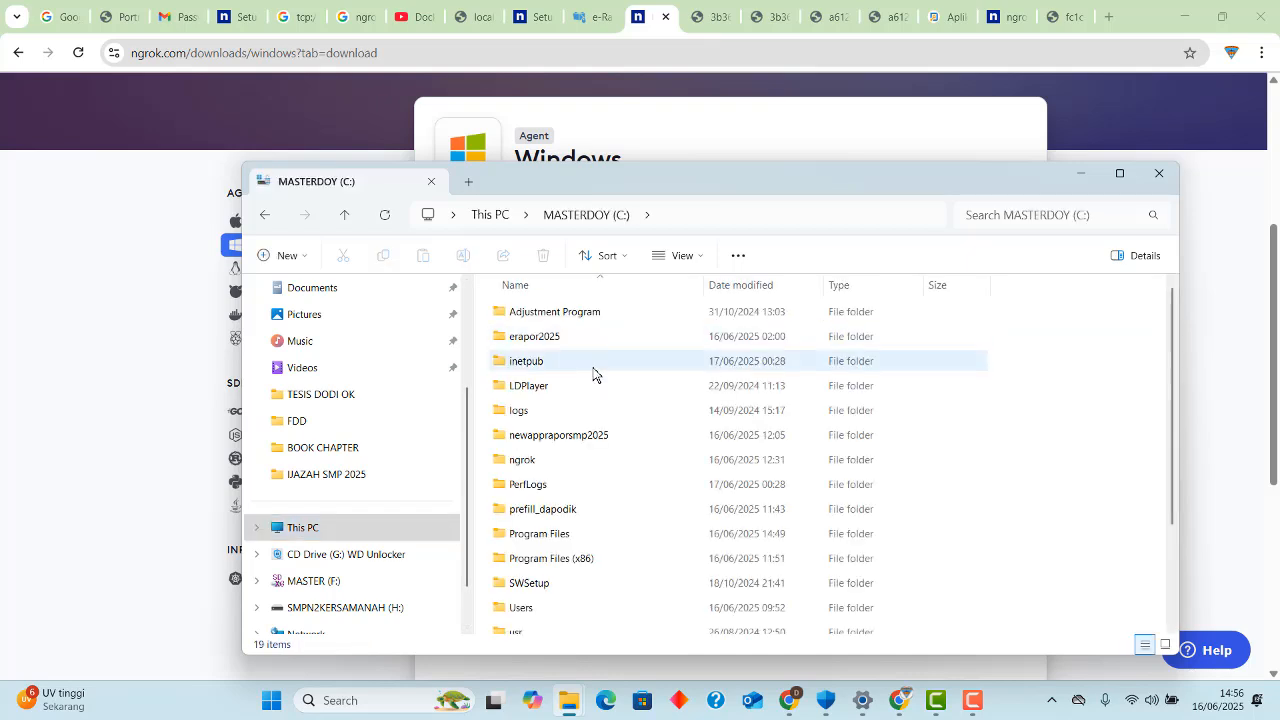
pyautogui.scroll(-3, 592, 372)
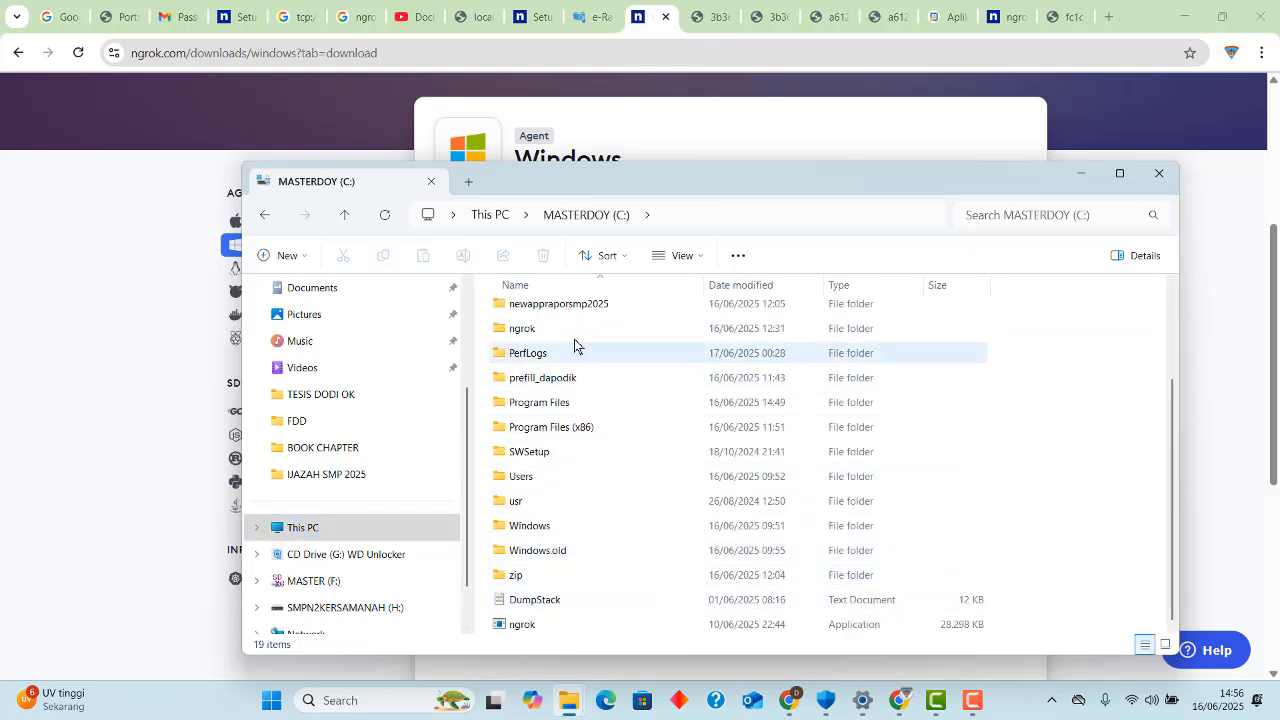
pyautogui.doubleClick(559, 328)
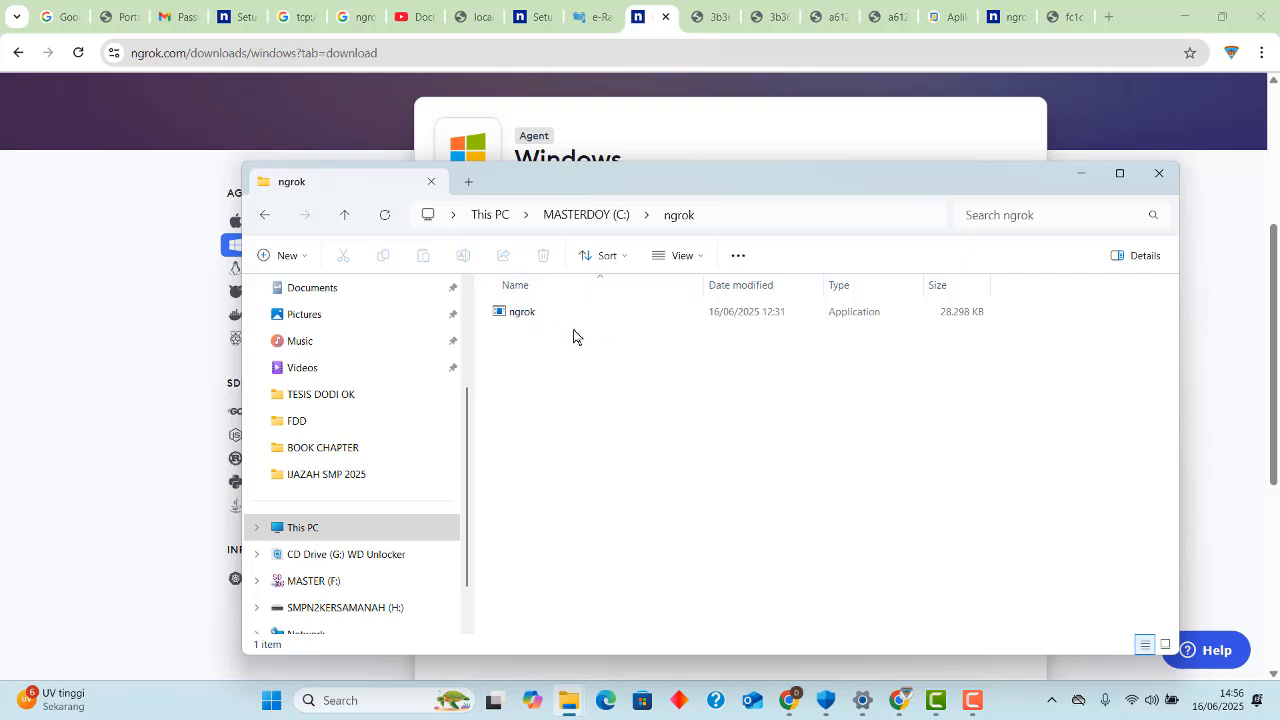
pyautogui.click(344, 220)
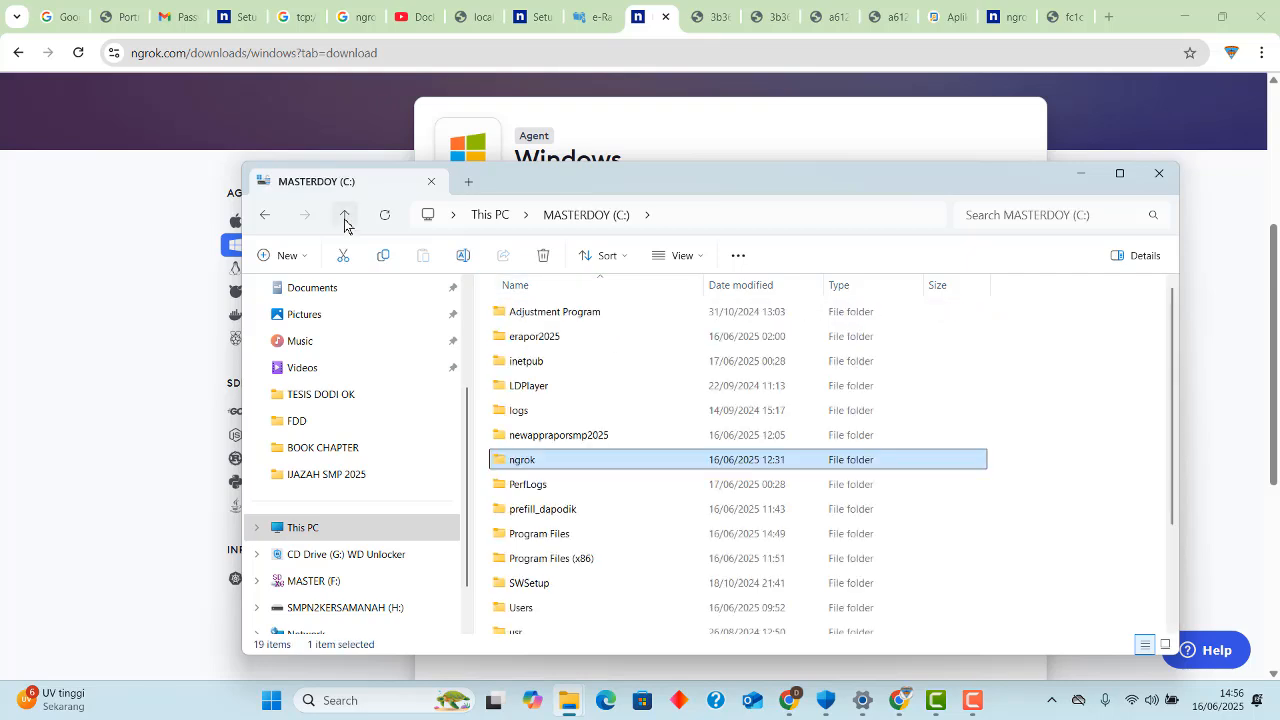
pyautogui.doubleClick(616, 462)
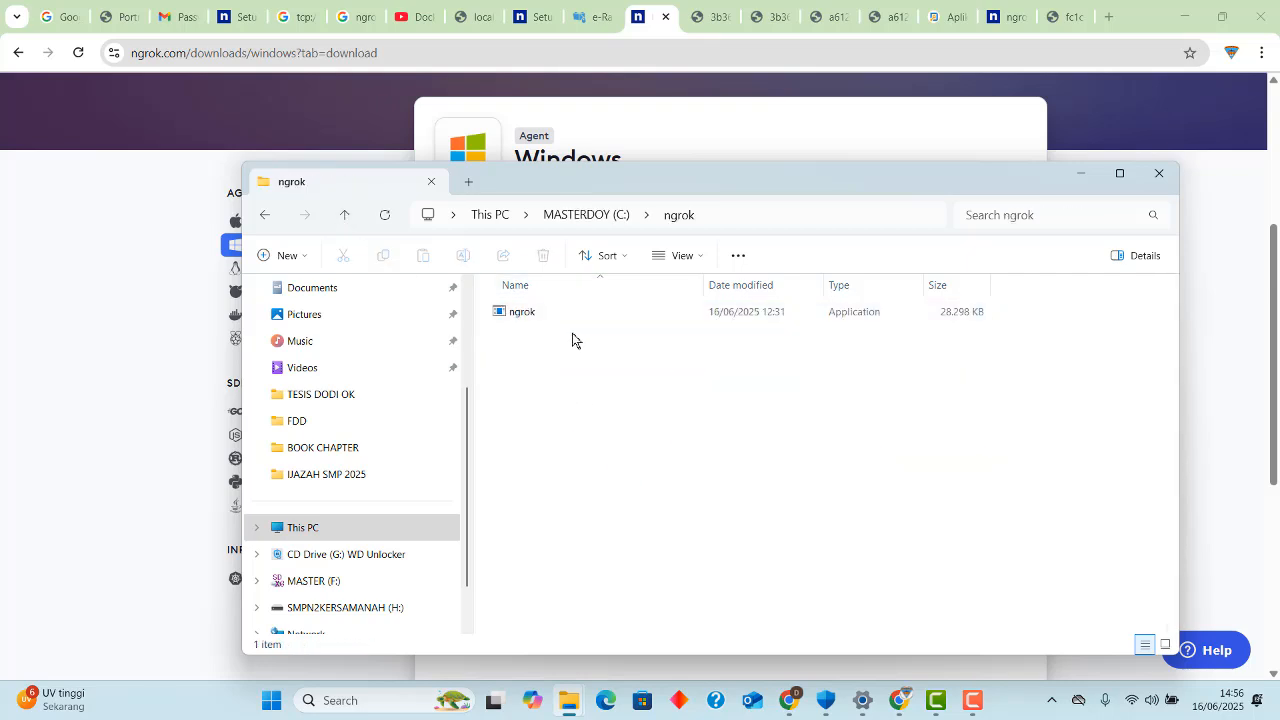
pyautogui.click(346, 218)
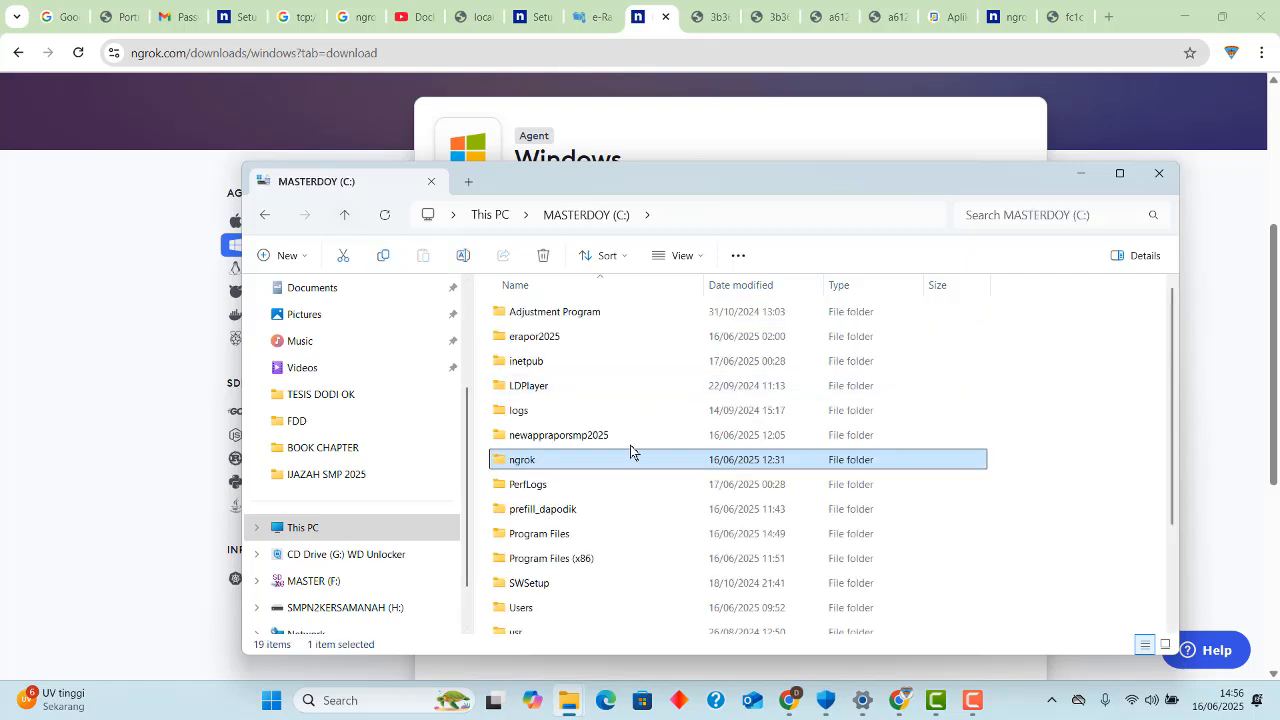
# Run the ngrok application in the root of drive C: as administrator, close its console window and return to the drive's file list.
pyautogui.scroll(-2, 625, 480)
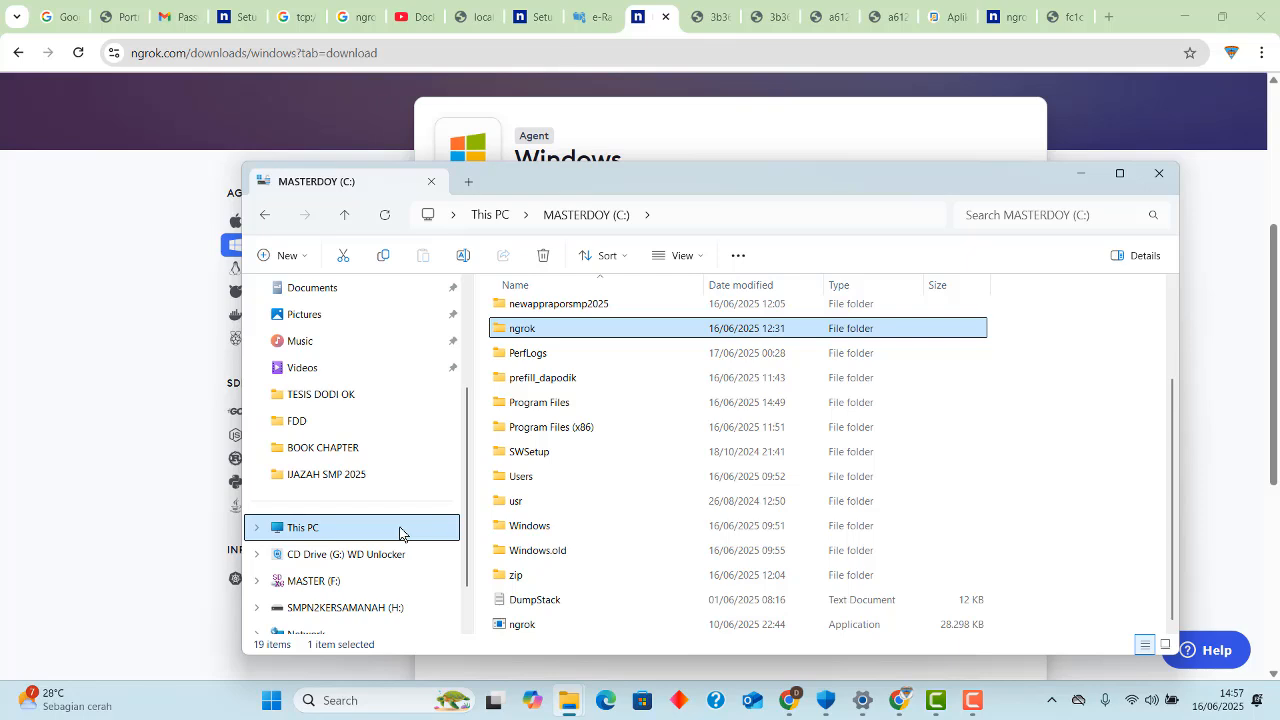
pyautogui.click(257, 527)
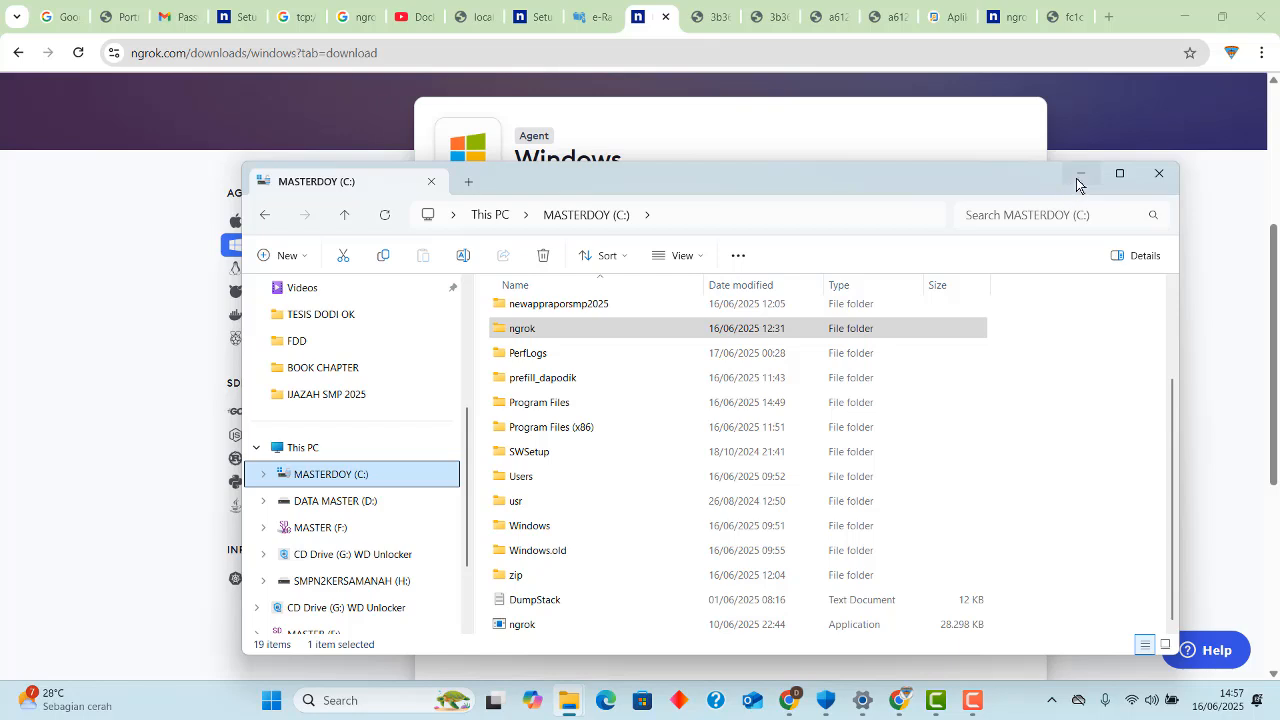
pyautogui.rightClick(559, 628)
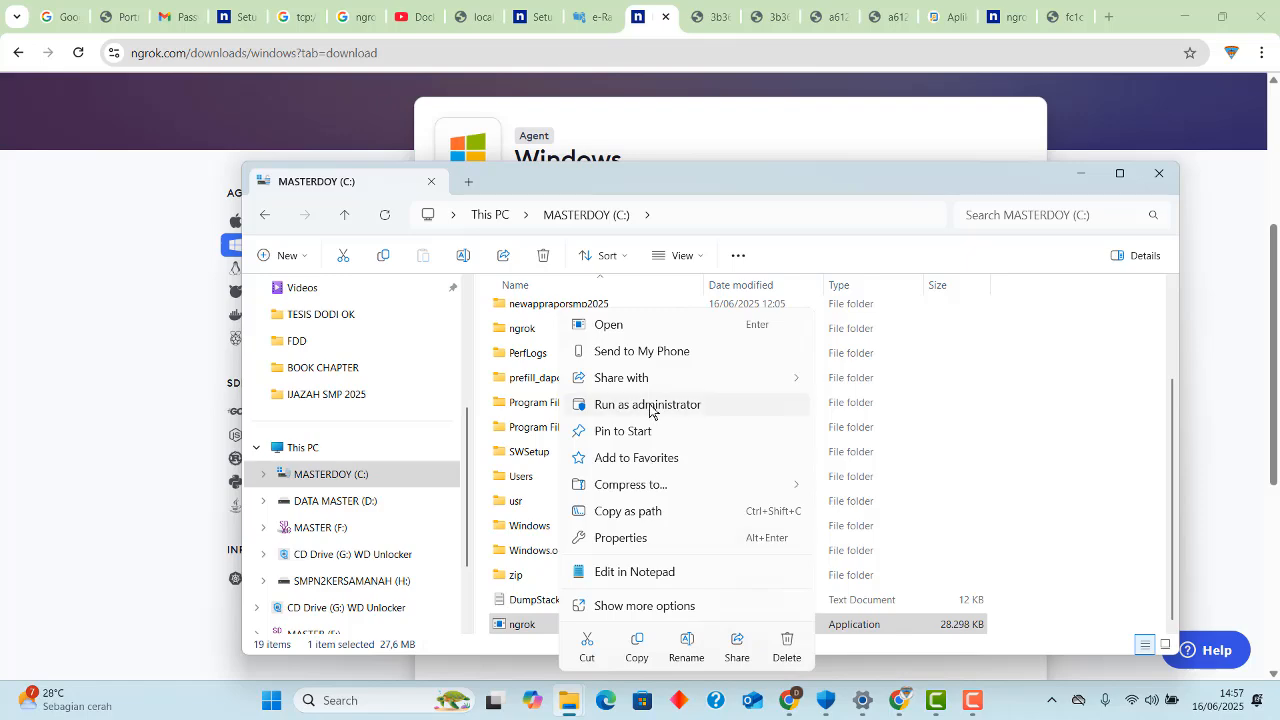
pyautogui.click(649, 405)
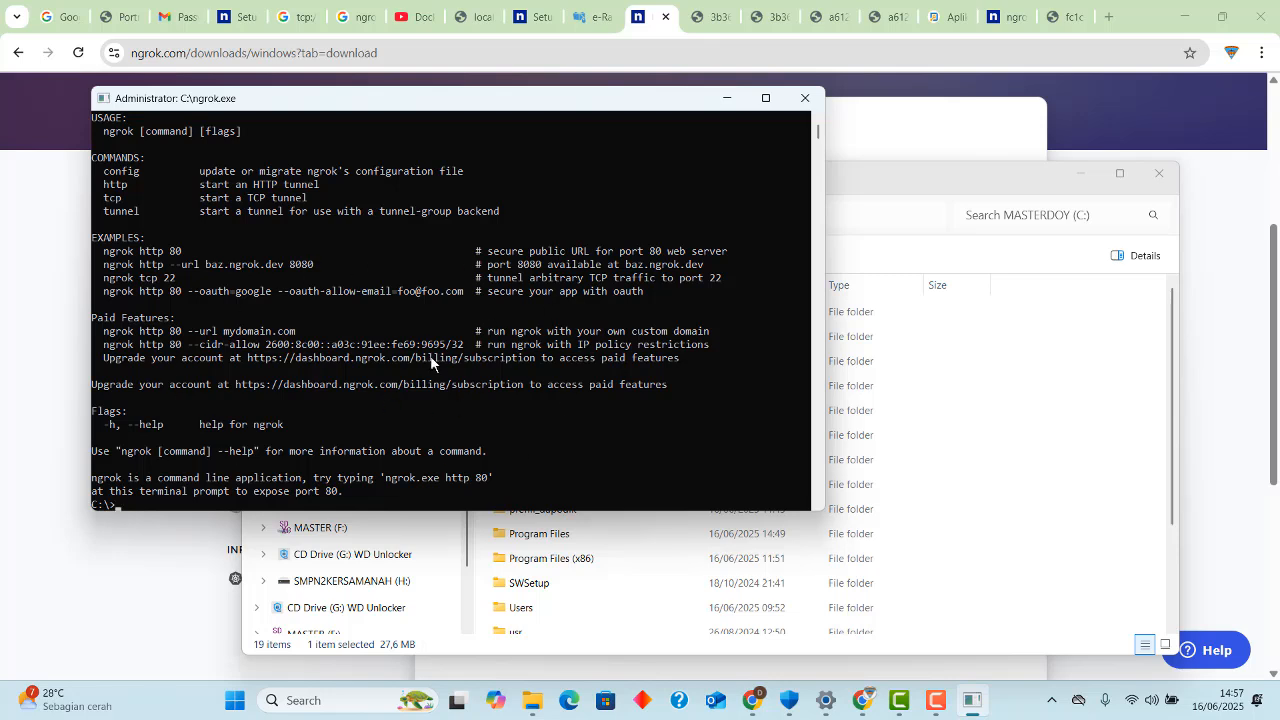
pyautogui.click(805, 97)
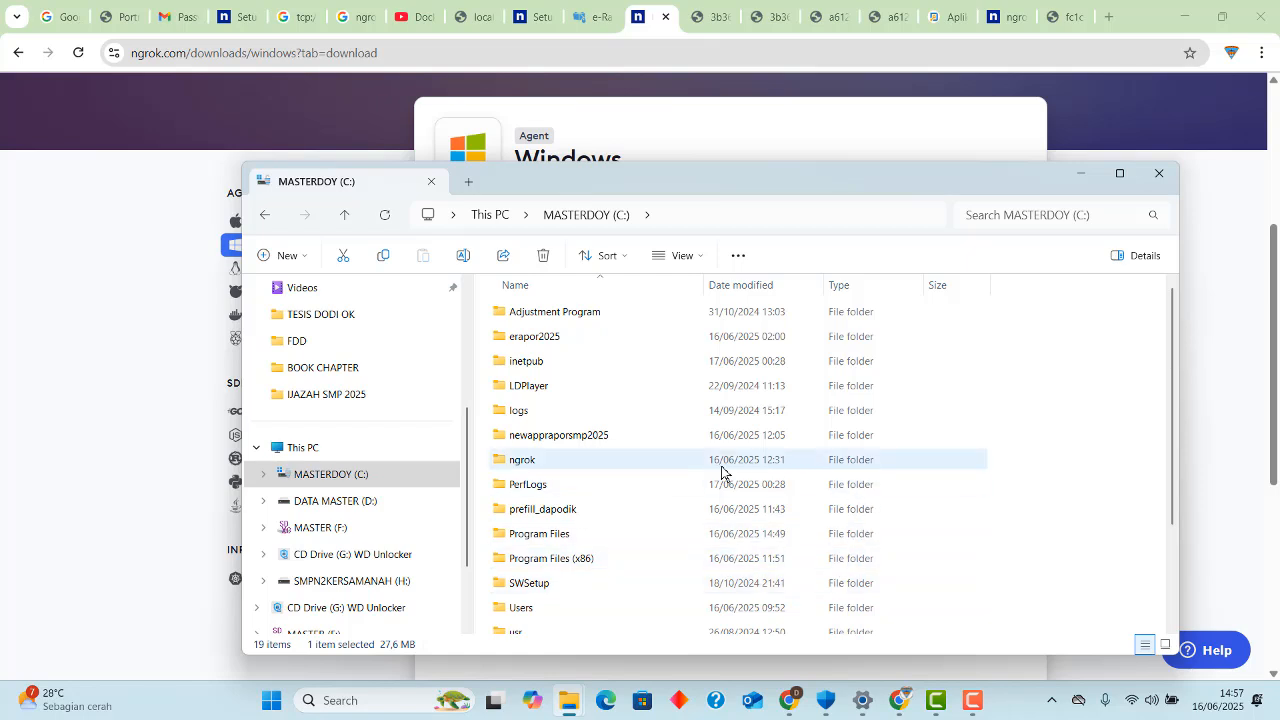
pyautogui.scroll(-2, 646, 486)
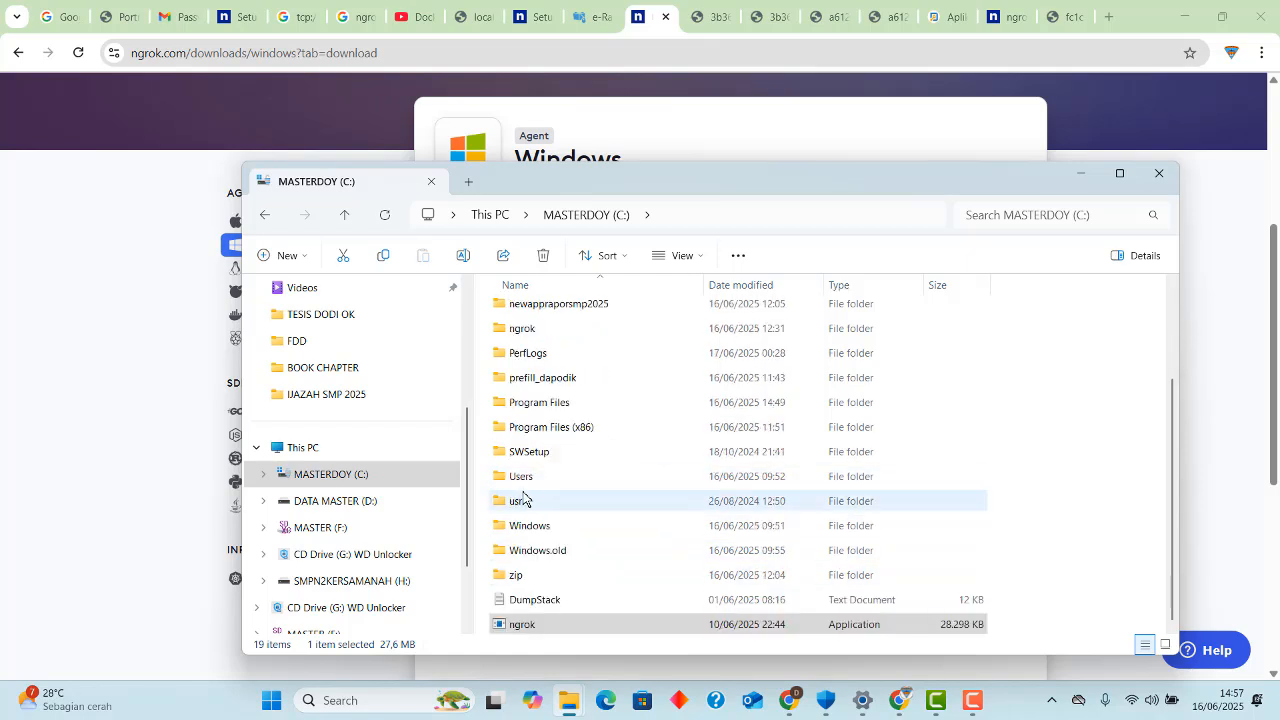
pyautogui.click(357, 480)
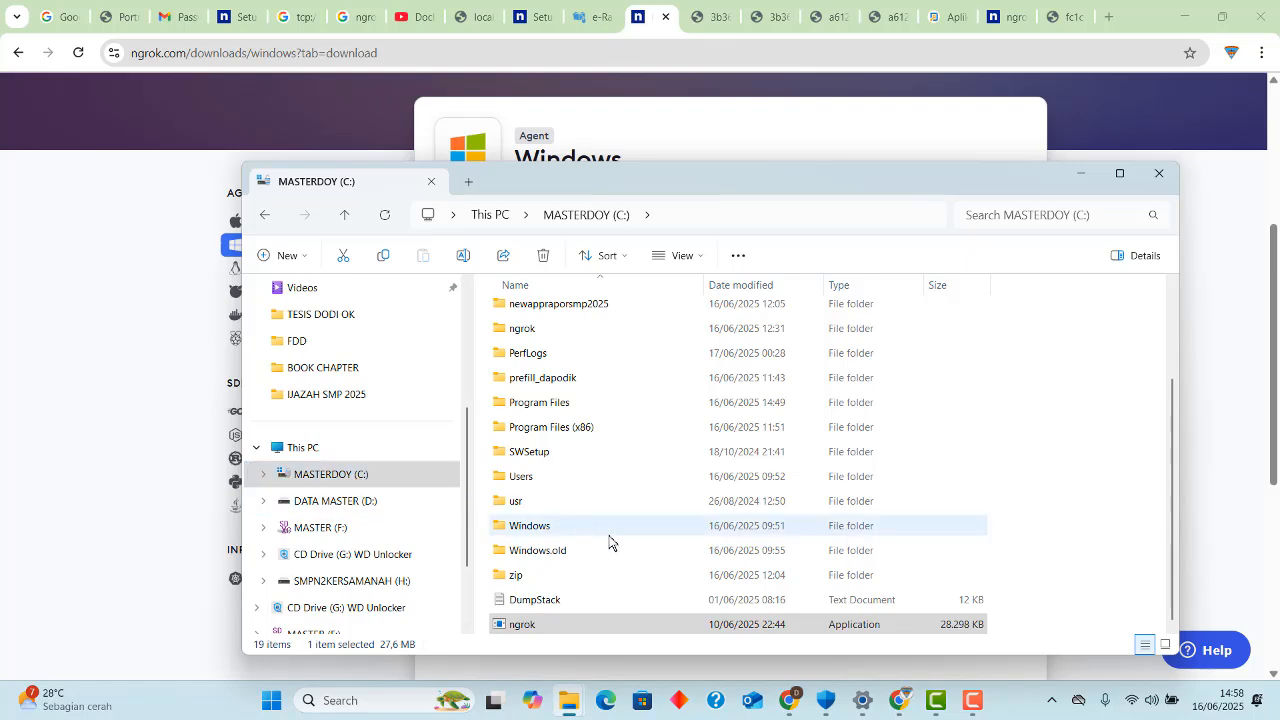
# Review the real-time protection setting and the firewall status of all networks in Windows Security, then minimize it.
pyautogui.click(826, 701)
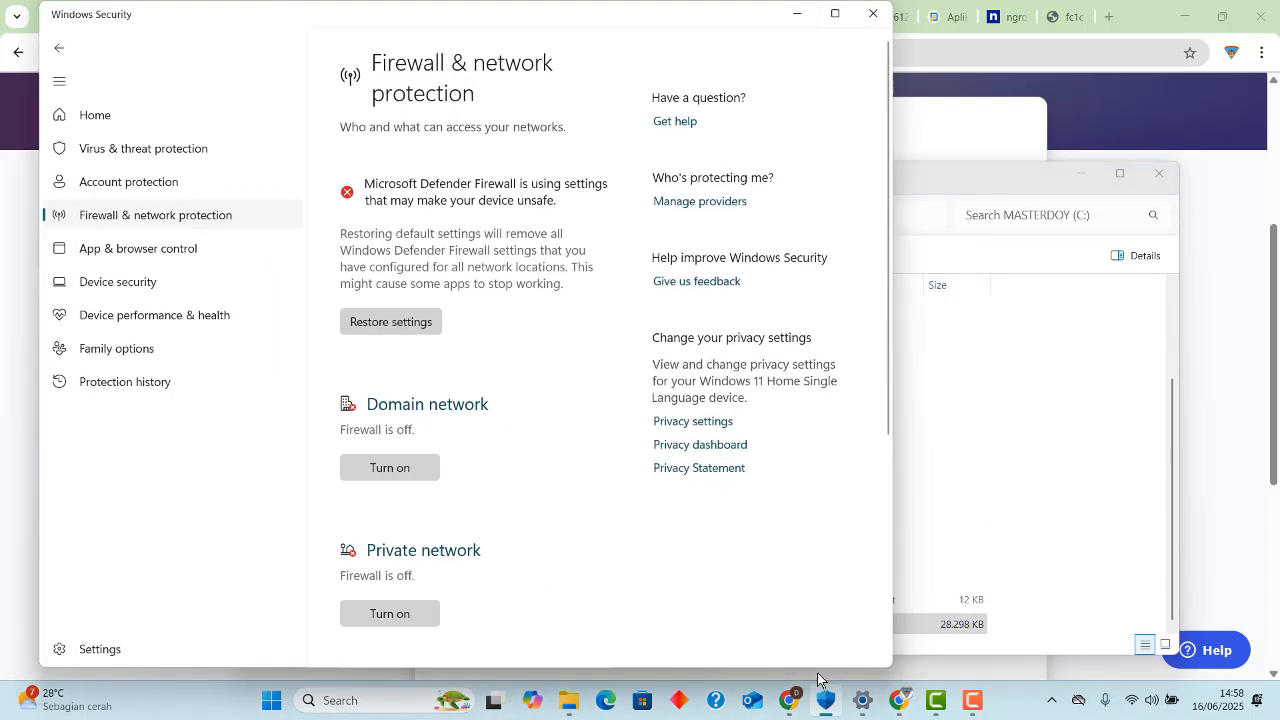
pyautogui.click(151, 150)
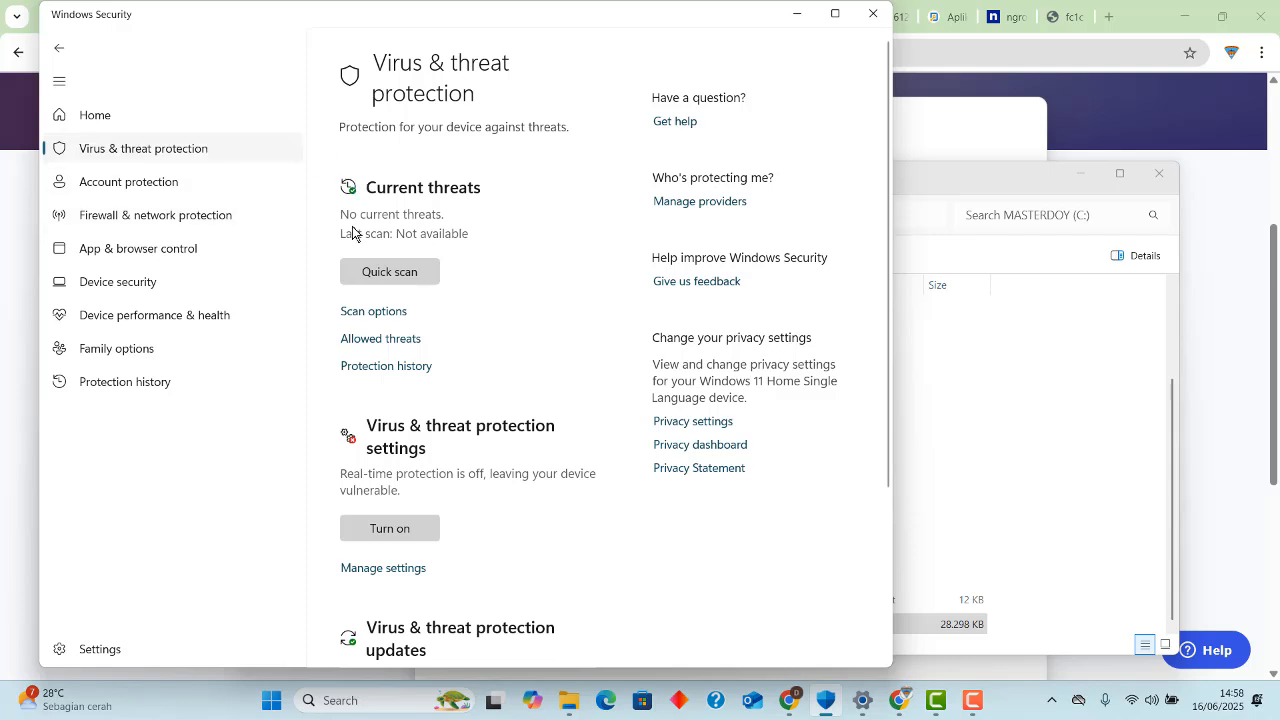
pyautogui.click(383, 568)
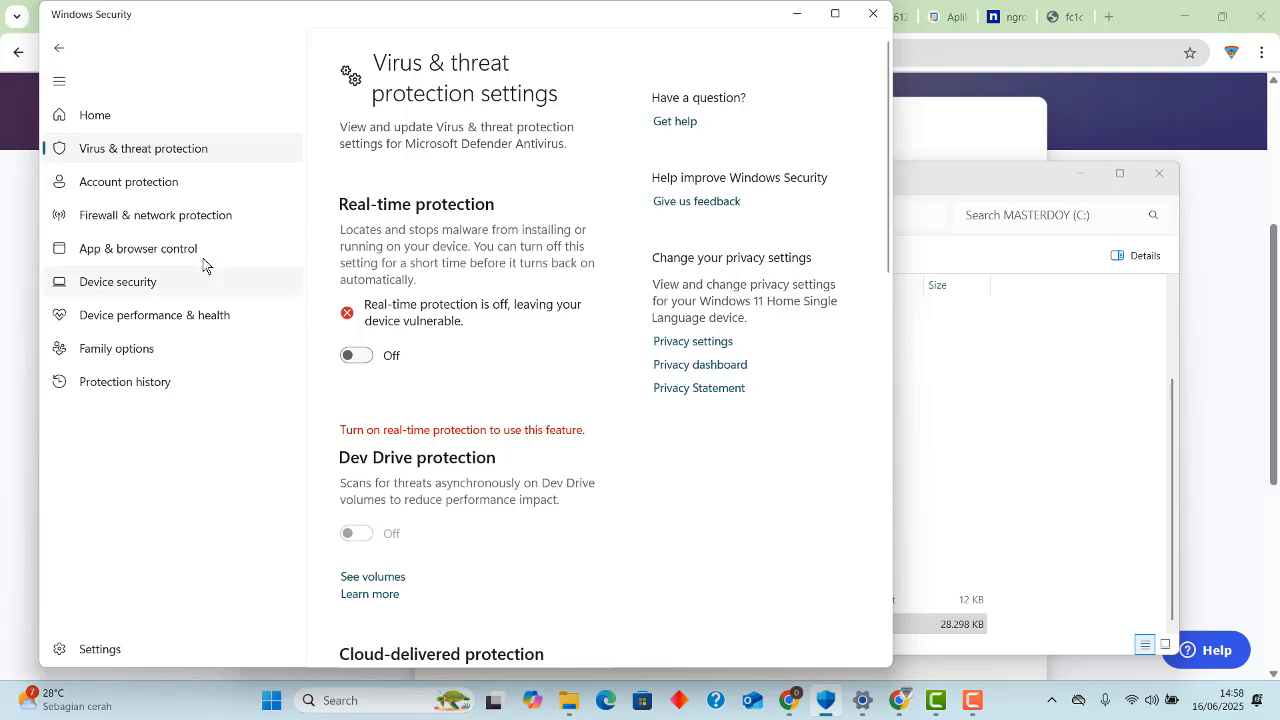
pyautogui.click(188, 222)
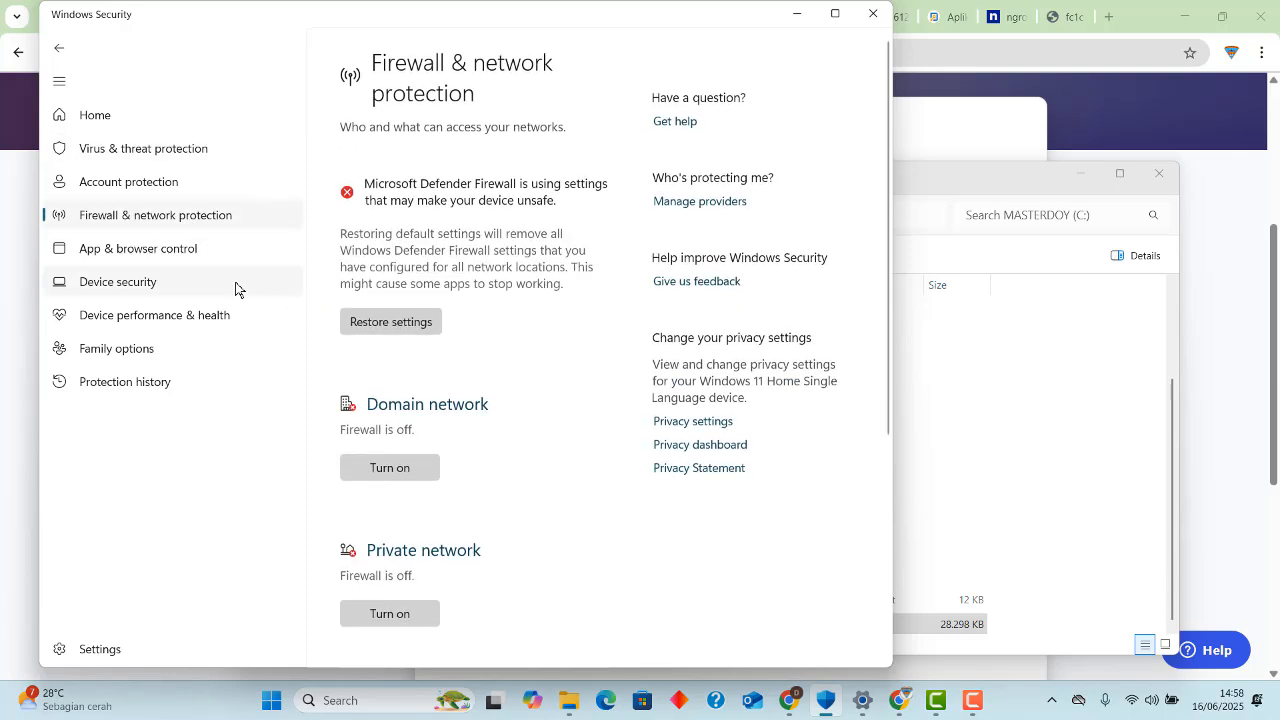
pyautogui.scroll(-3, 520, 394)
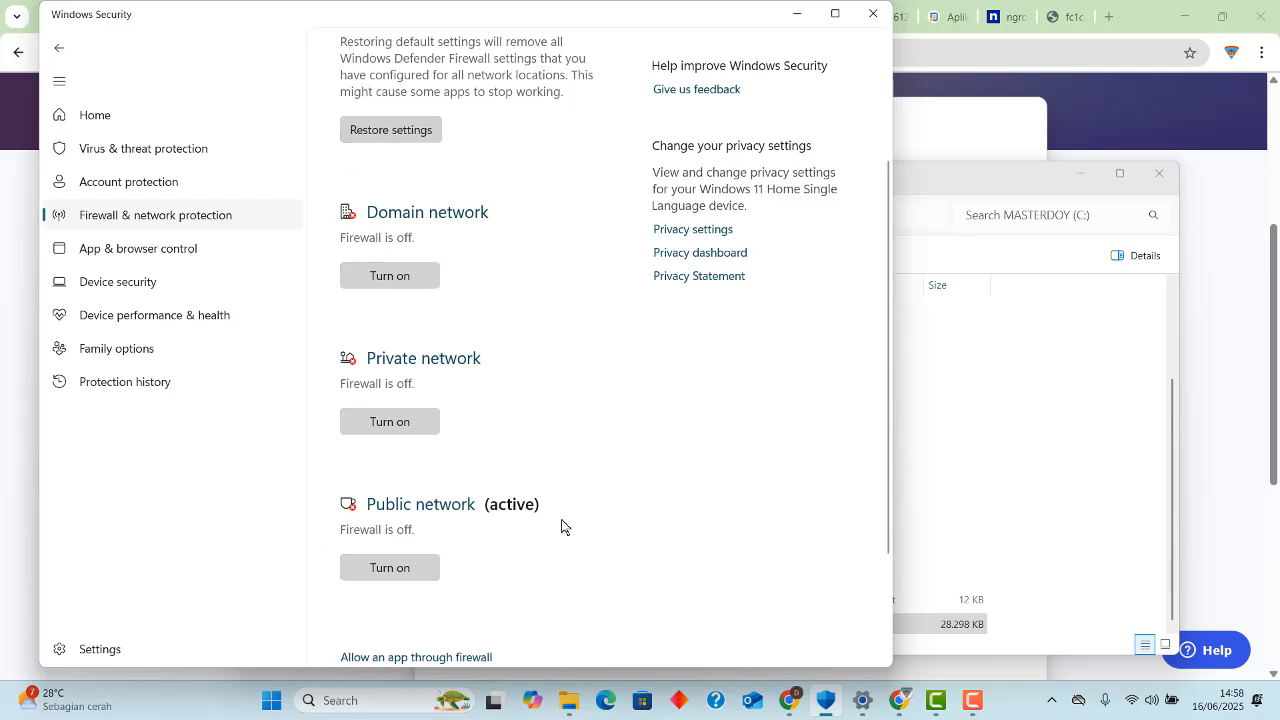
pyautogui.click(800, 22)
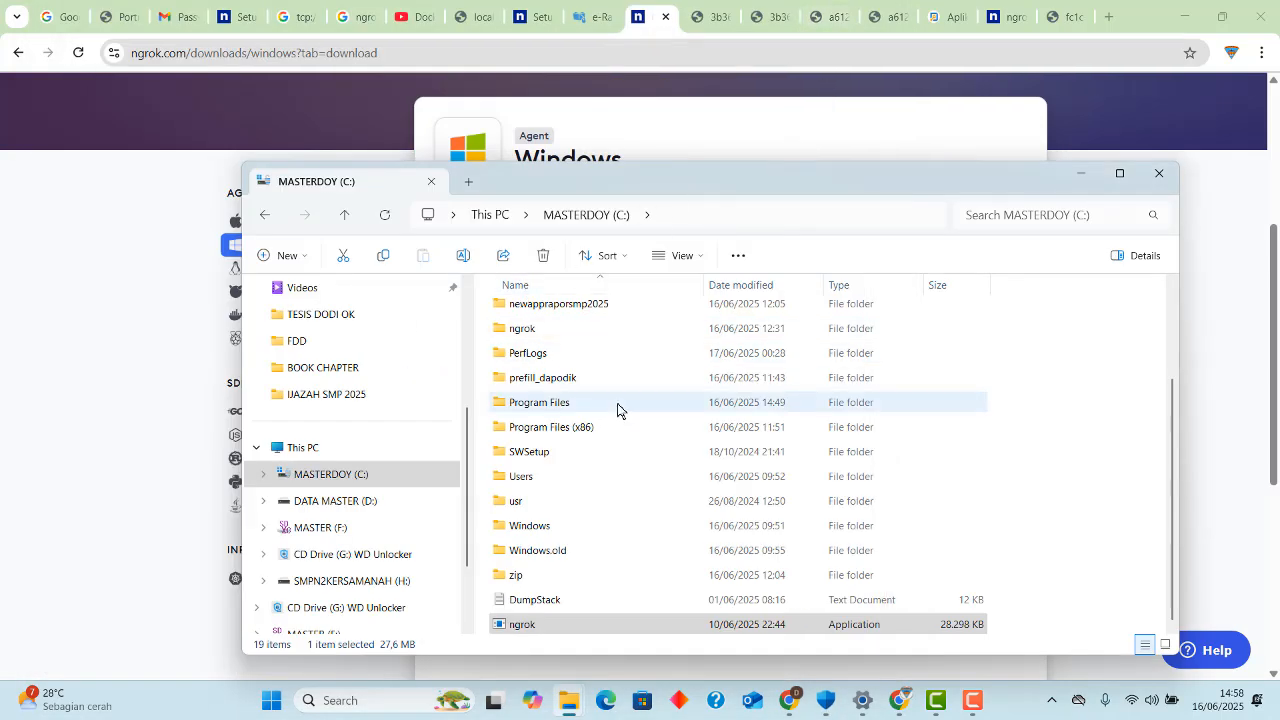
# Search Windows for "envi", edit the system environment variables and open the Environment Variables dialog from System Properties.
pyautogui.click(382, 703)
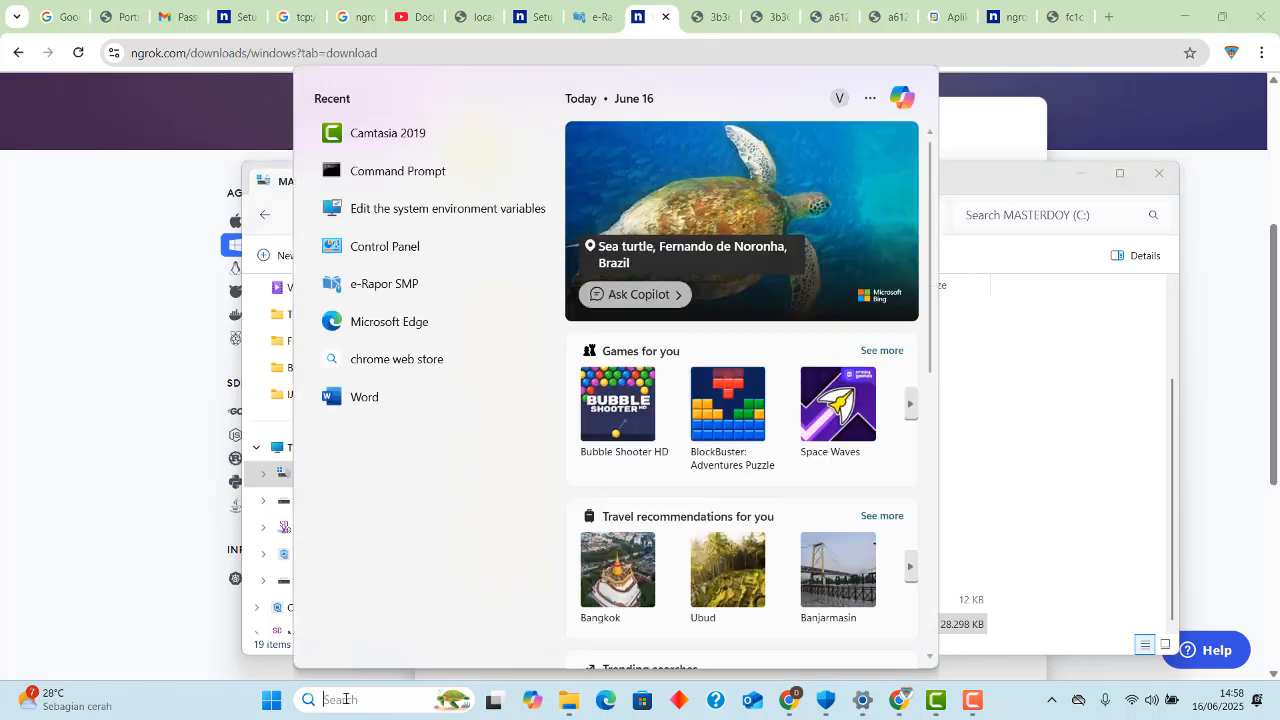
pyautogui.write('envi')
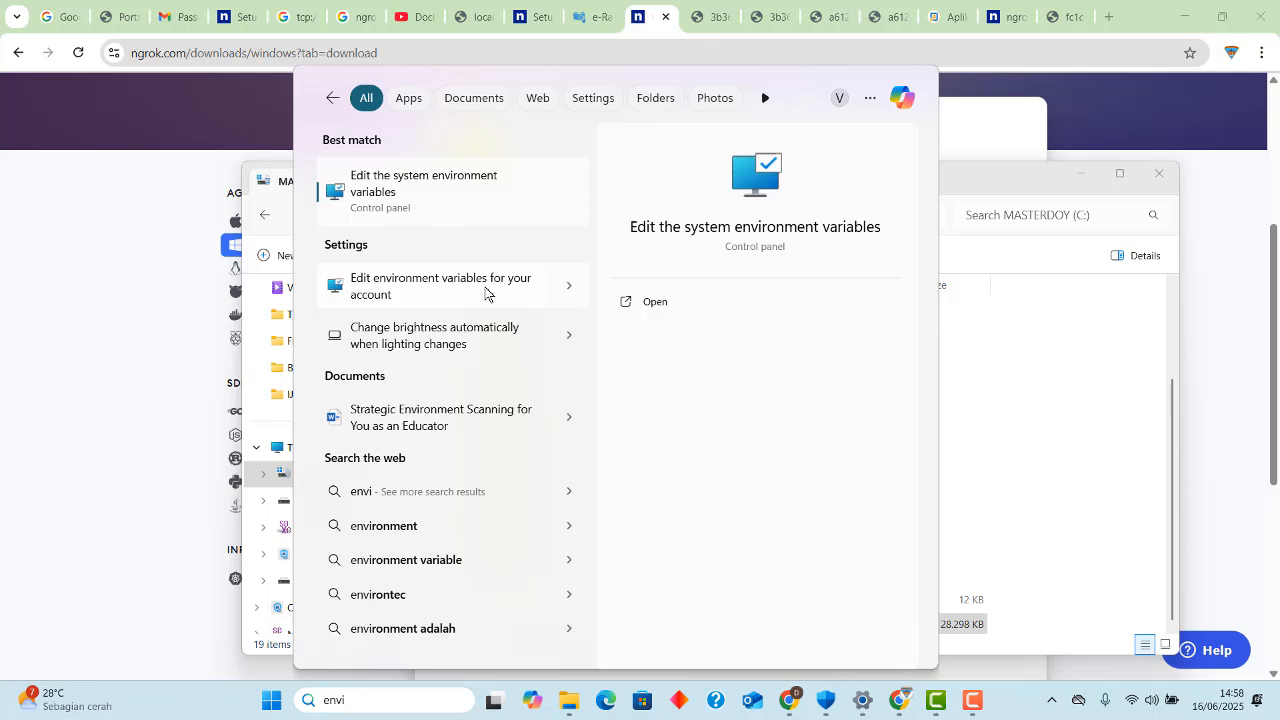
pyautogui.click(486, 198)
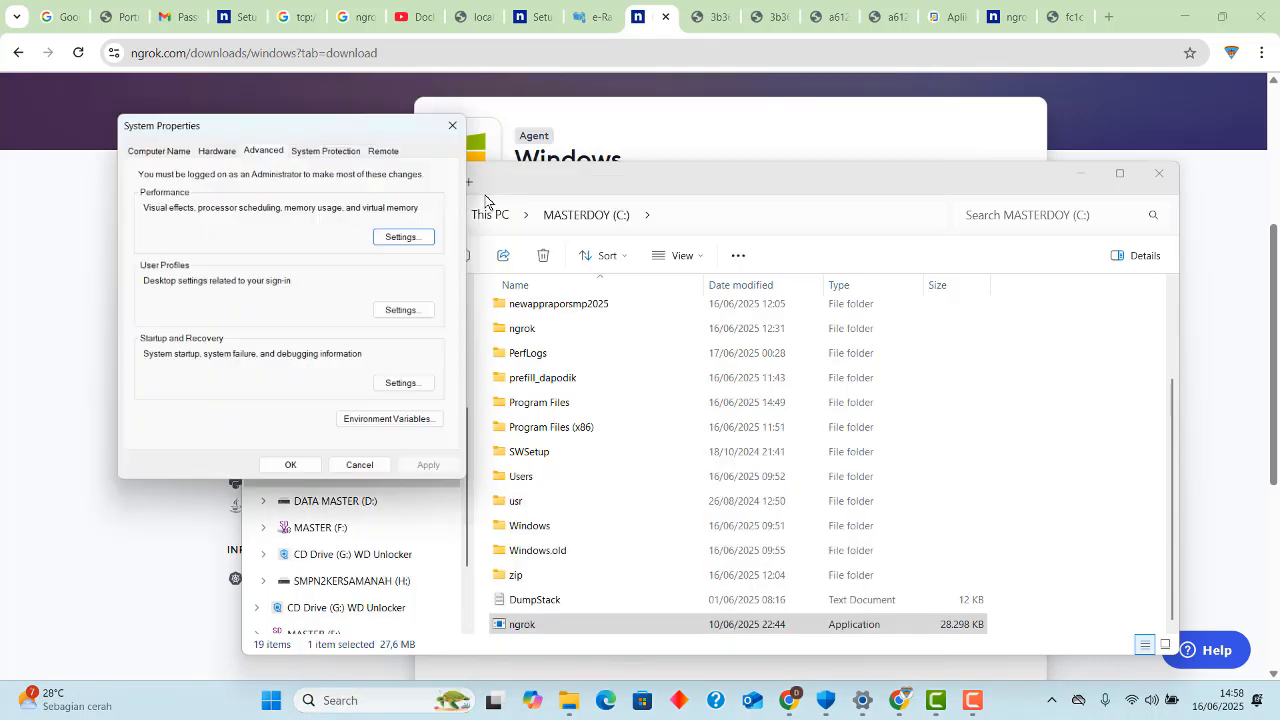
pyautogui.moveTo(346, 126); pyautogui.dragTo(577, 135)
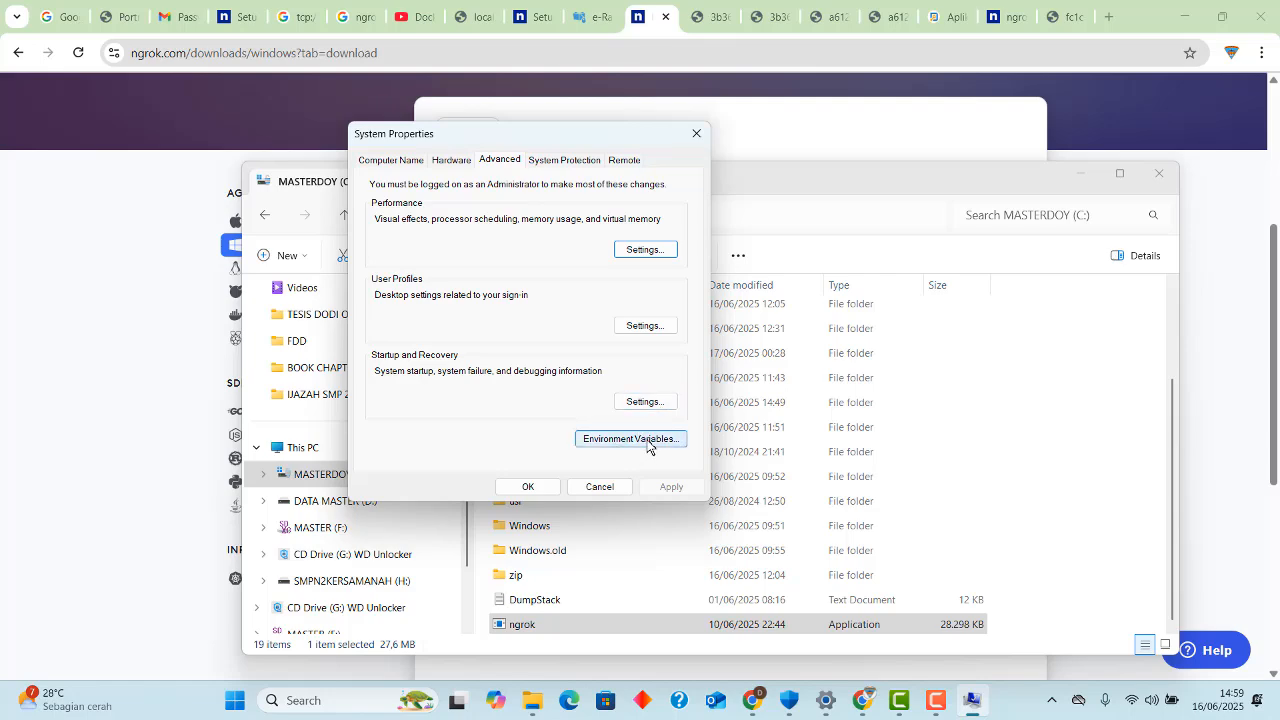
pyautogui.click(646, 447)
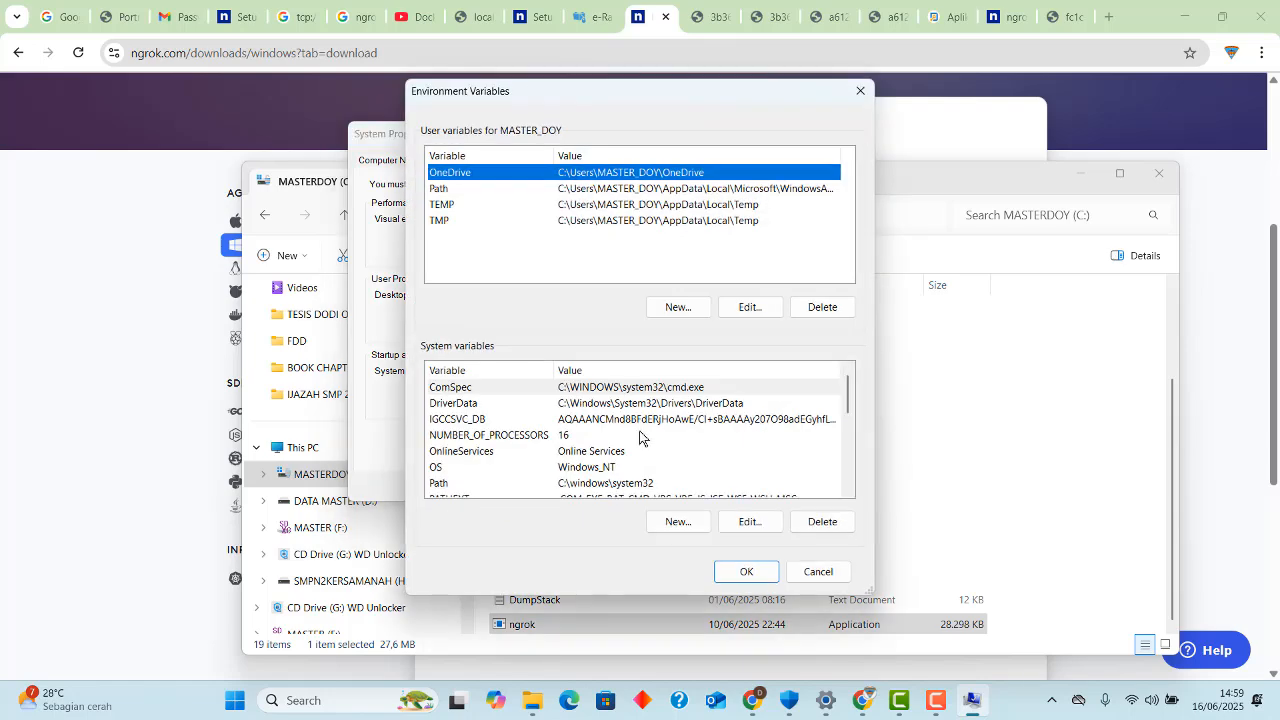
pyautogui.moveTo(605, 105); pyautogui.dragTo(422, 105)
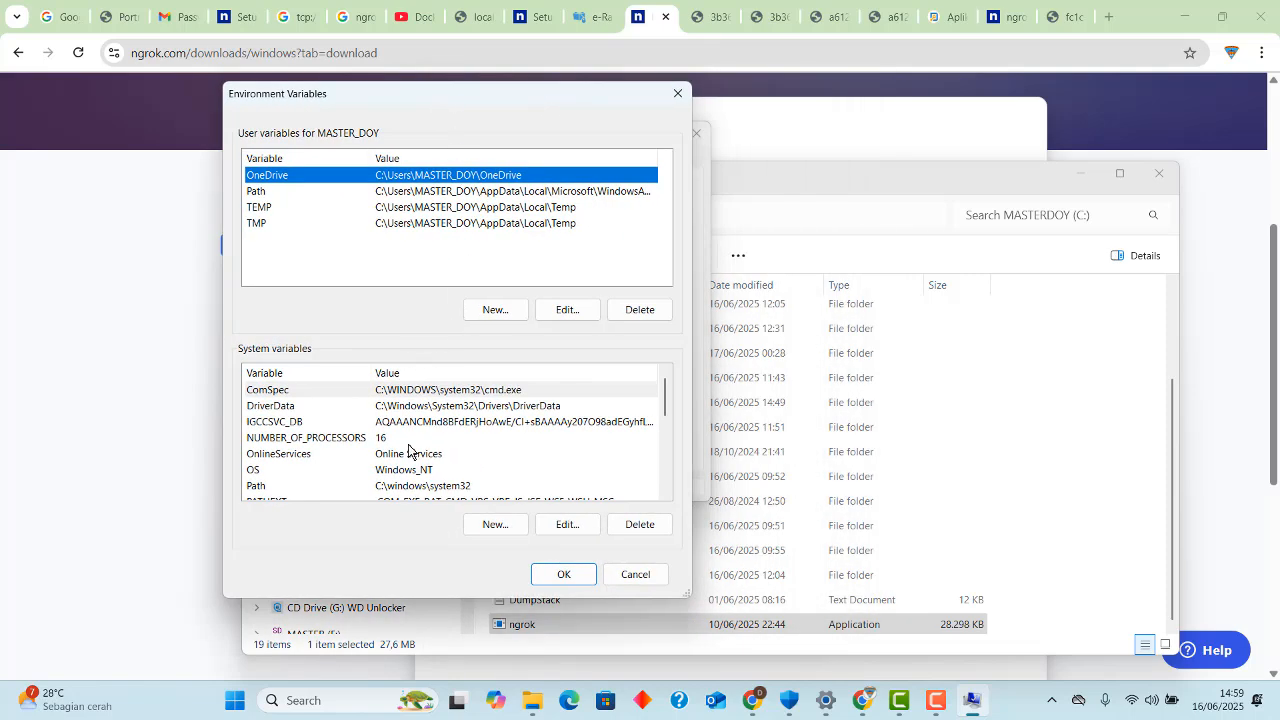
# Replace the value of the Path system variable with C:\ngrok.exe and confirm the change through to System Properties.
pyautogui.scroll(-1, 408, 451)
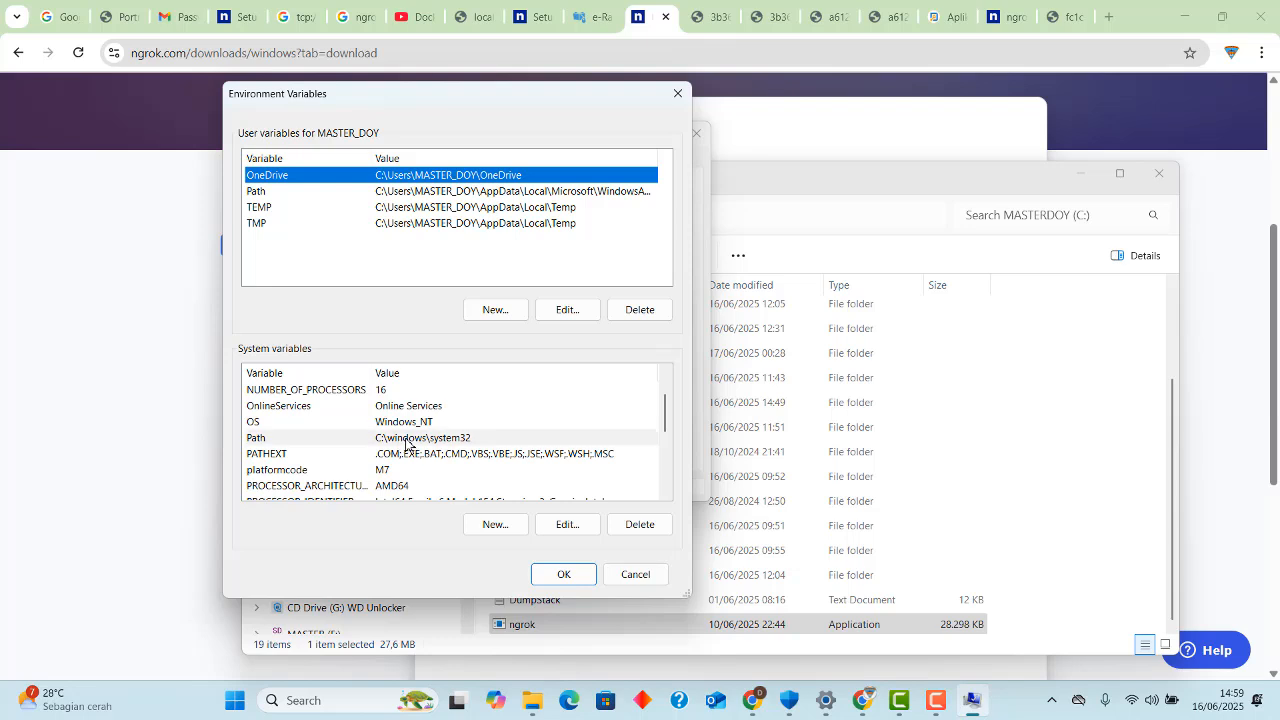
pyautogui.click(406, 441)
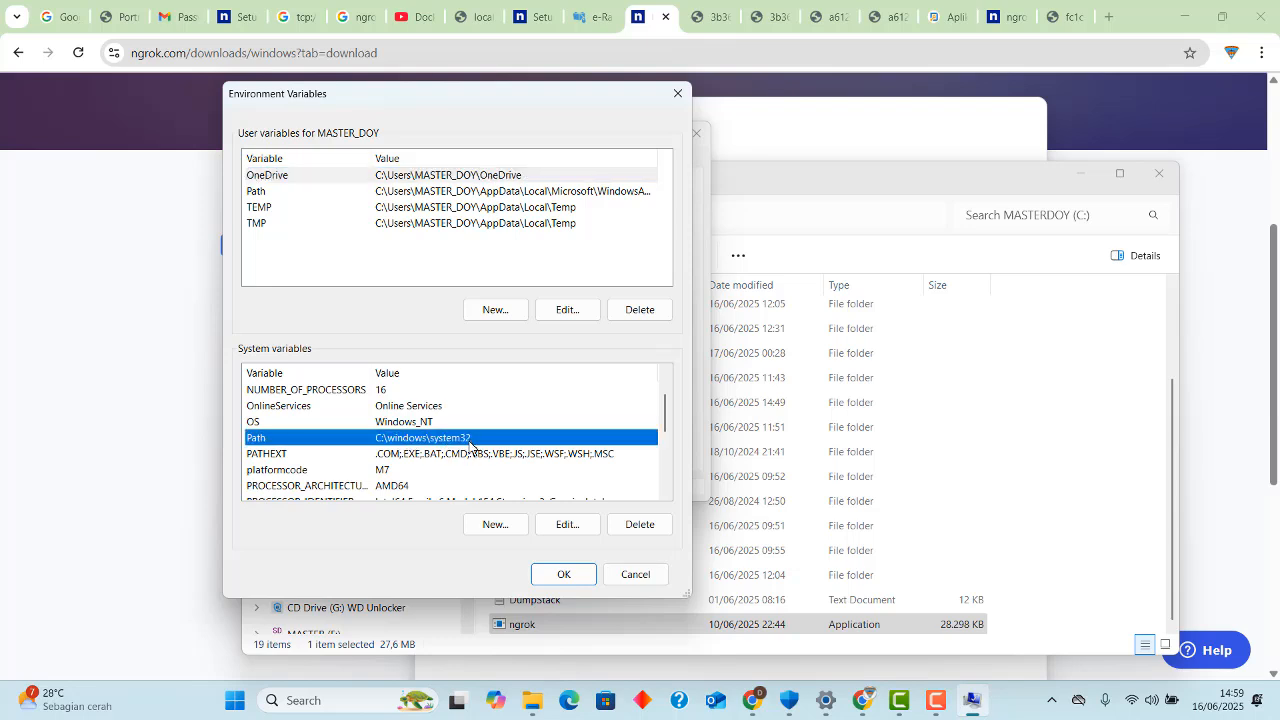
pyautogui.click(557, 524)
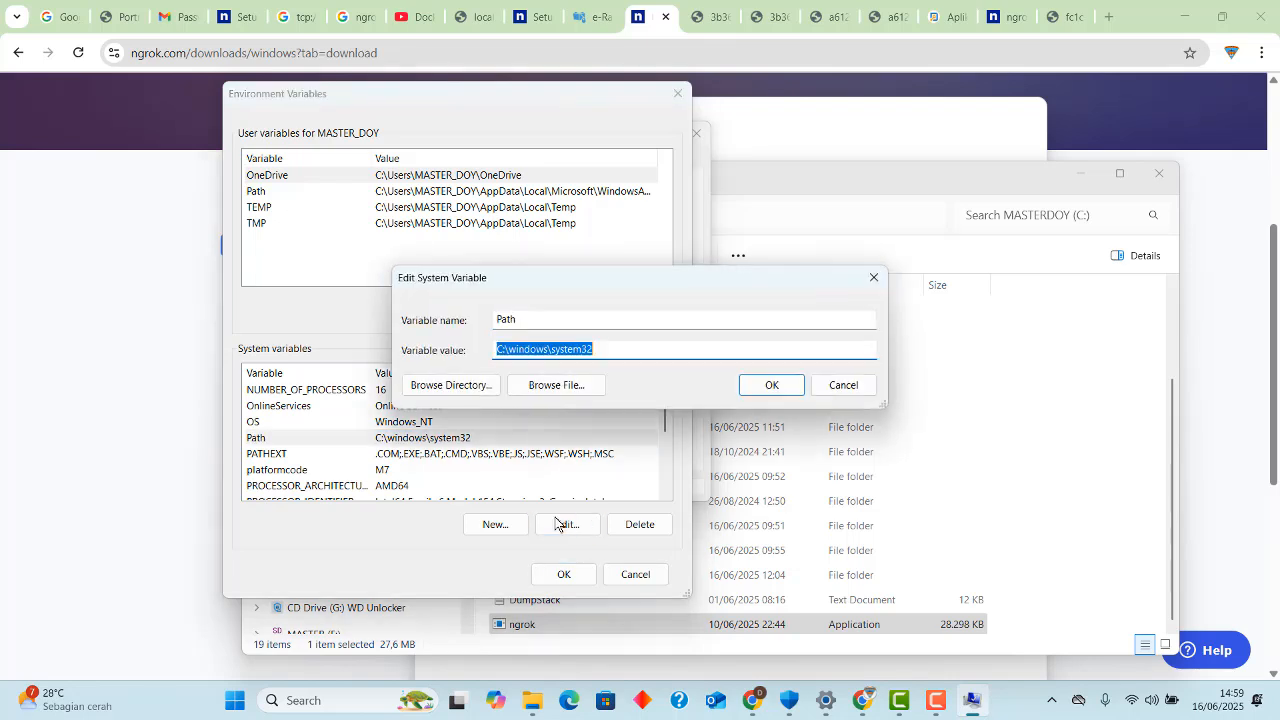
pyautogui.click(615, 348)
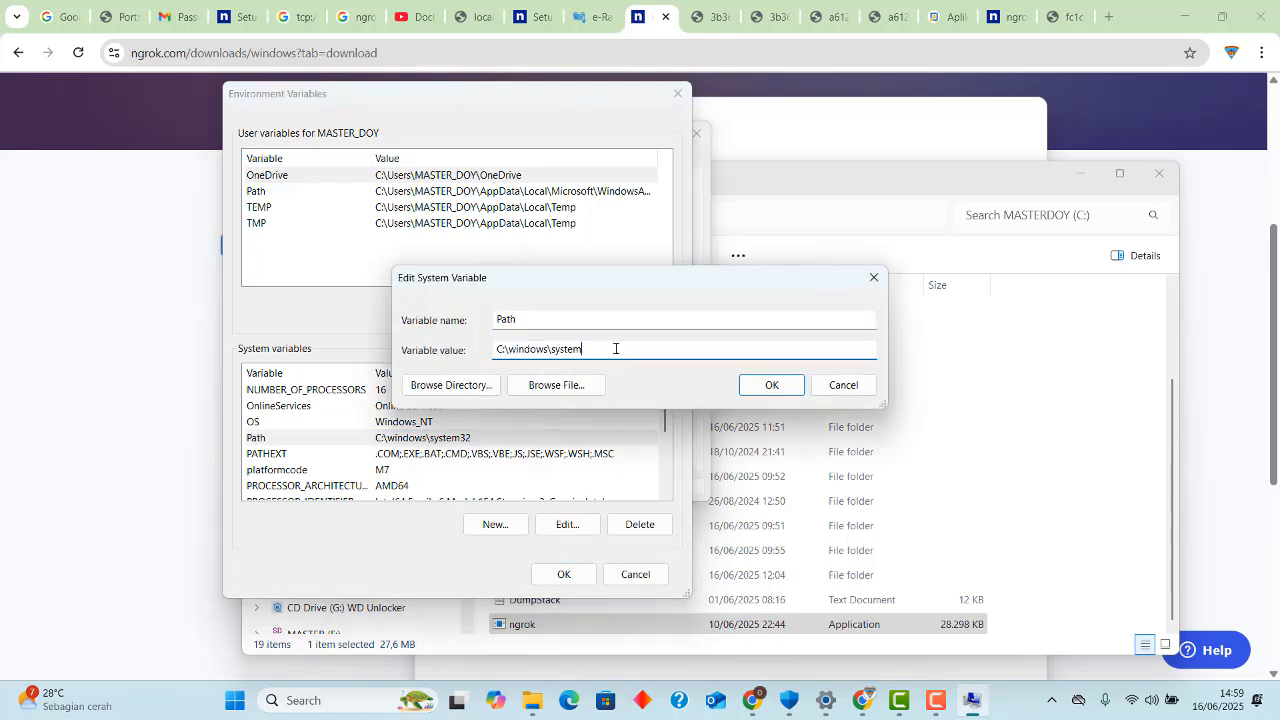
pyautogui.press('BackSpace')
pyautogui.press('BackSpace')
pyautogui.press('BackSpace')
pyautogui.press('BackSpace')
pyautogui.press('BackSpace')
pyautogui.press('BackSpace')
pyautogui.press('BackSpace')
pyautogui.press('BackSpace')
pyautogui.press('BackSpace')
pyautogui.click(768, 390)
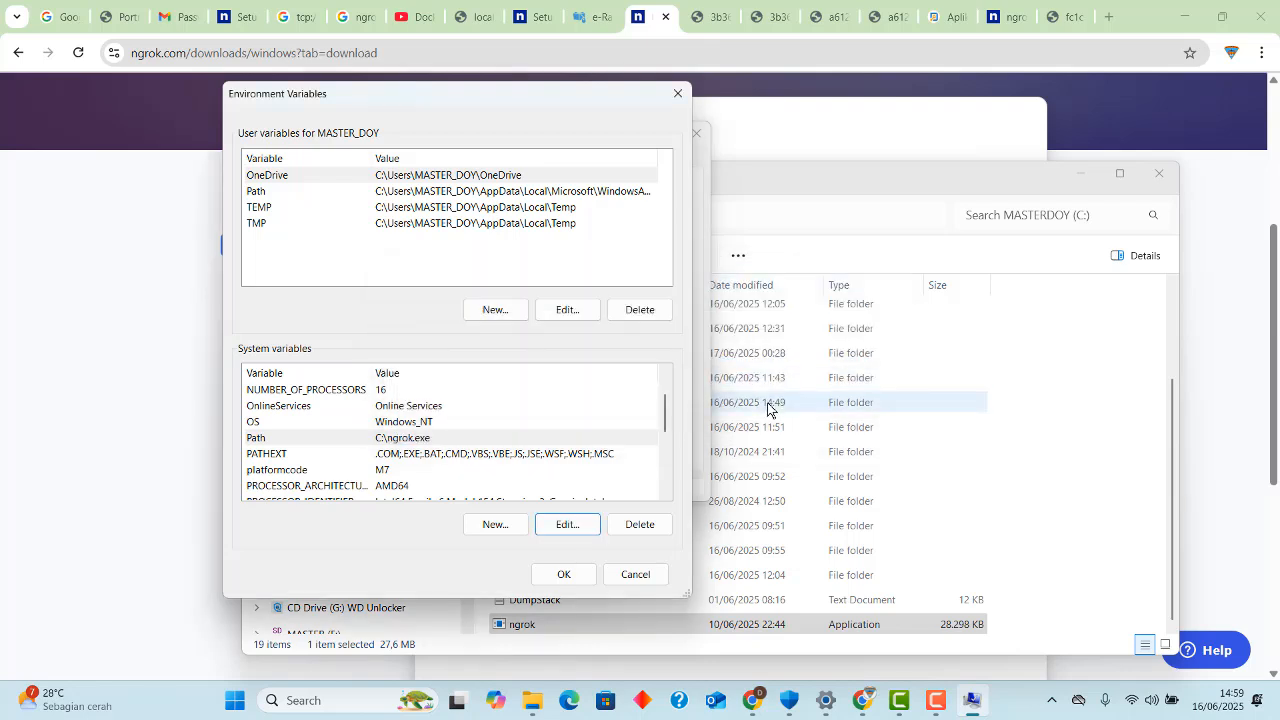
pyautogui.click(565, 575)
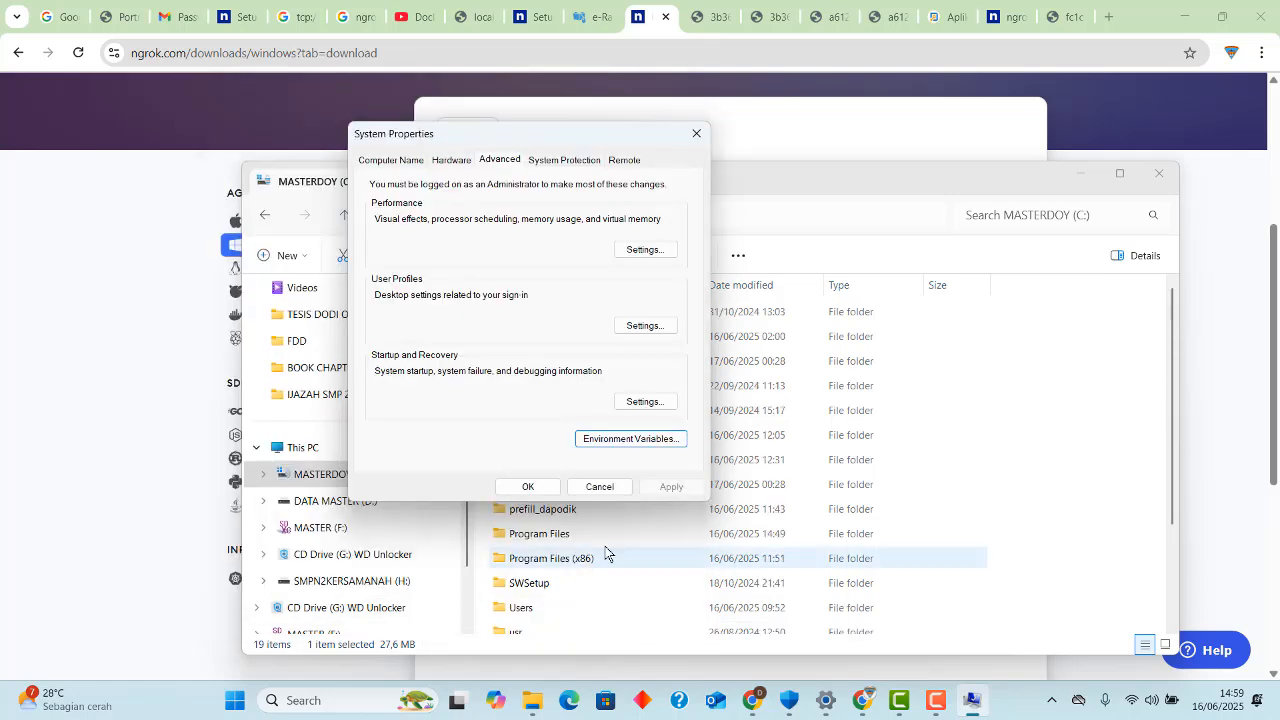
pyautogui.click(530, 487)
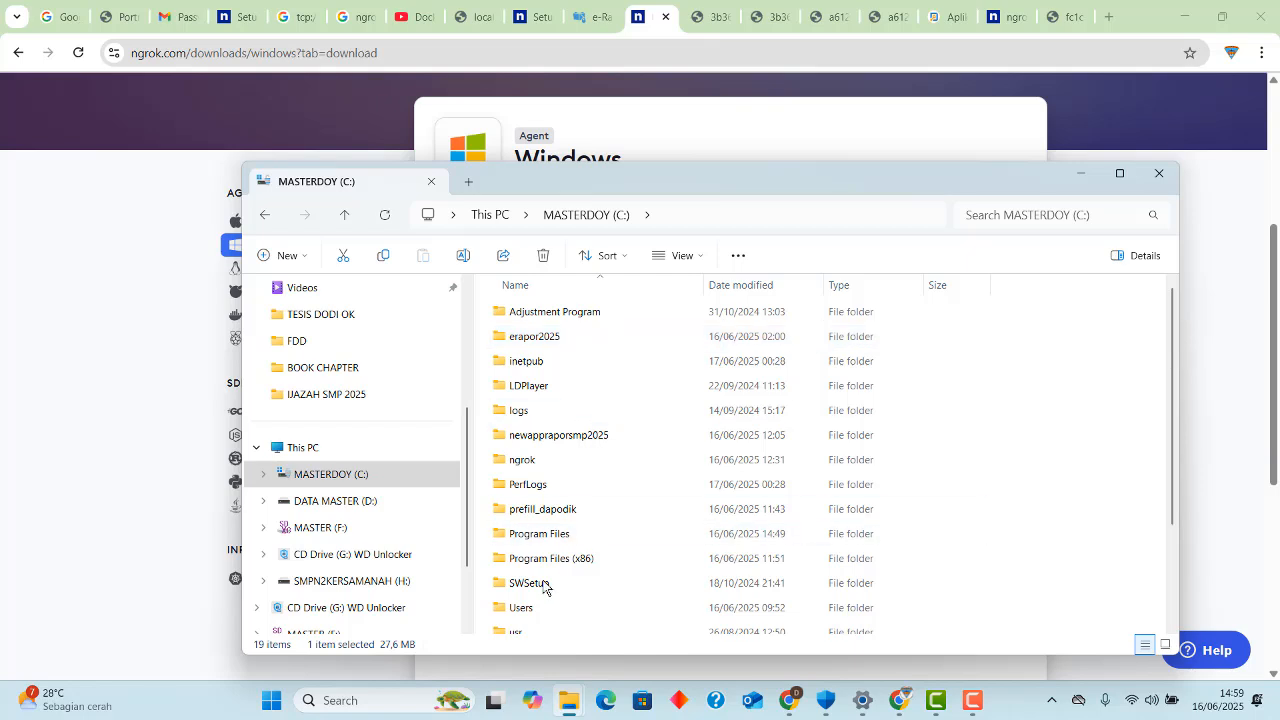
# Search Windows for "cmd", open Command Prompt and try to run ngrok.exe from the user folder.
pyautogui.click(398, 698)
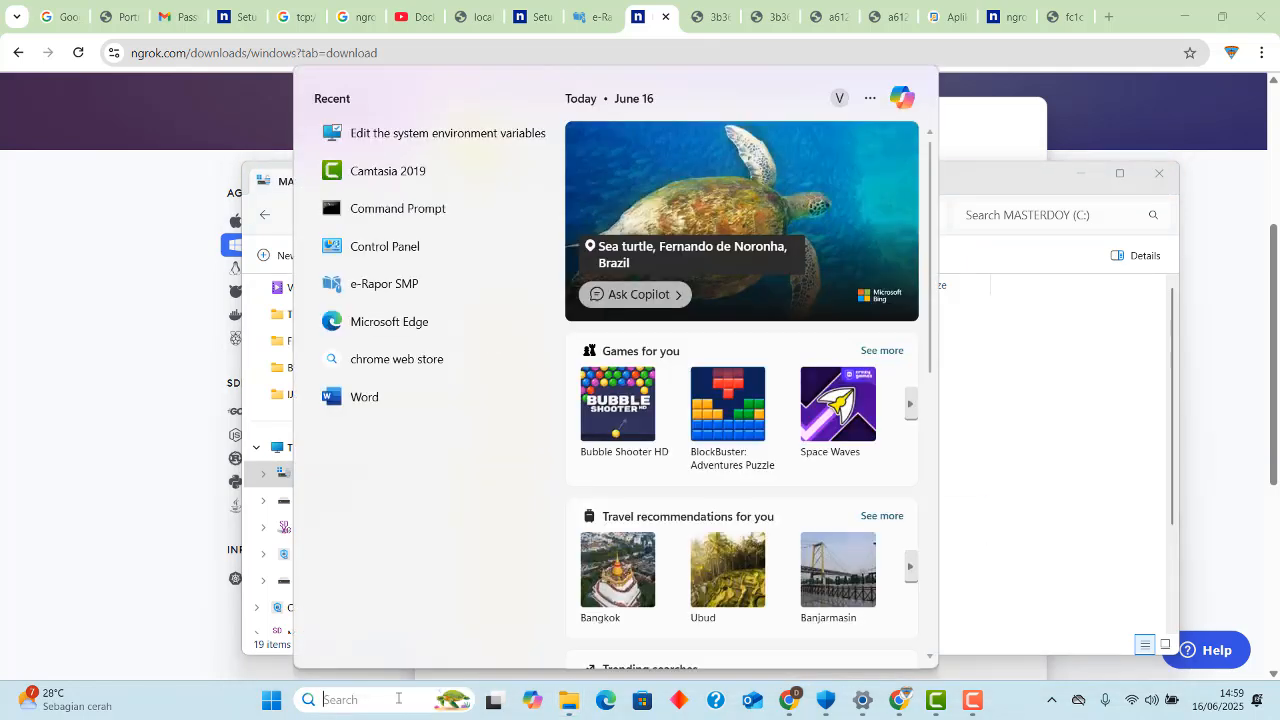
pyautogui.write('cmd')
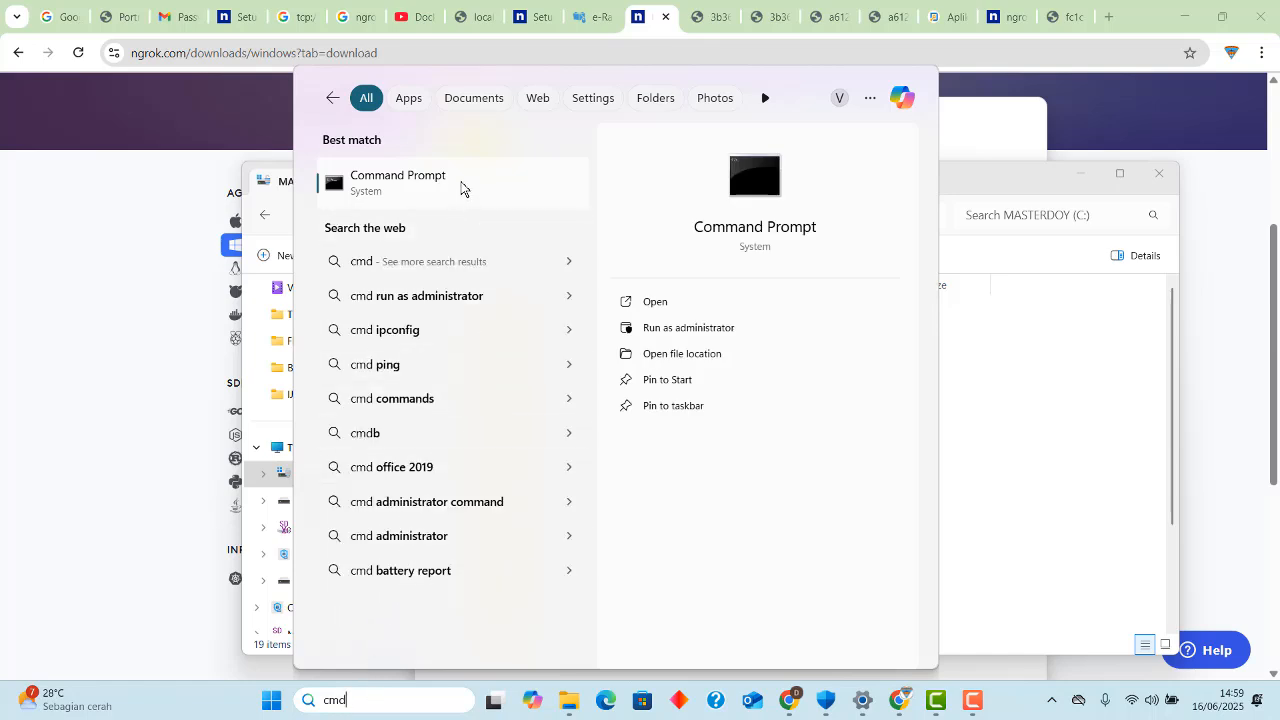
pyautogui.click(423, 188)
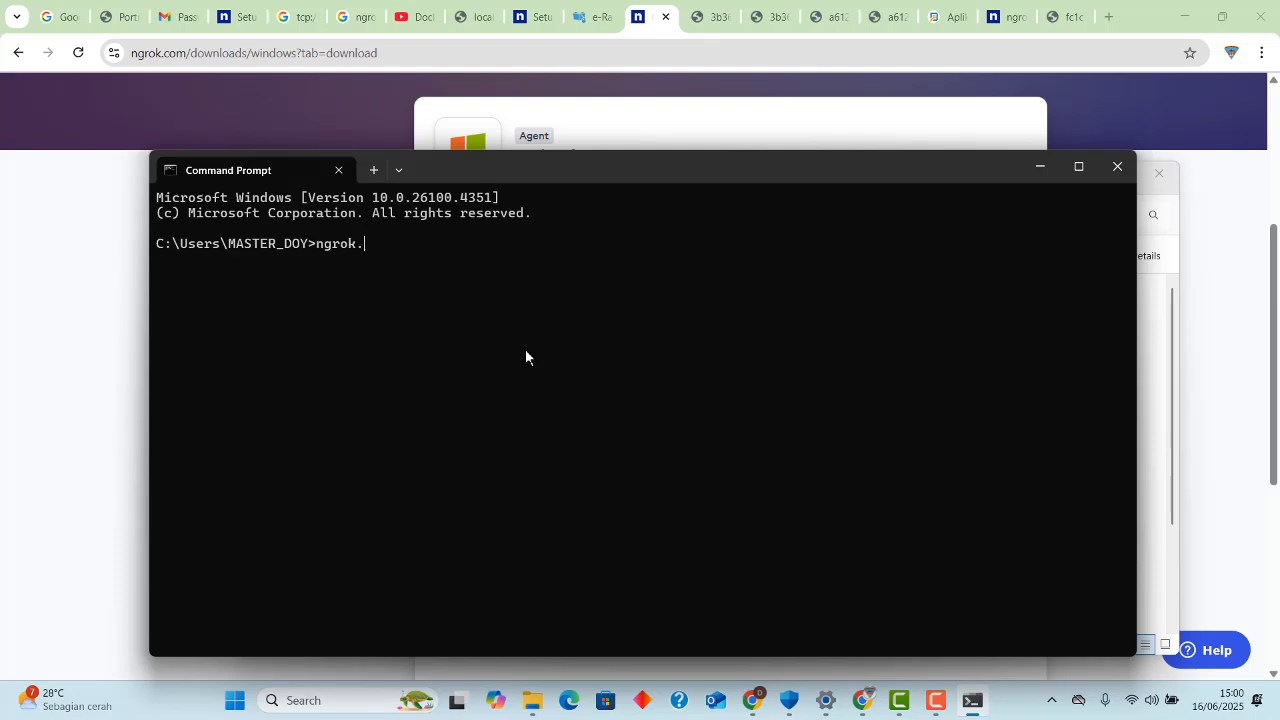
pyautogui.write('exe')
pyautogui.press('Return')
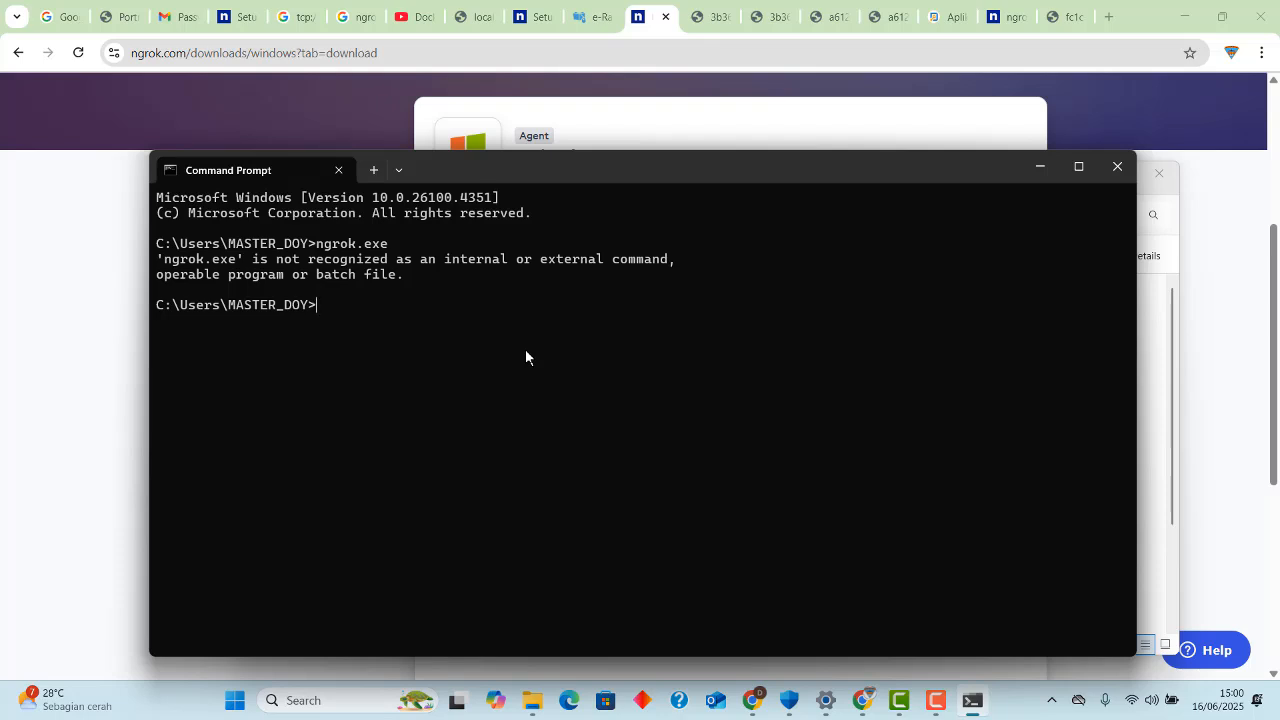
# Move up two directory levels with cd.. to the root of drive C: and run ngrok.exe there.
pyautogui.write('cd..')
pyautogui.press('Return')
pyautogui.write('cd')
pyautogui.press('Return')
pyautogui.write('ngro')
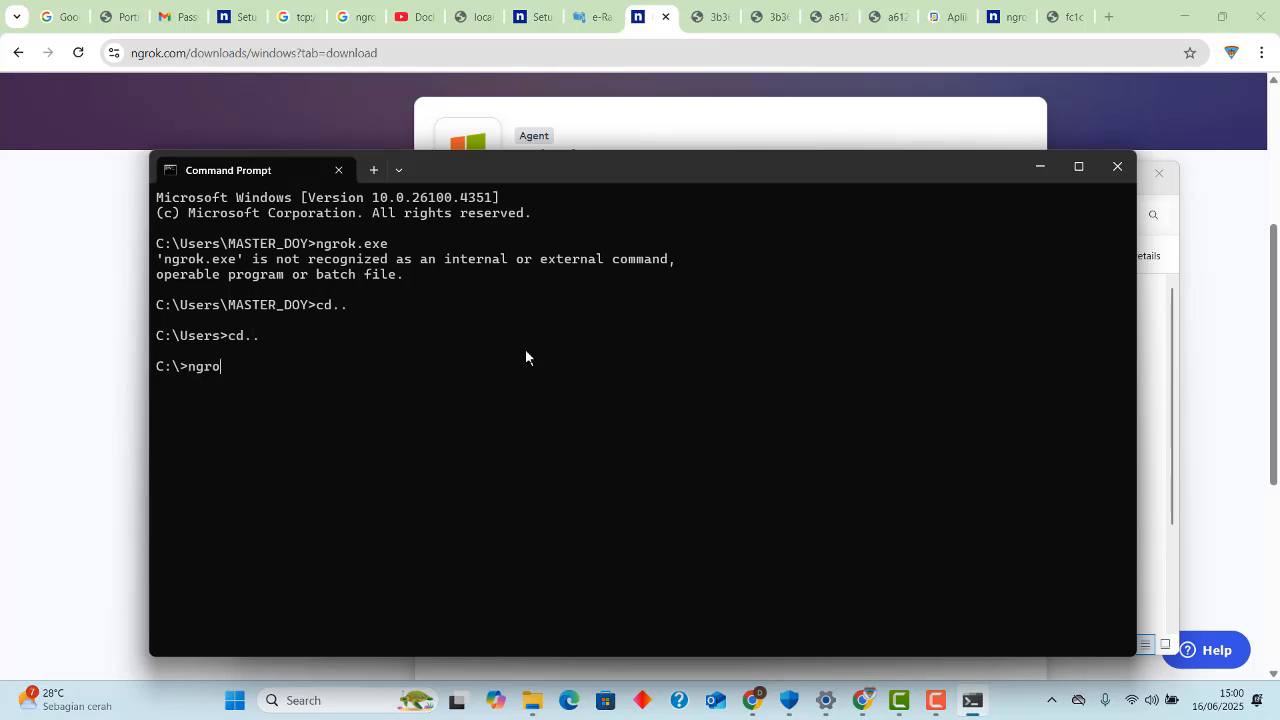
pyautogui.write('k.exe')
pyautogui.press('Return')
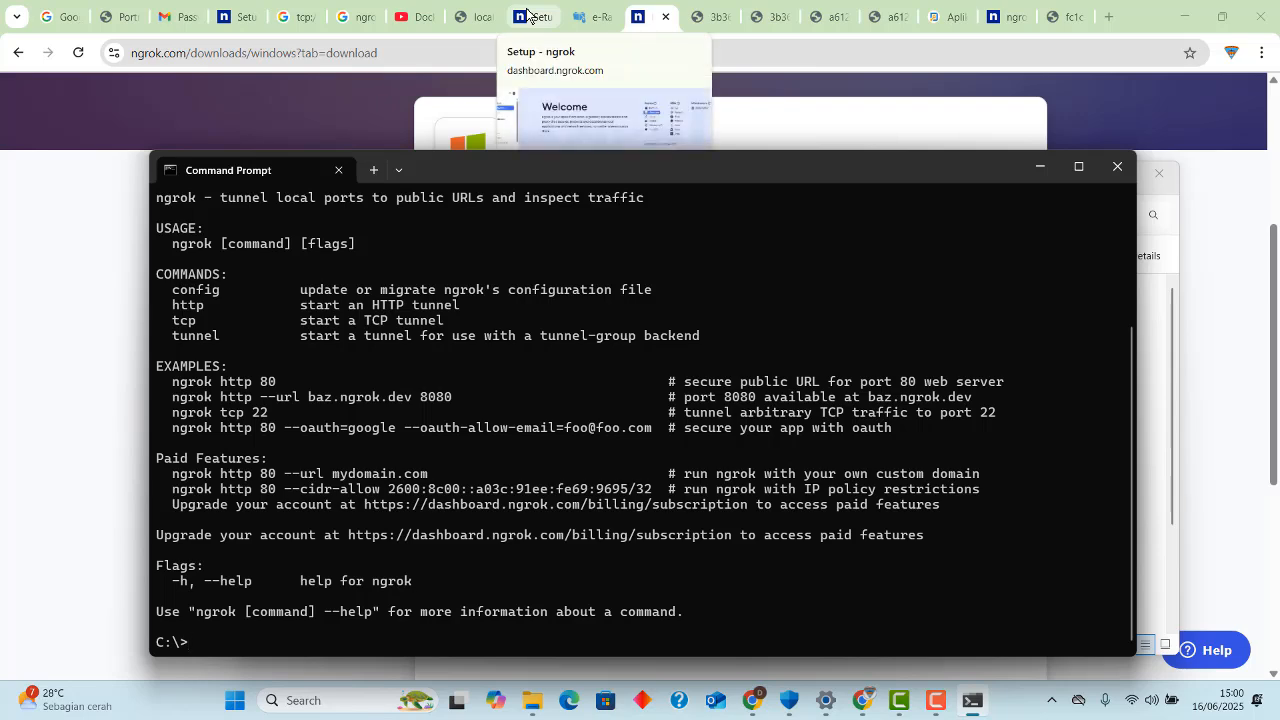
# Switch to the ngrok dashboard's Setup & Installation page in Chrome and look at the account menu.
pyautogui.click(255, 20)
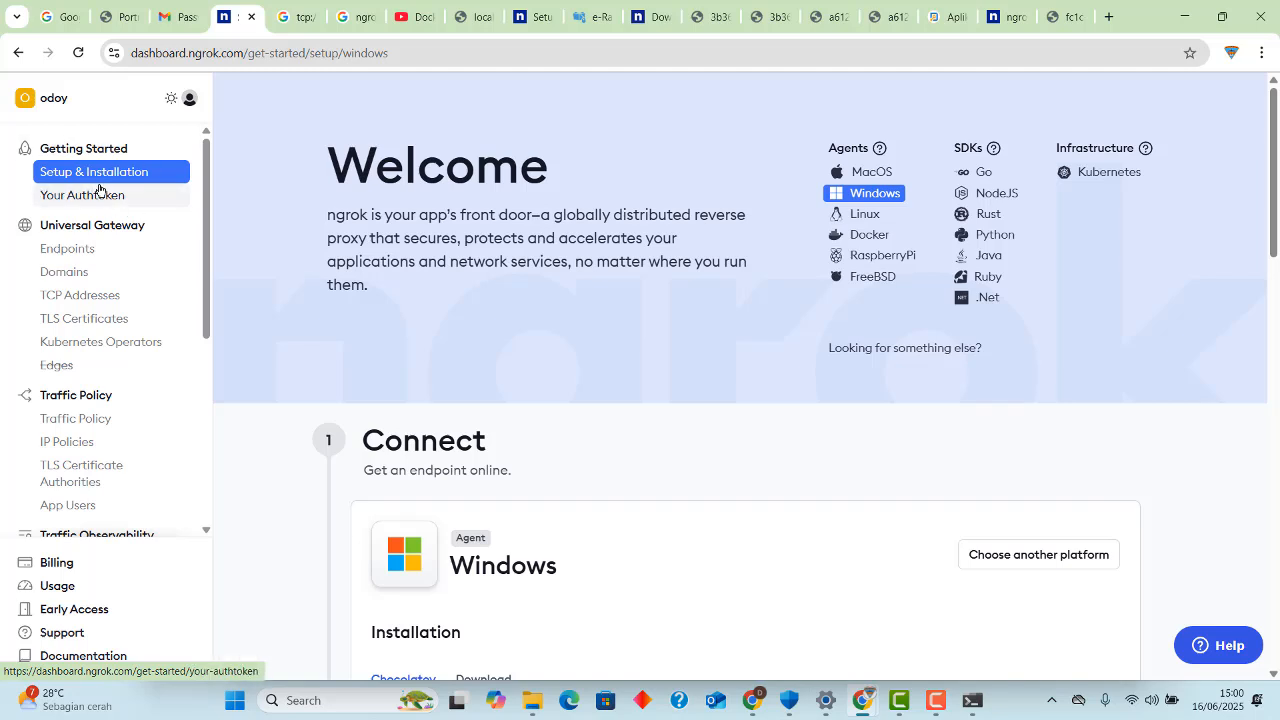
pyautogui.click(80, 104)
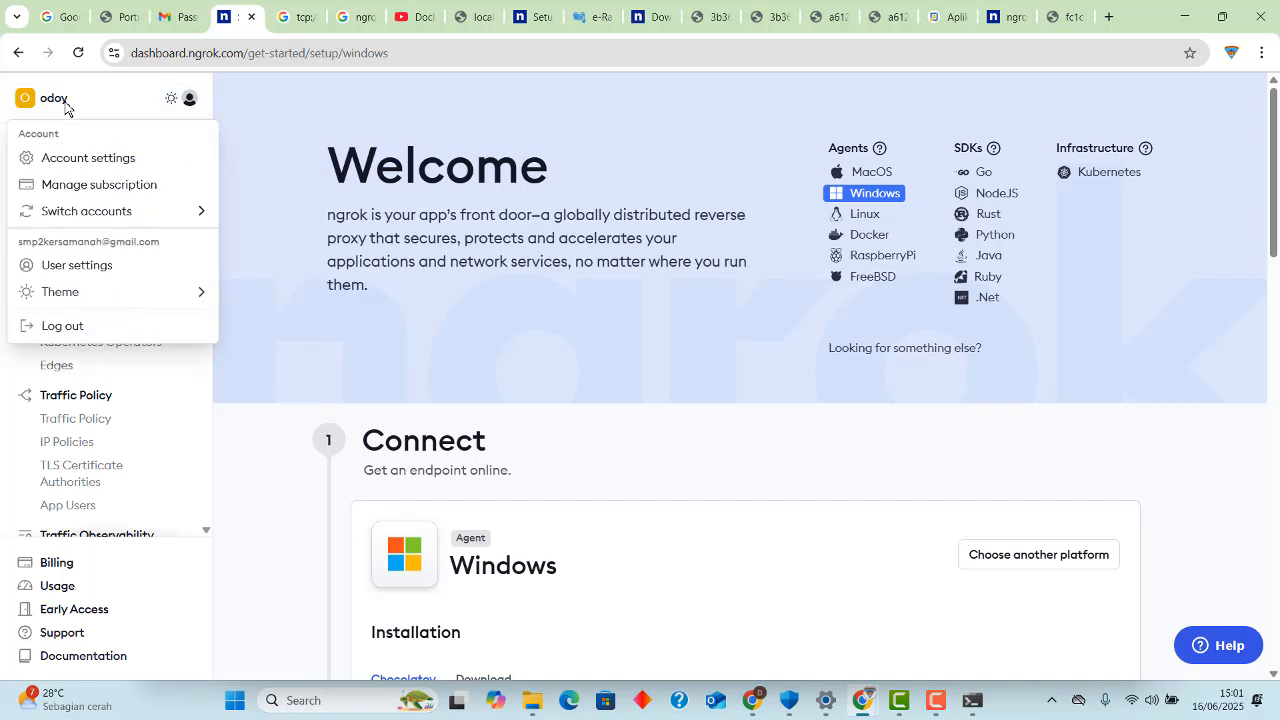
pyautogui.click(79, 105)
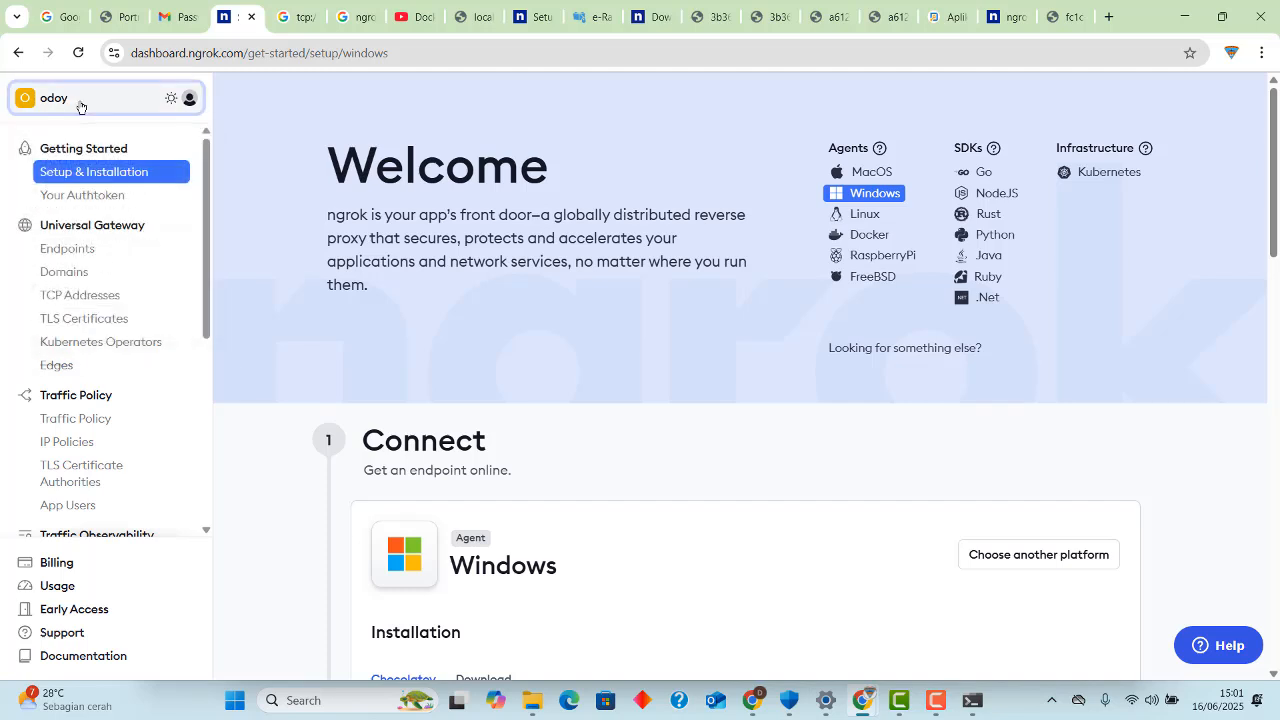
pyautogui.click(80, 105)
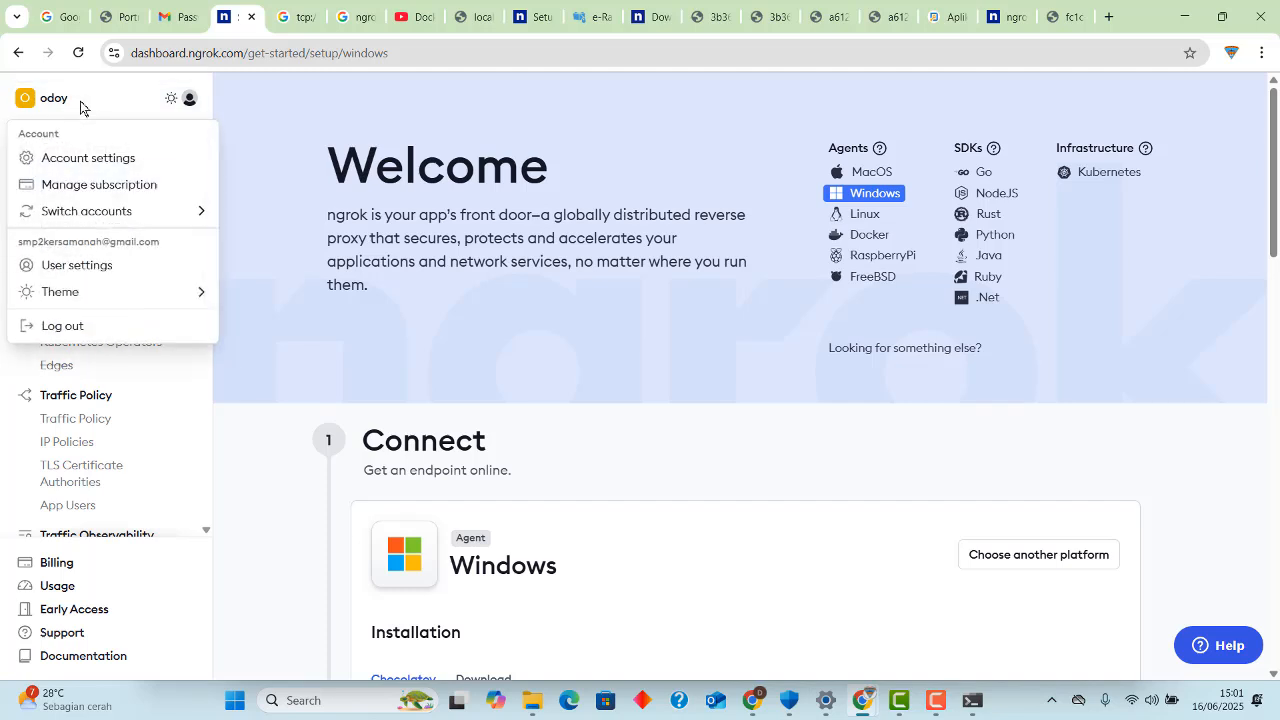
pyautogui.click(103, 104)
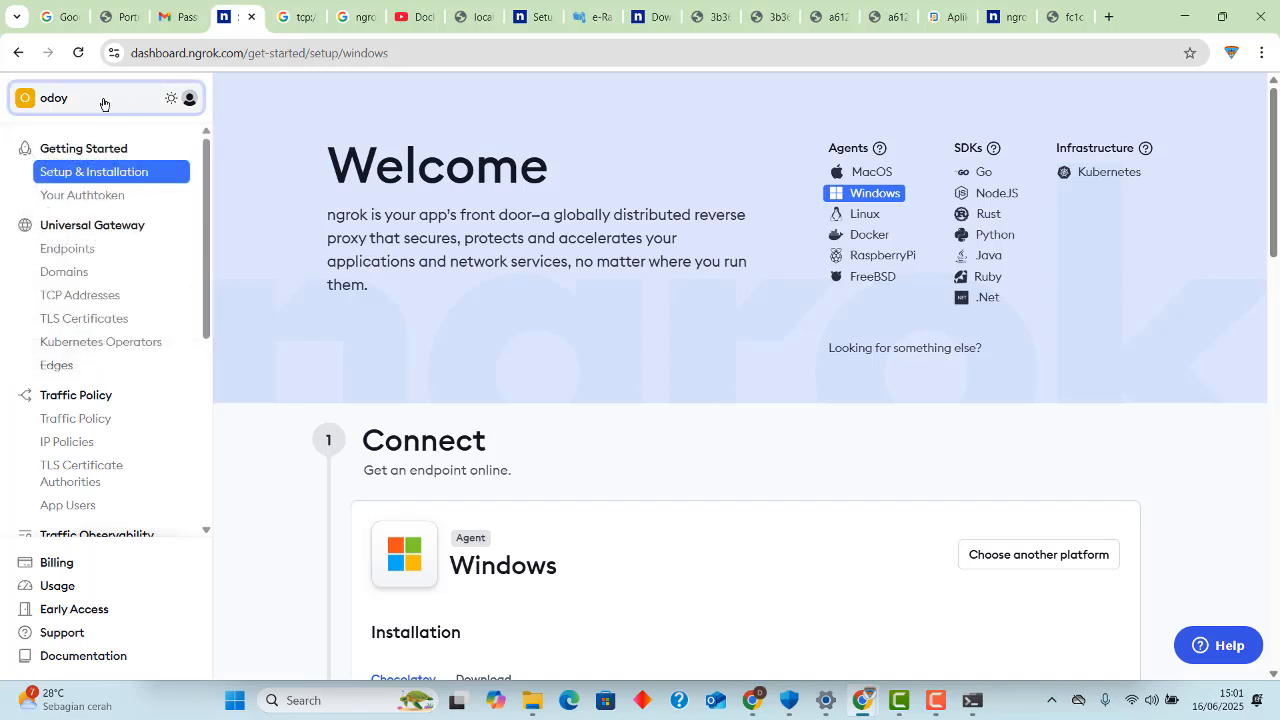
pyautogui.click(102, 104)
pyautogui.click(102, 104)
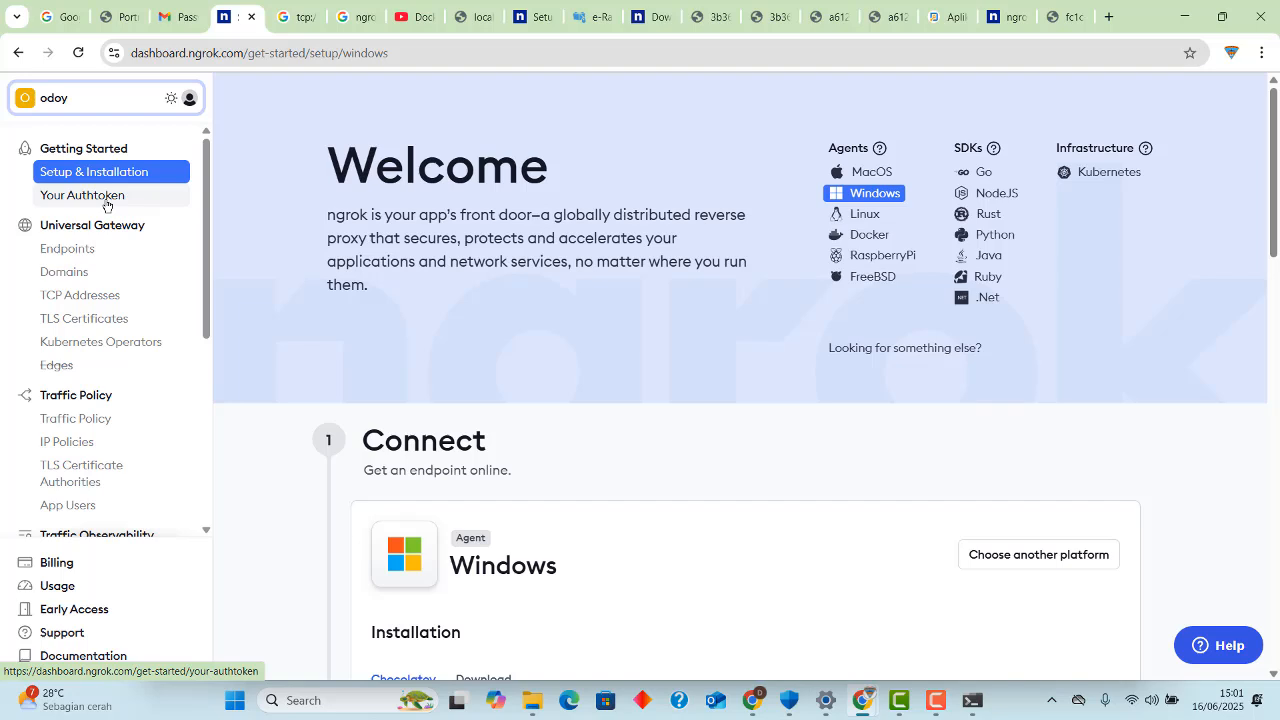
# Open the Your Authtoken page and reveal the authtoken in the command-line example.
pyautogui.click(107, 204)
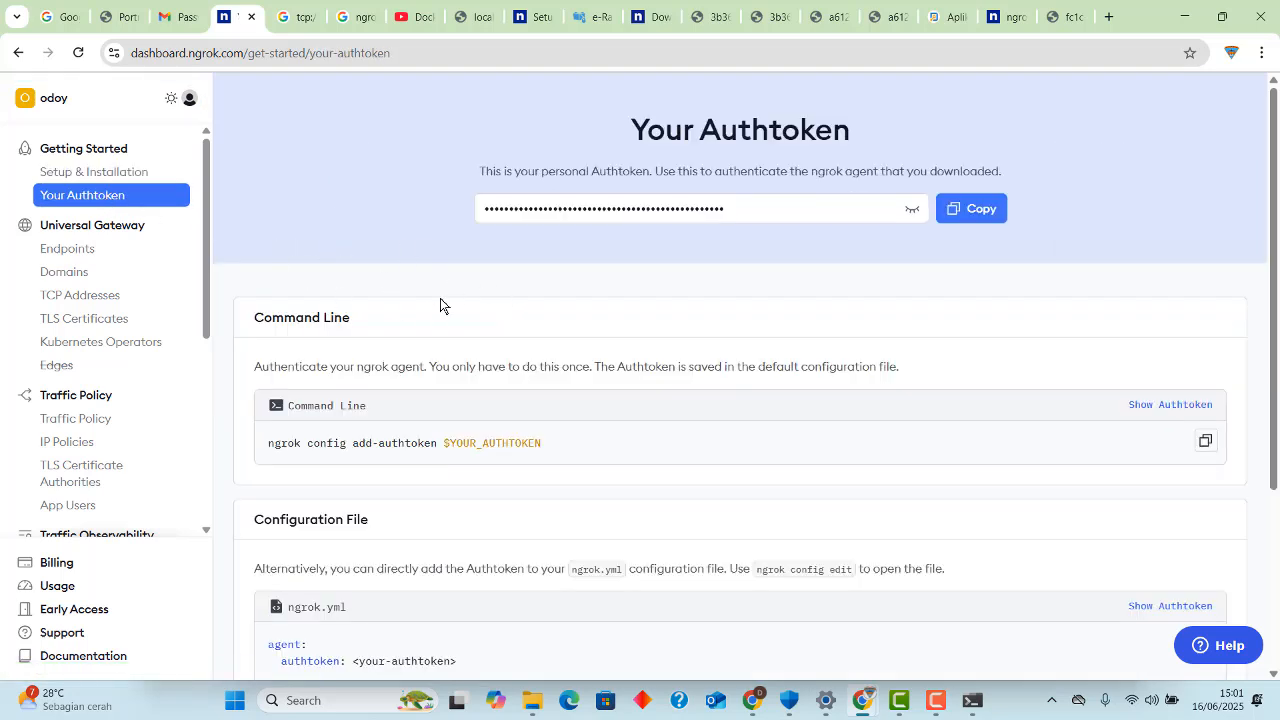
pyautogui.scroll(-1, 1100, 417)
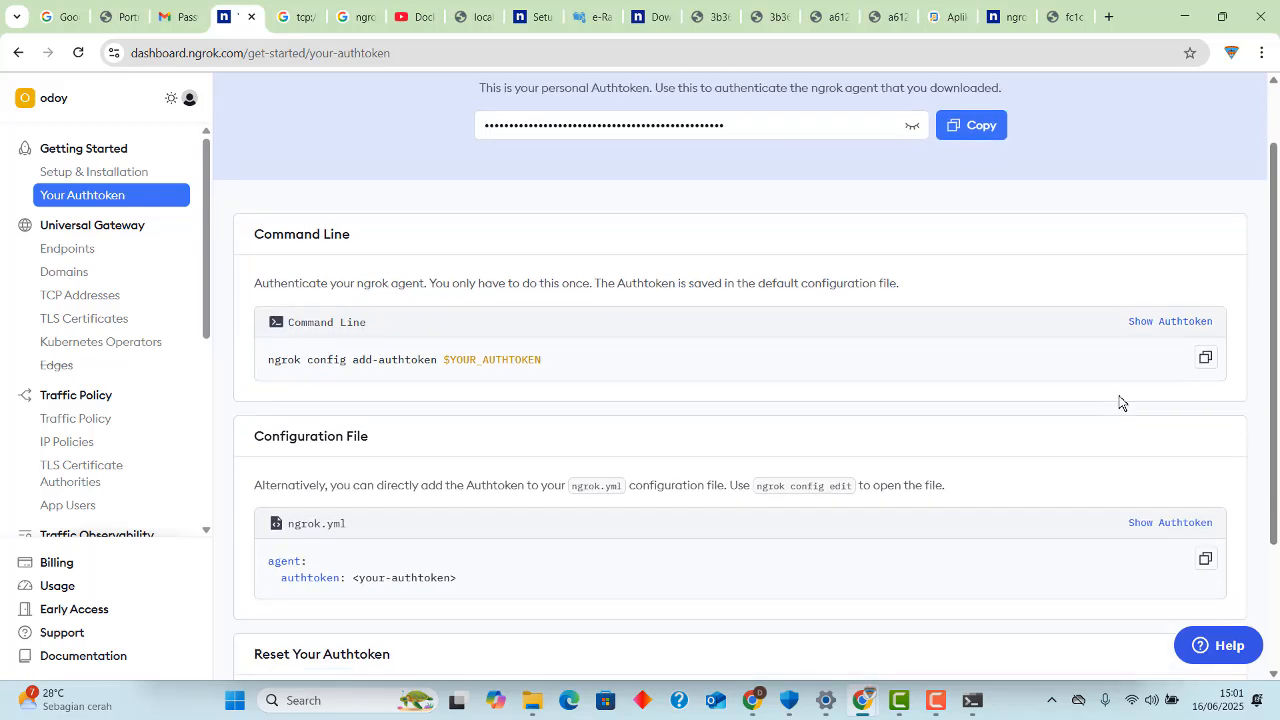
pyautogui.click(1177, 324)
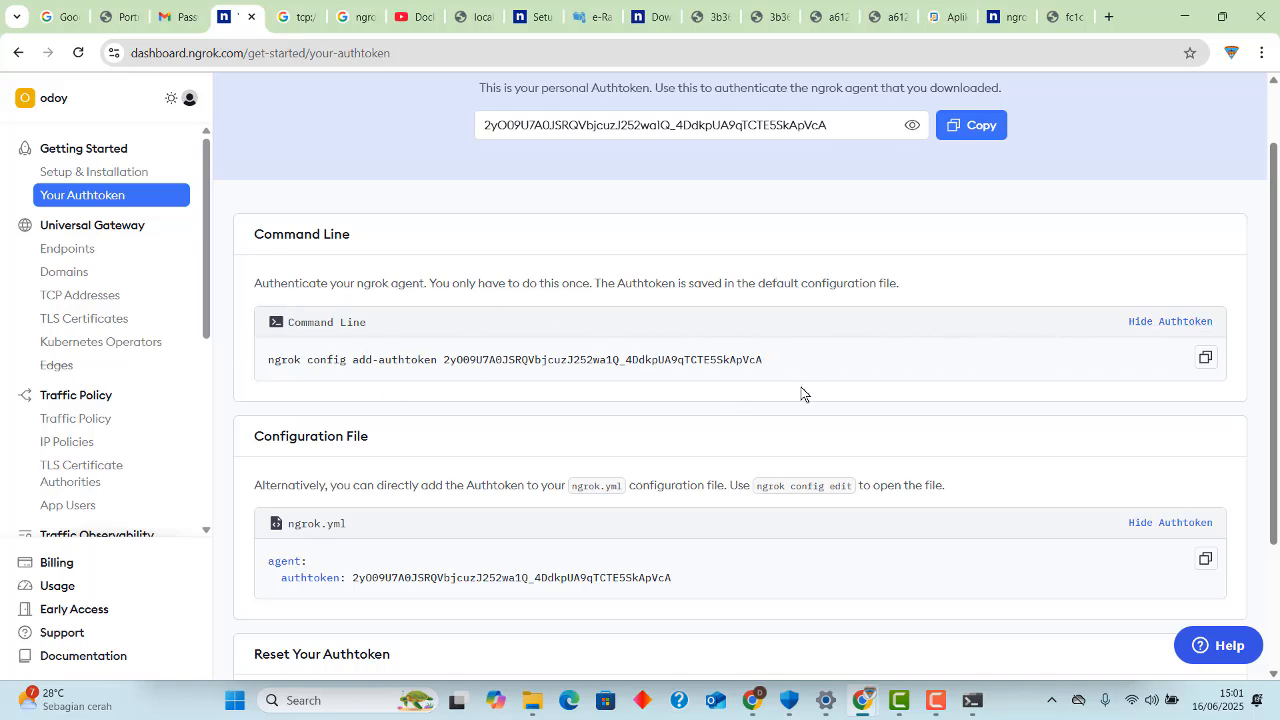
# Load the e-Rapor SMP application at localhost:8534 in its browser tab, then minimize Chrome.
pyautogui.click(586, 19)
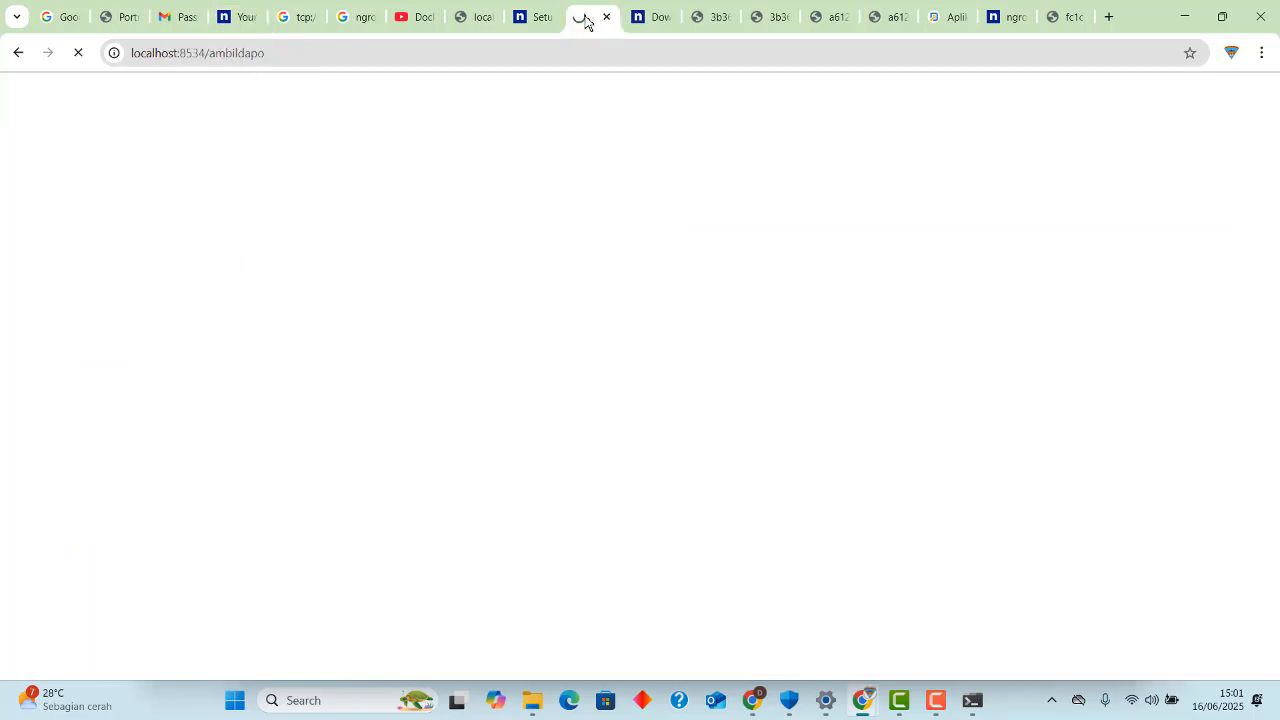
pyautogui.click(436, 55)
pyautogui.click(454, 55)
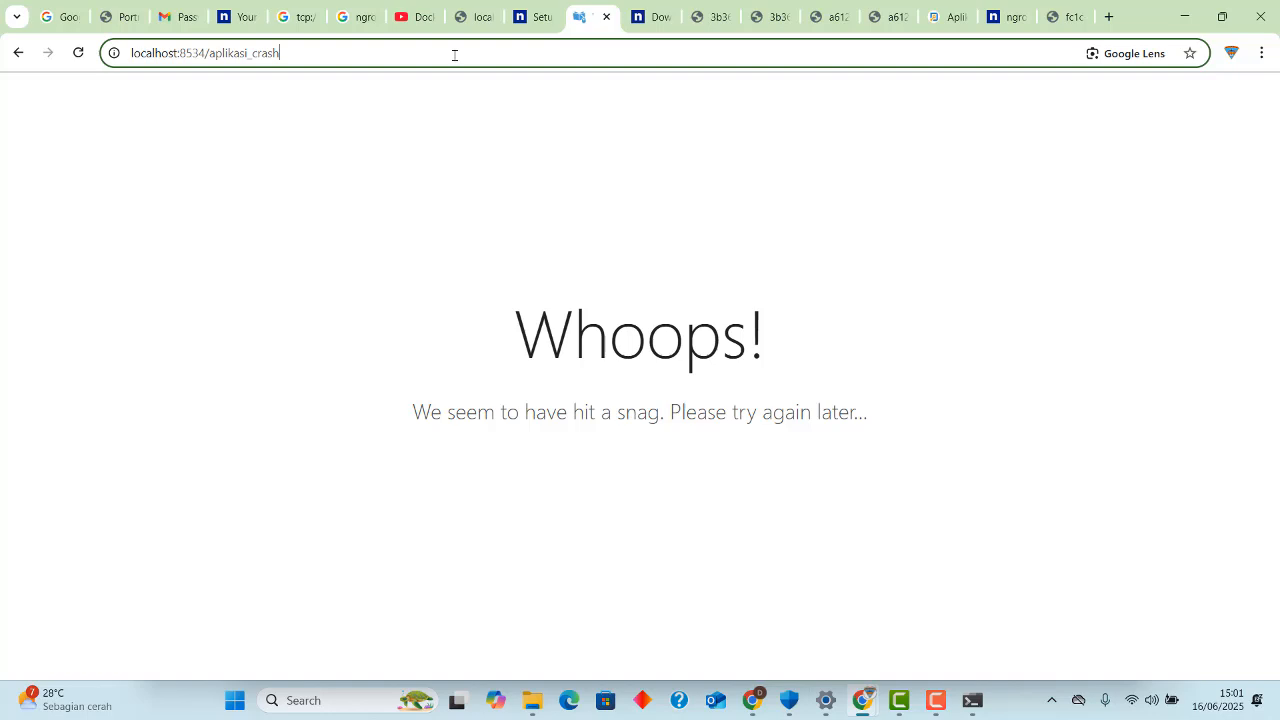
pyautogui.press('BackSpace')
pyautogui.press('BackSpace')
pyautogui.press('BackSpace')
pyautogui.press('BackSpace')
pyautogui.press('BackSpace')
pyautogui.press('BackSpace')
pyautogui.press('BackSpace')
pyautogui.press('BackSpace')
pyautogui.press('BackSpace')
pyautogui.press('BackSpace')
pyautogui.press('BackSpace')
pyautogui.press('BackSpace')
pyautogui.press('BackSpace')
pyautogui.press('BackSpace')
pyautogui.press('BackSpace')
pyautogui.press('BackSpace')
pyautogui.press('BackSpace')
pyautogui.press('BackSpace')
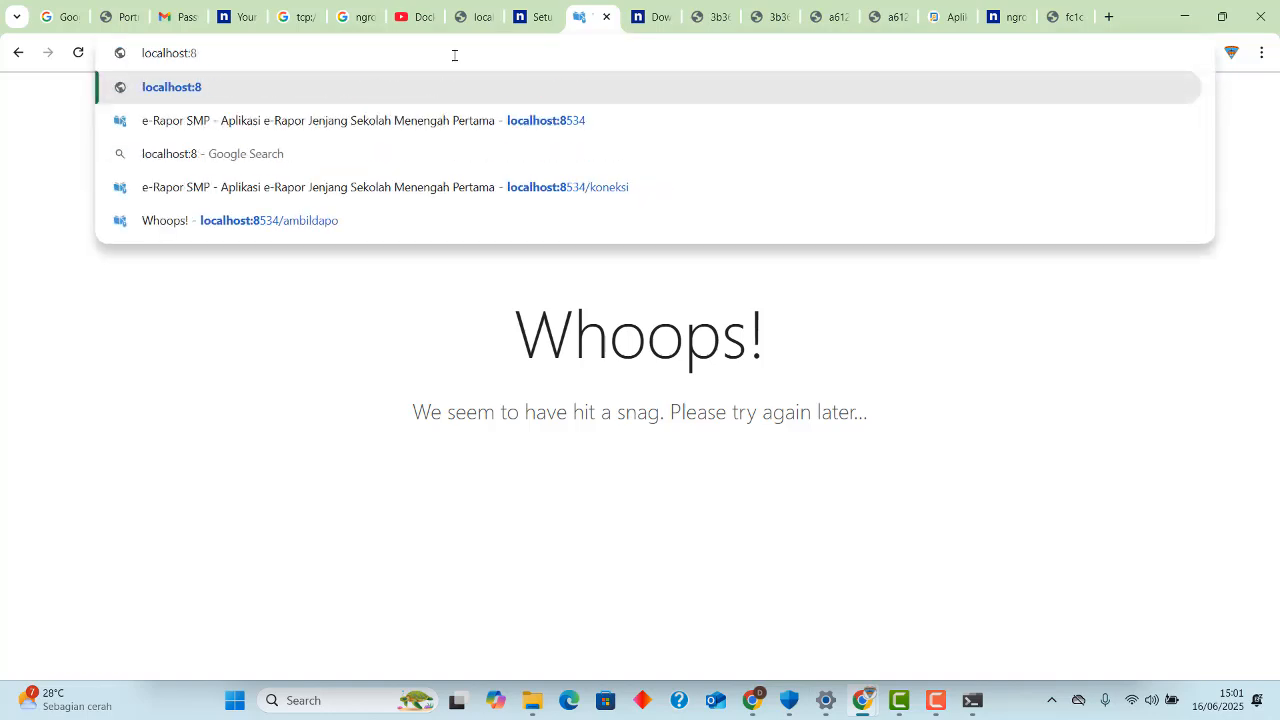
pyautogui.write('534')
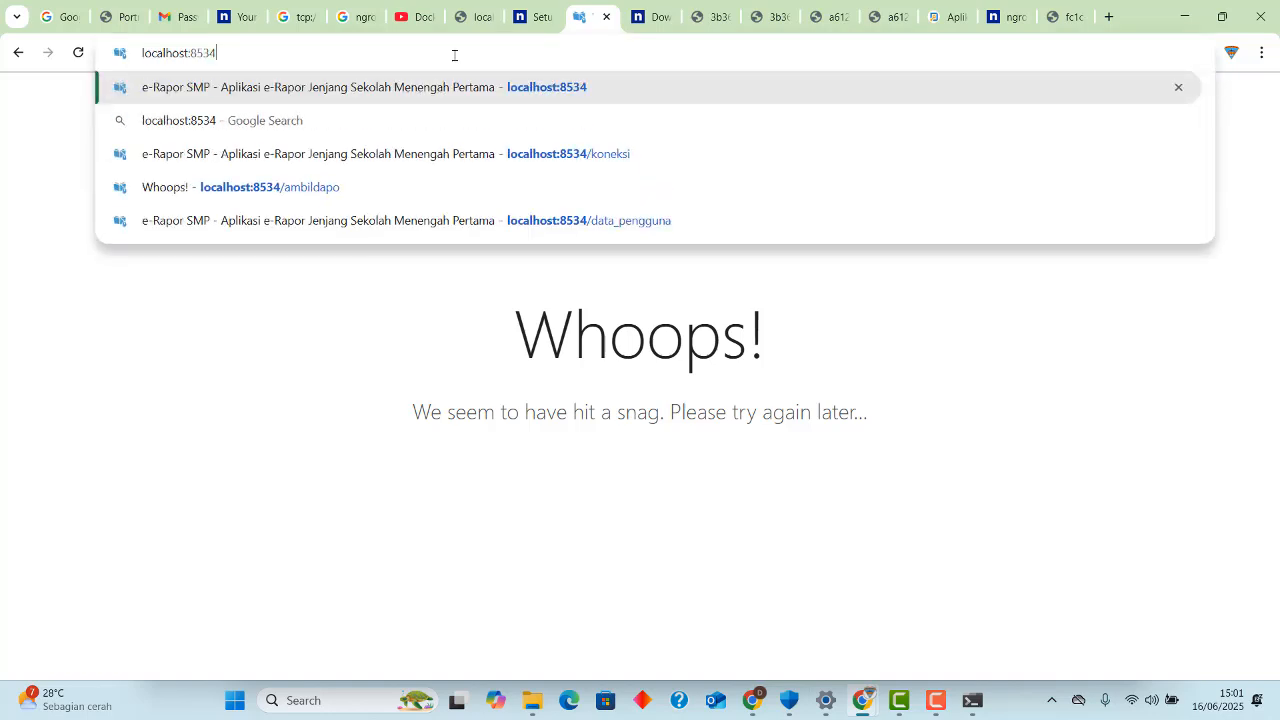
pyautogui.press('Return')
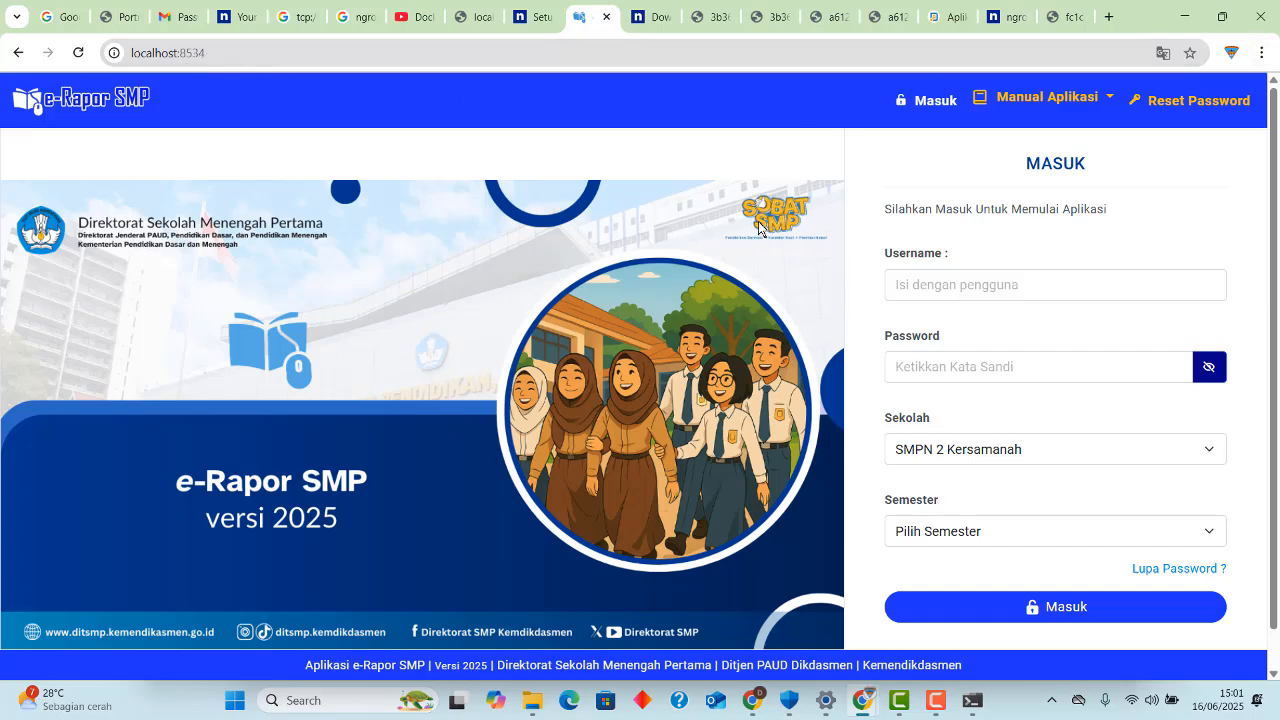
pyautogui.click(1183, 17)
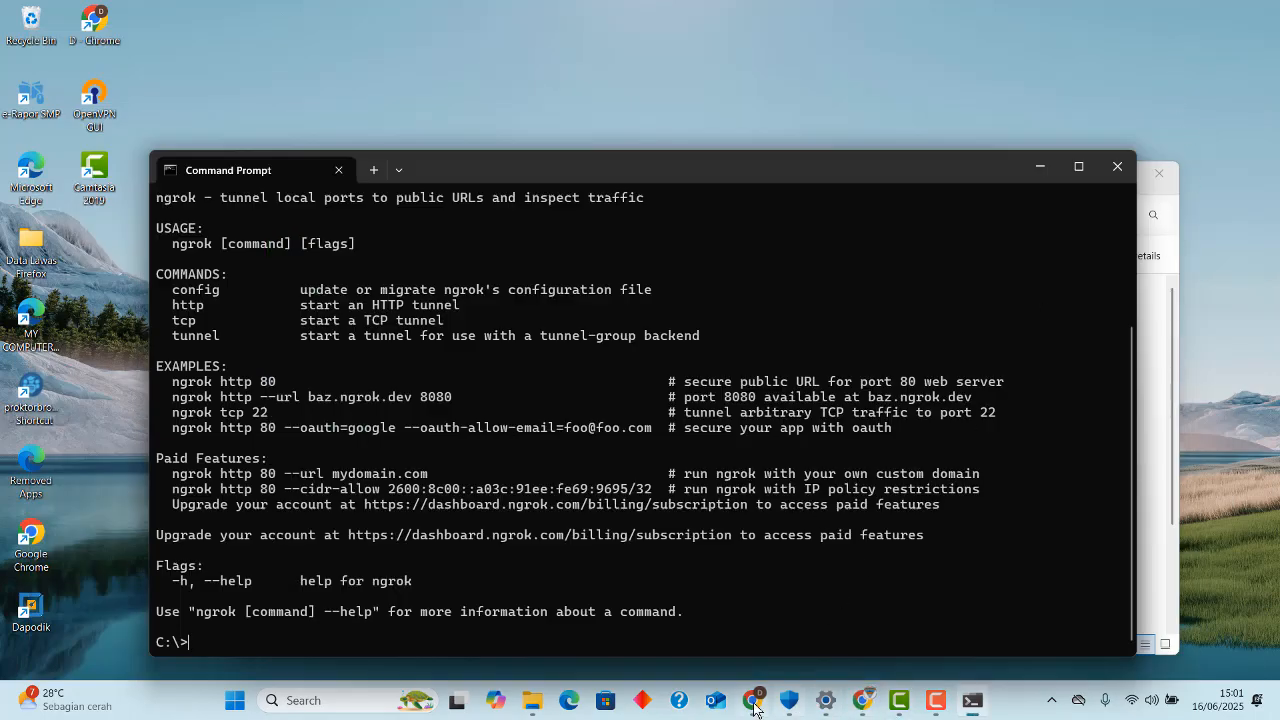
# Return to the ngrok Your Authtoken page in Chrome and copy the command-line example that adds the authtoken.
pyautogui.moveTo(752, 706)
pyautogui.moveTo(862, 702)
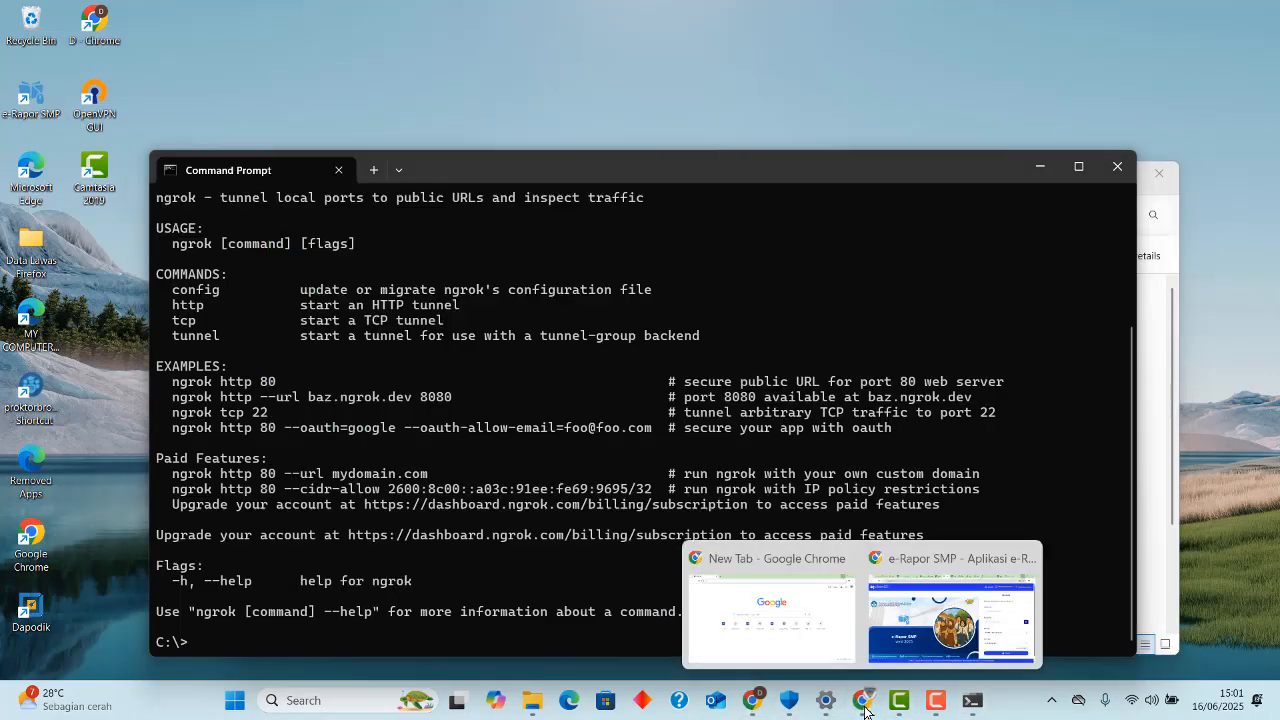
pyautogui.click(902, 642)
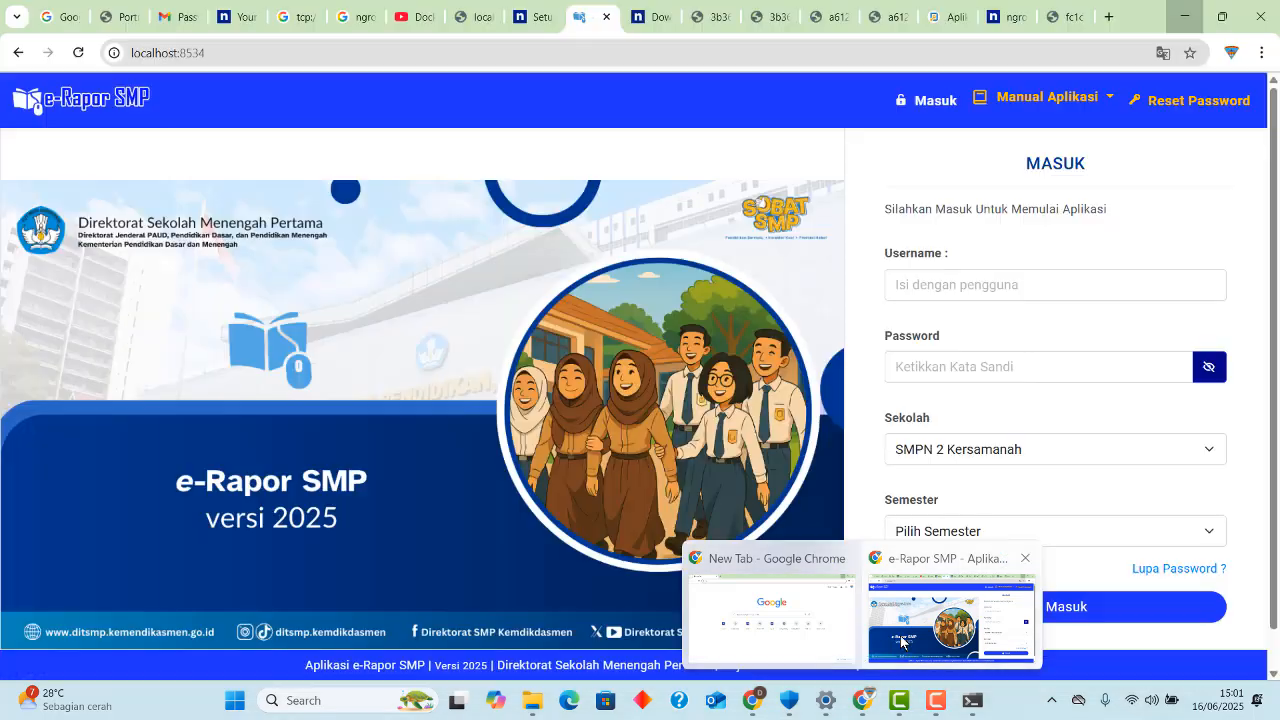
pyautogui.click(240, 18)
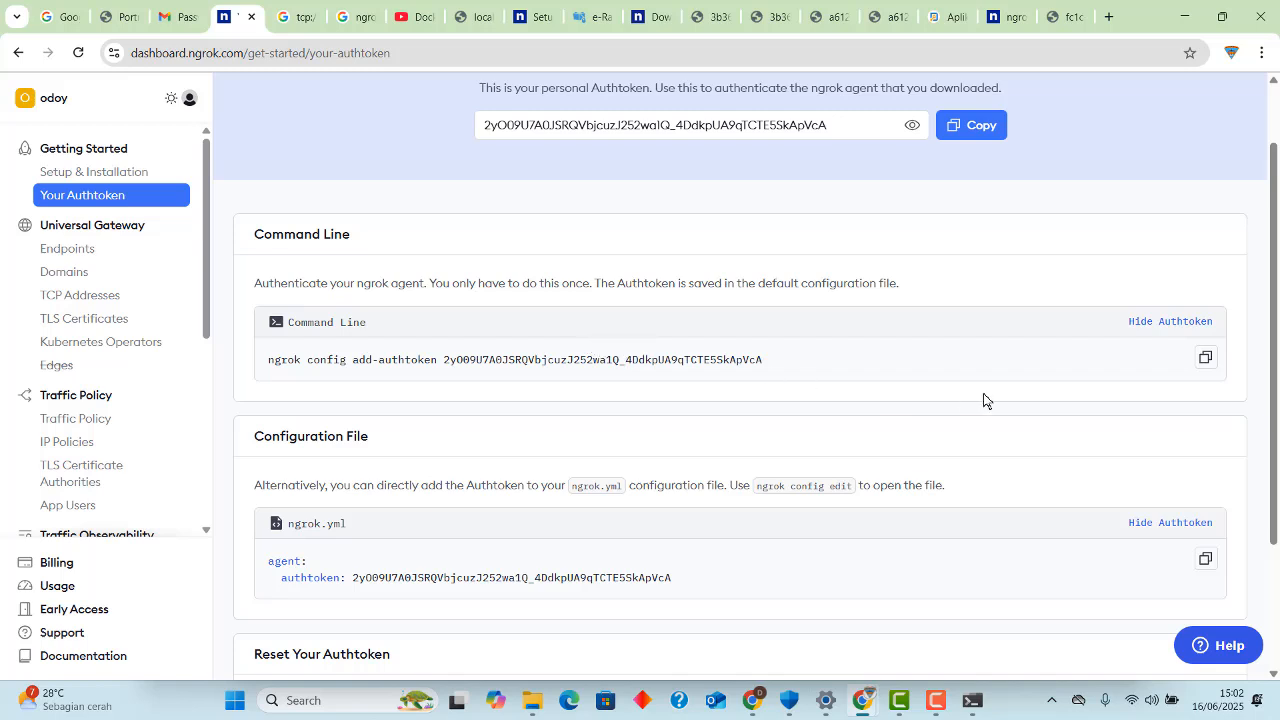
pyautogui.click(1203, 360)
# Paste the copied ngrok config add-authtoken command with the authtoken into Command Prompt and run it.
pyautogui.click(974, 710)
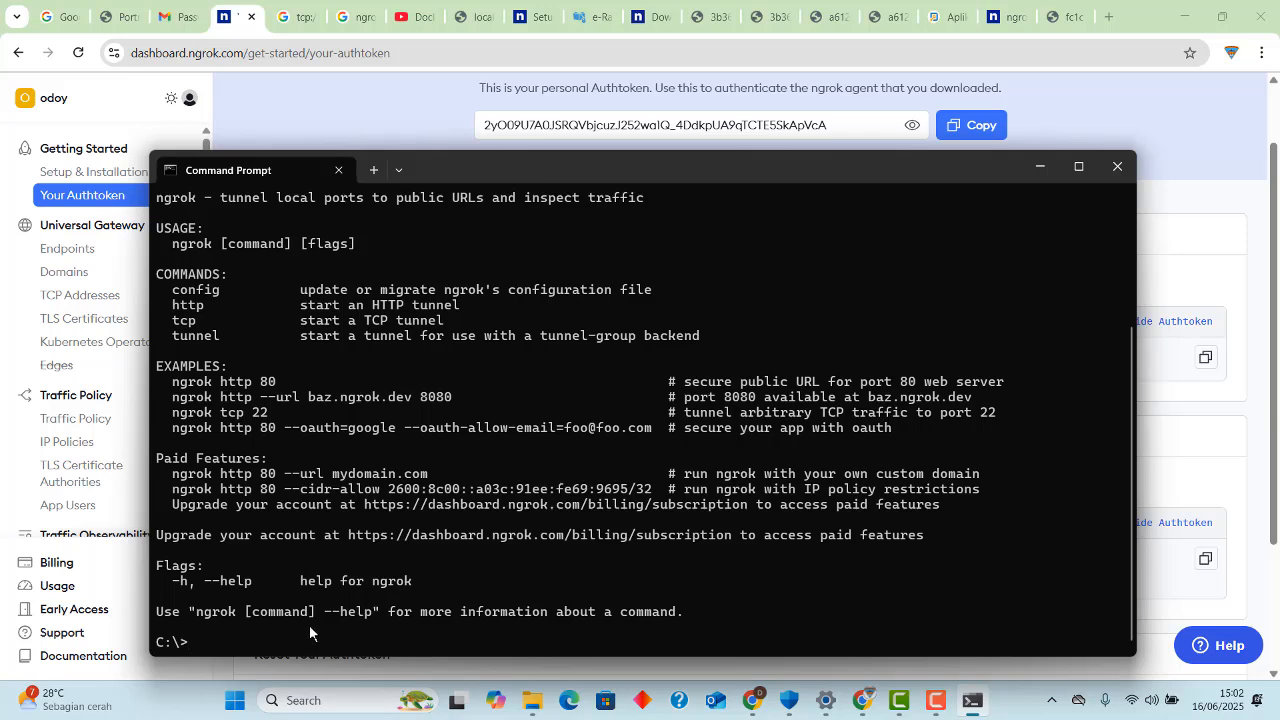
pyautogui.hotkey('ctrl', 'v')
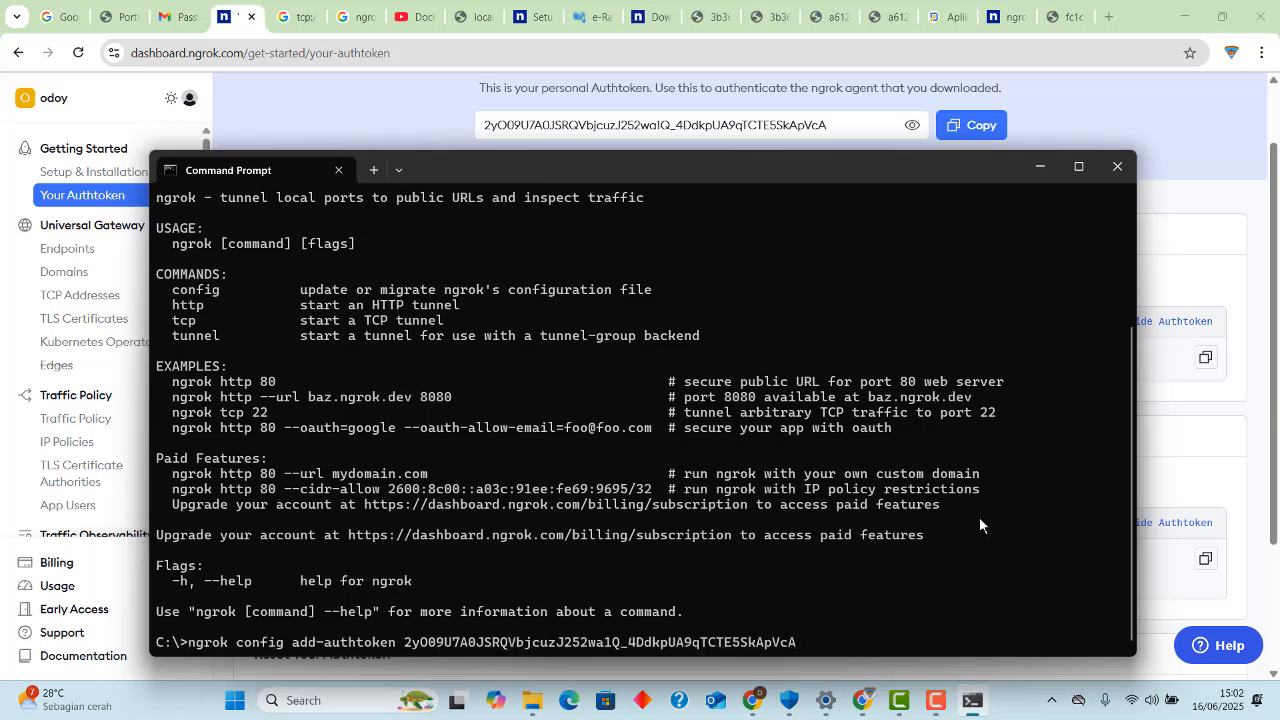
pyautogui.press('Return')
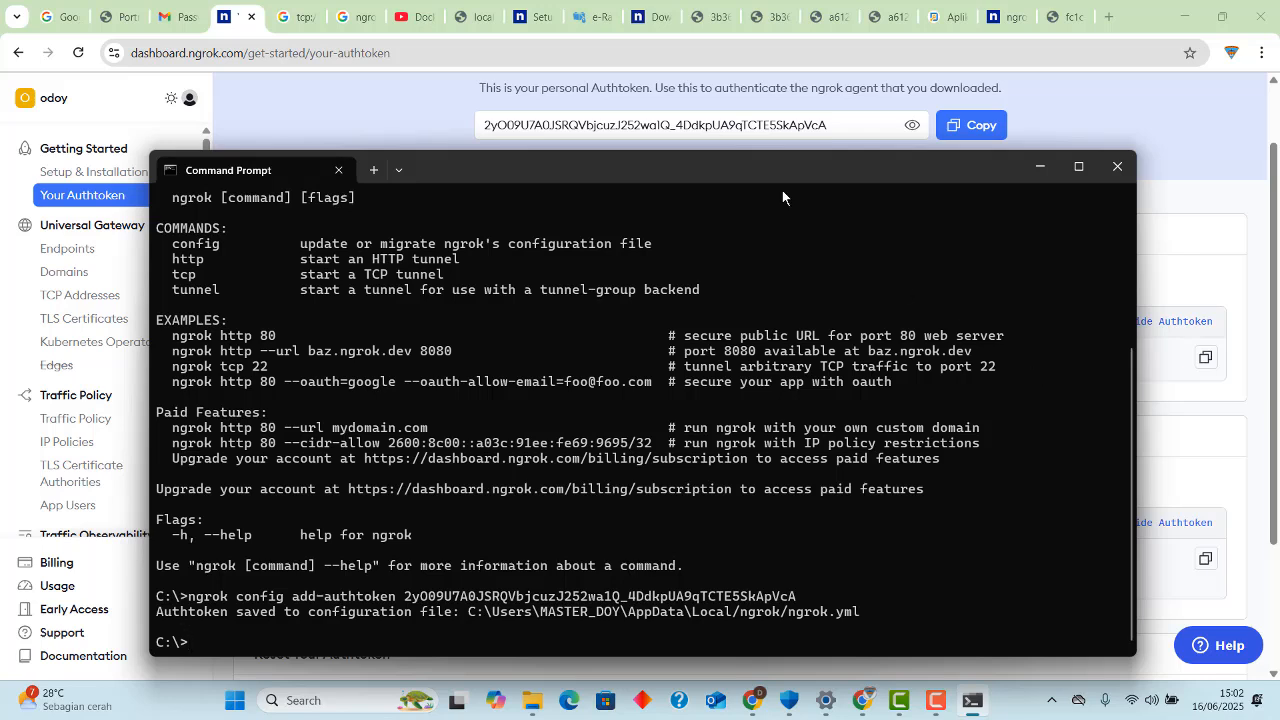
# Check the port number in the address of the e-Rapor SMP tab, then bring Command Prompt back over it.
pyautogui.click(586, 18)
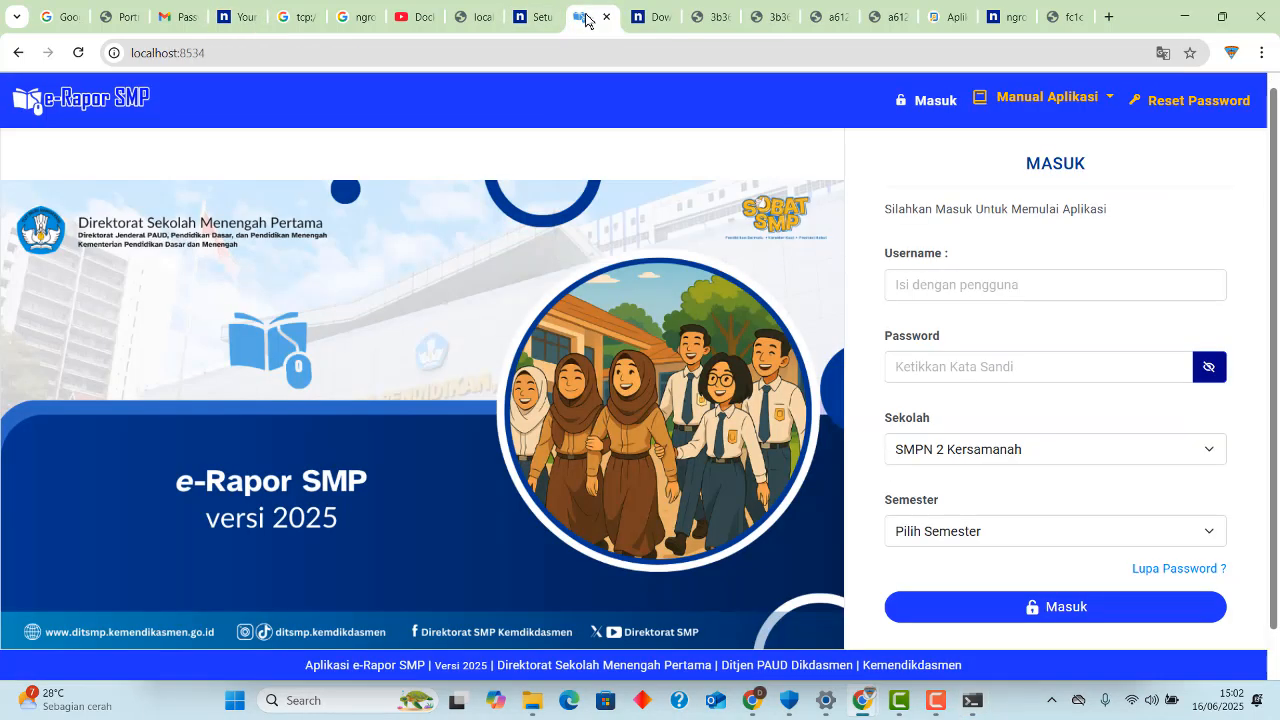
pyautogui.click(225, 52)
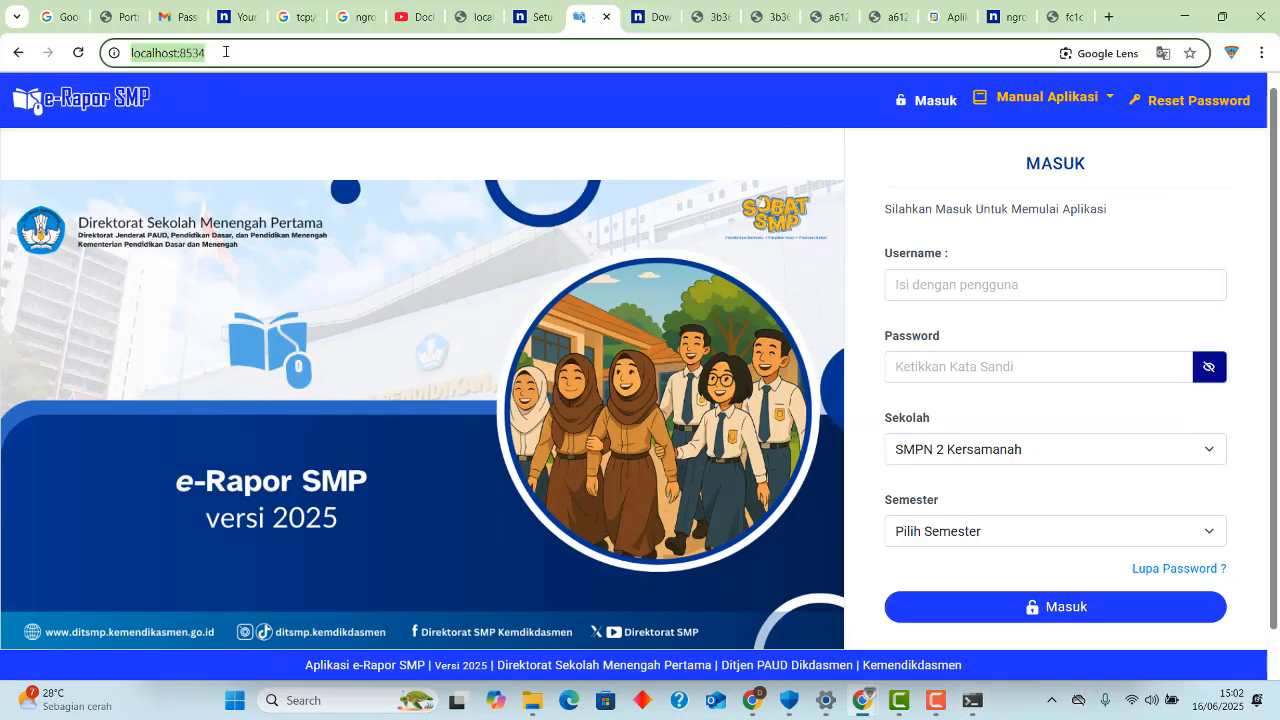
pyautogui.click(182, 53)
pyautogui.moveTo(180, 53); pyautogui.dragTo(230, 66)
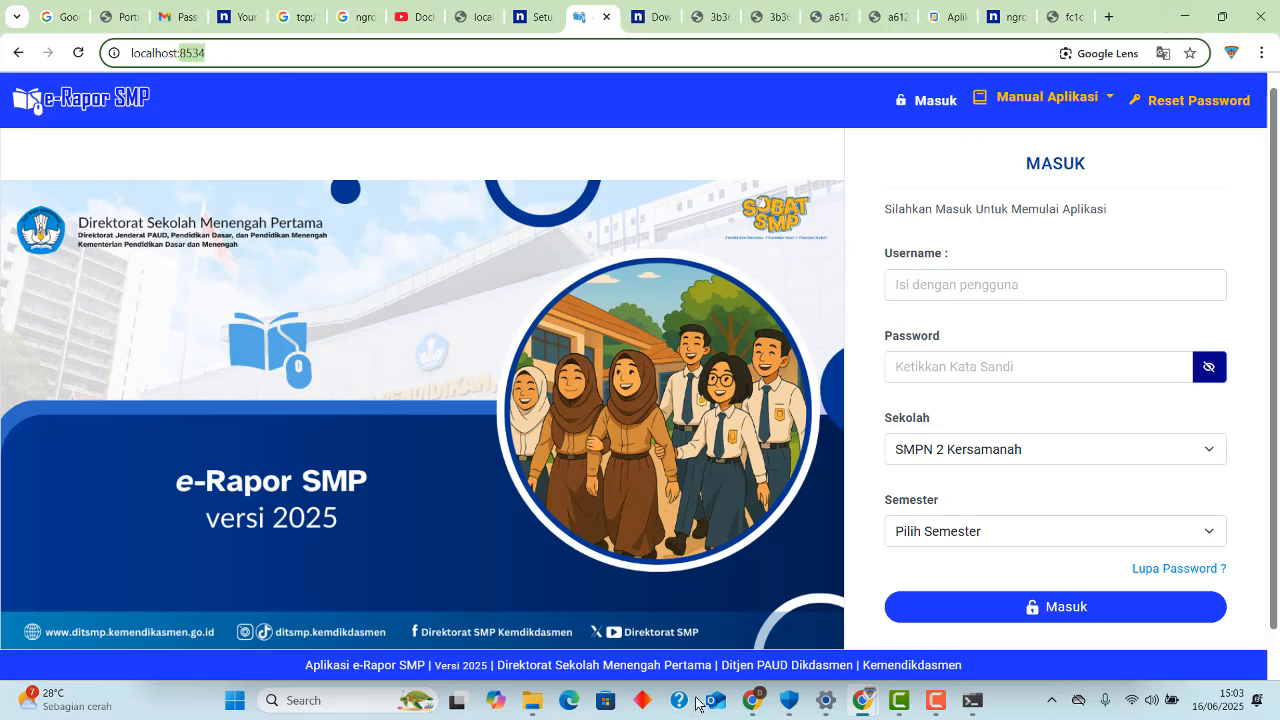
pyautogui.moveTo(747, 701)
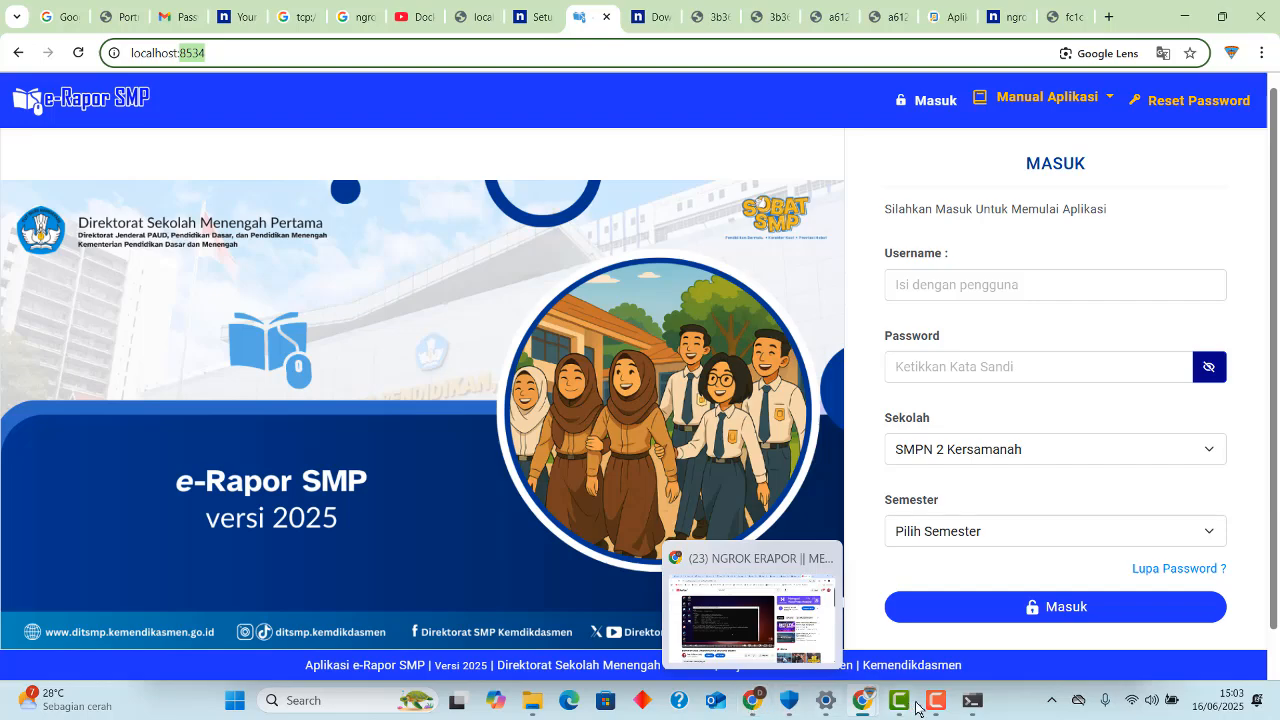
pyautogui.click(970, 702)
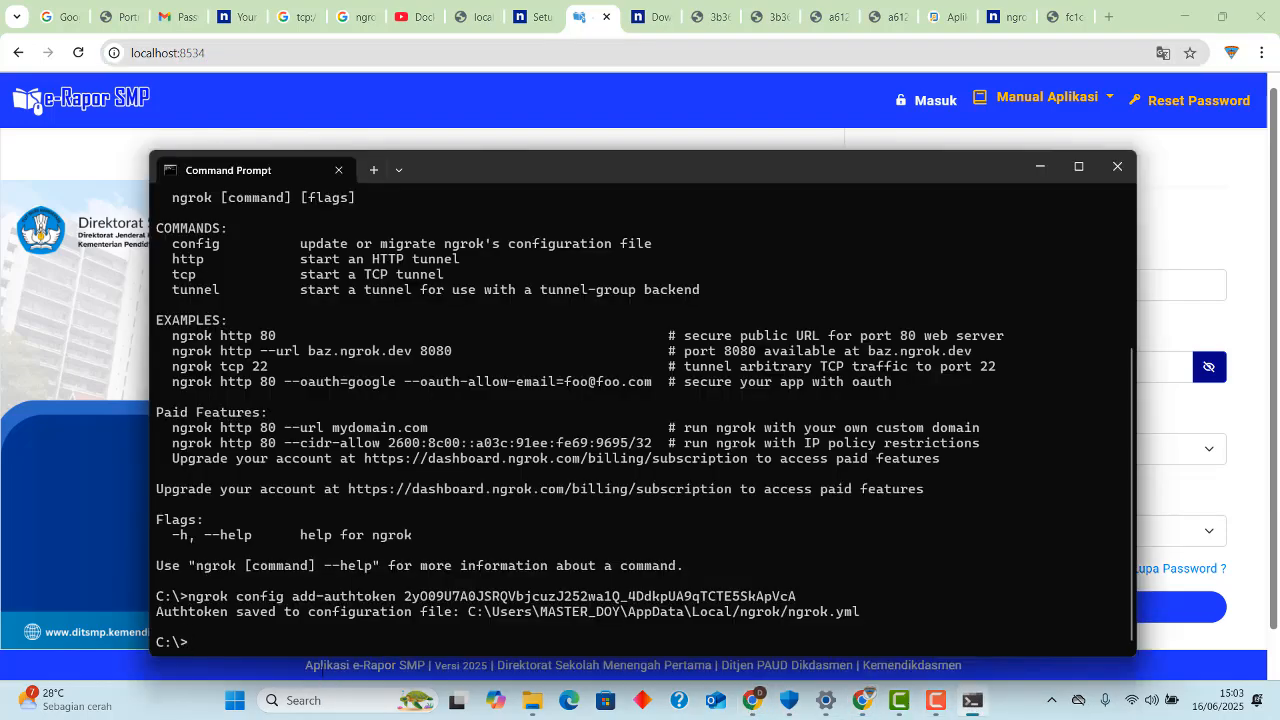
pyautogui.moveTo(631, 186); pyautogui.dragTo(664, 102)
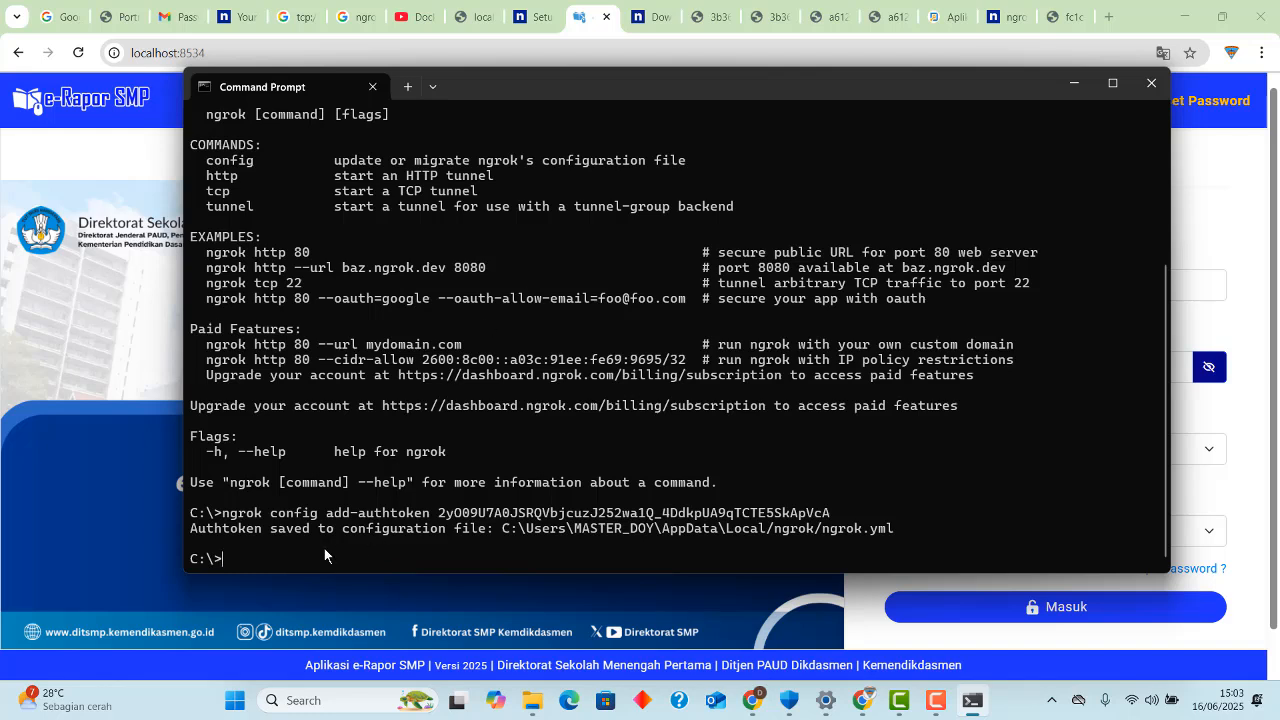
# Try to start the tunnel by running ngrok httplocalhost:8534 in Command Prompt.
pyautogui.write('ngrok')
pyautogui.write('httplocalhost:8534')
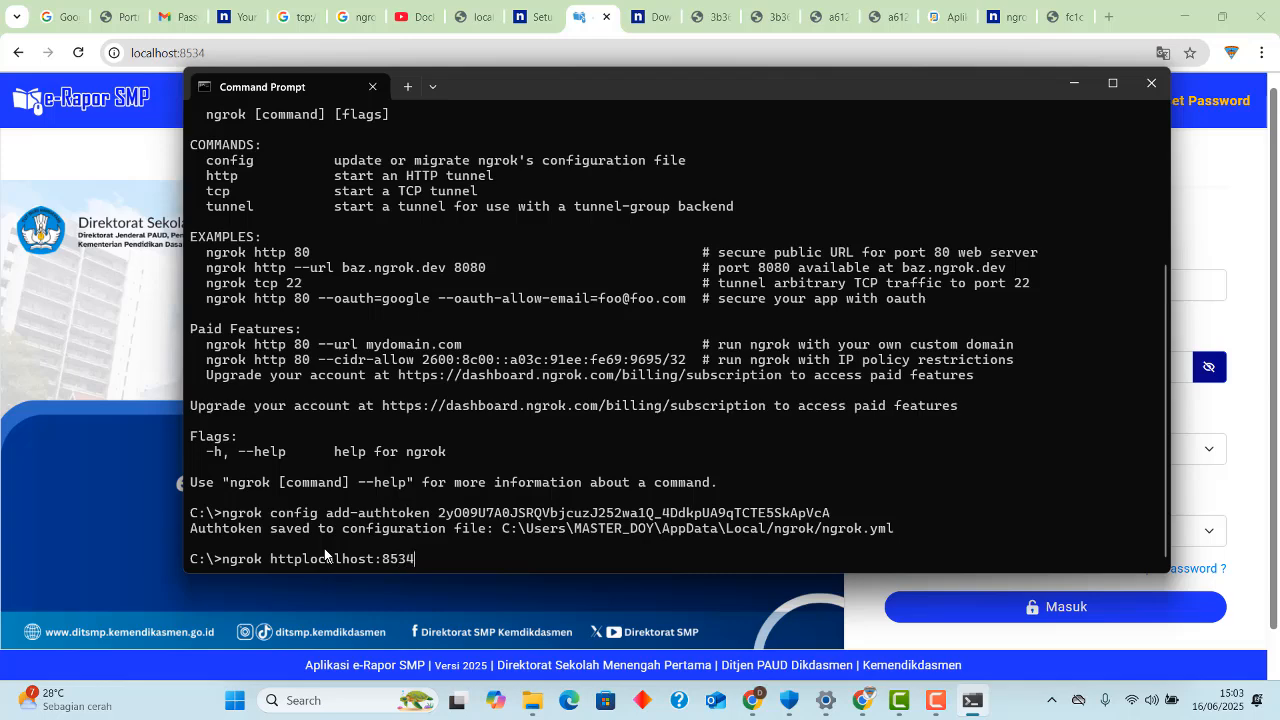
pyautogui.press('Return')
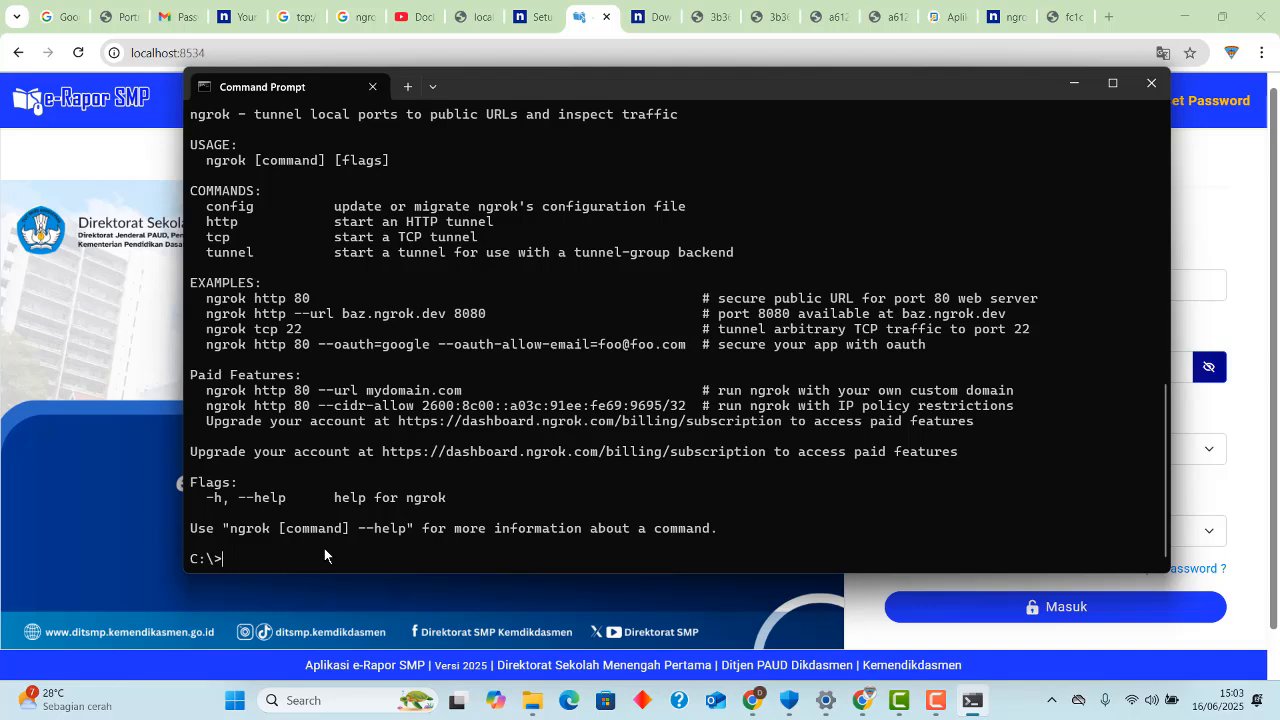
# Start an HTTP tunnel to the e-Rapor application by running ngrok http localhost:8534.
pyautogui.press('Up')
pyautogui.press('Return')
pyautogui.write('ngrok.exe')
pyautogui.press('BackSpace')
pyautogui.press('BackSpace')
pyautogui.press('BackSpace')
pyautogui.press('BackSpace')
pyautogui.press('BackSpace')
pyautogui.press('BackSpace')
pyautogui.press('BackSpace')
pyautogui.write('http localhost')
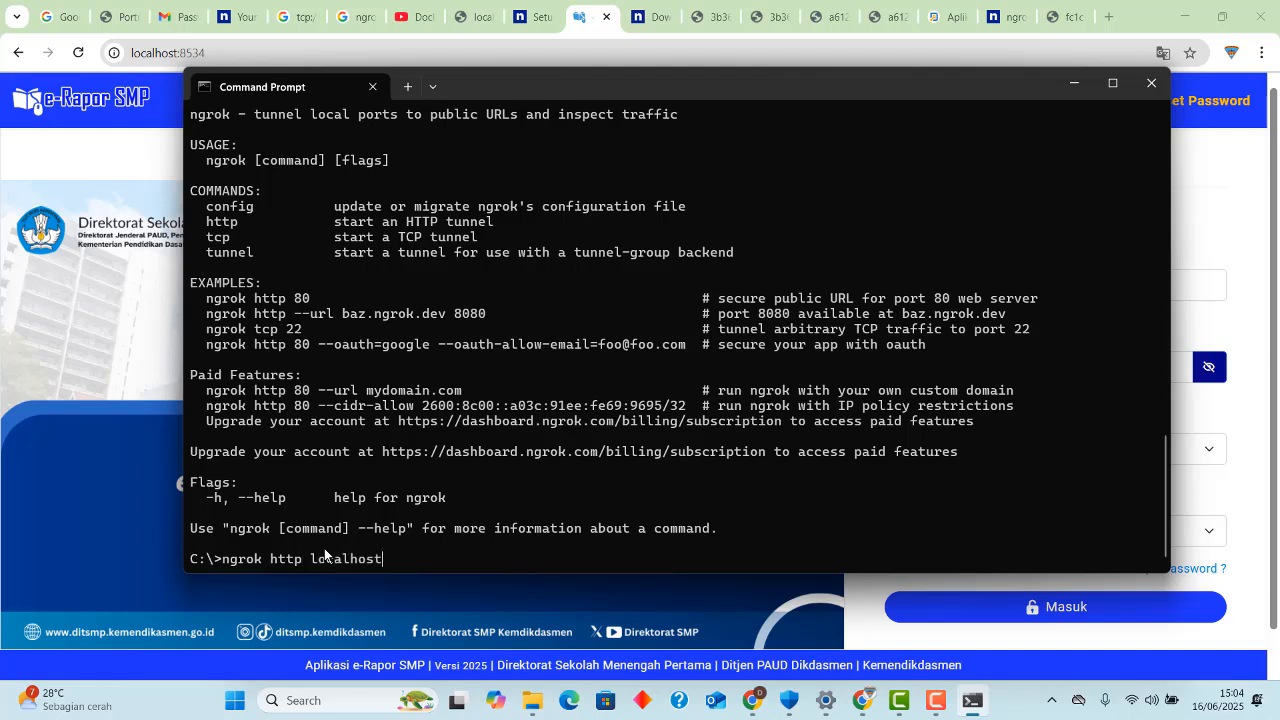
pyautogui.write(':8534')
pyautogui.press('Return')
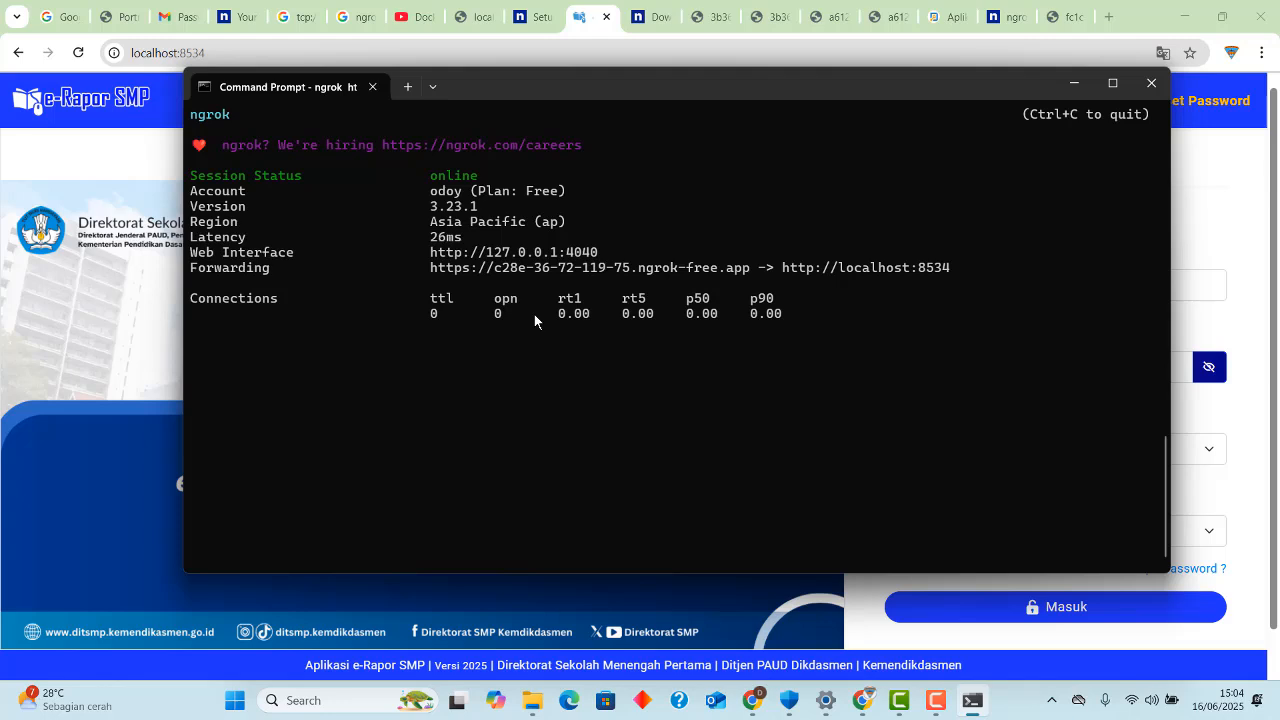
# Copy the public ngrok-free.app forwarding address from the ngrok session status.
pyautogui.moveTo(427, 270); pyautogui.dragTo(452, 274)
pyautogui.click(428, 286)
pyautogui.moveTo(431, 272); pyautogui.dragTo(660, 272)
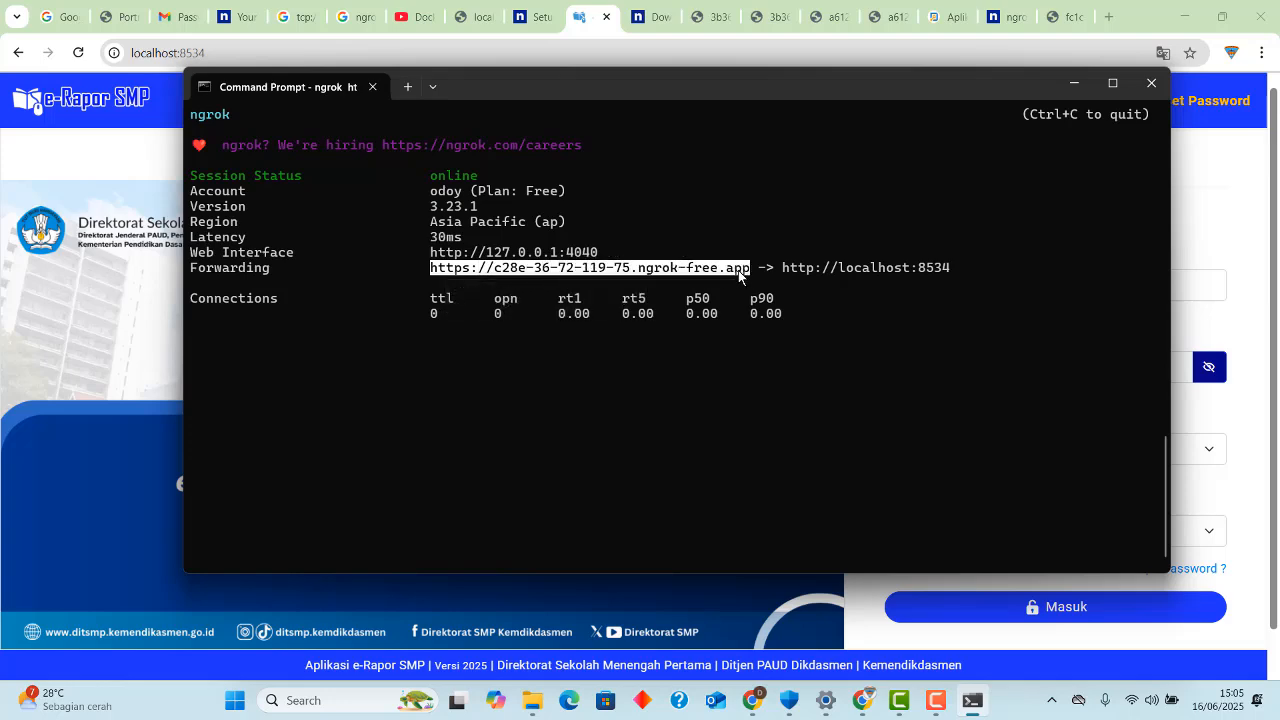
pyautogui.hotkey('ctrl', 'c')
pyautogui.click(1060, 18)
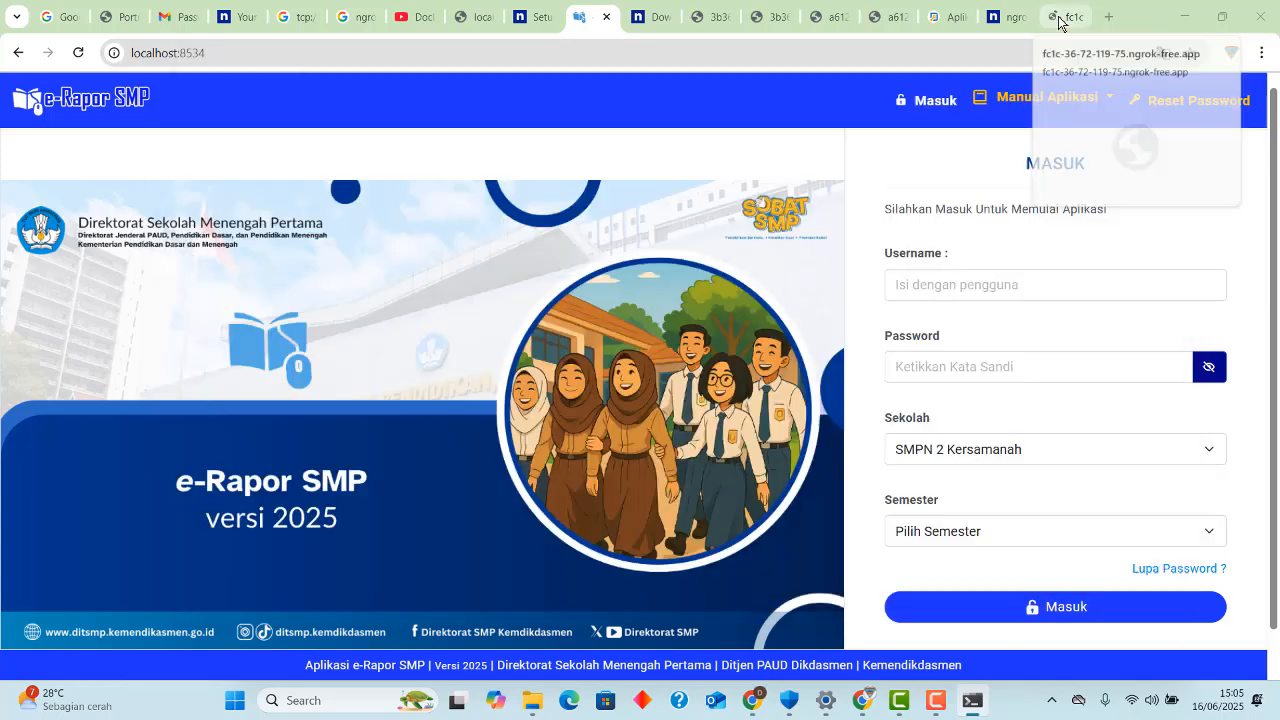
pyautogui.click(1060, 18)
pyautogui.click(388, 54)
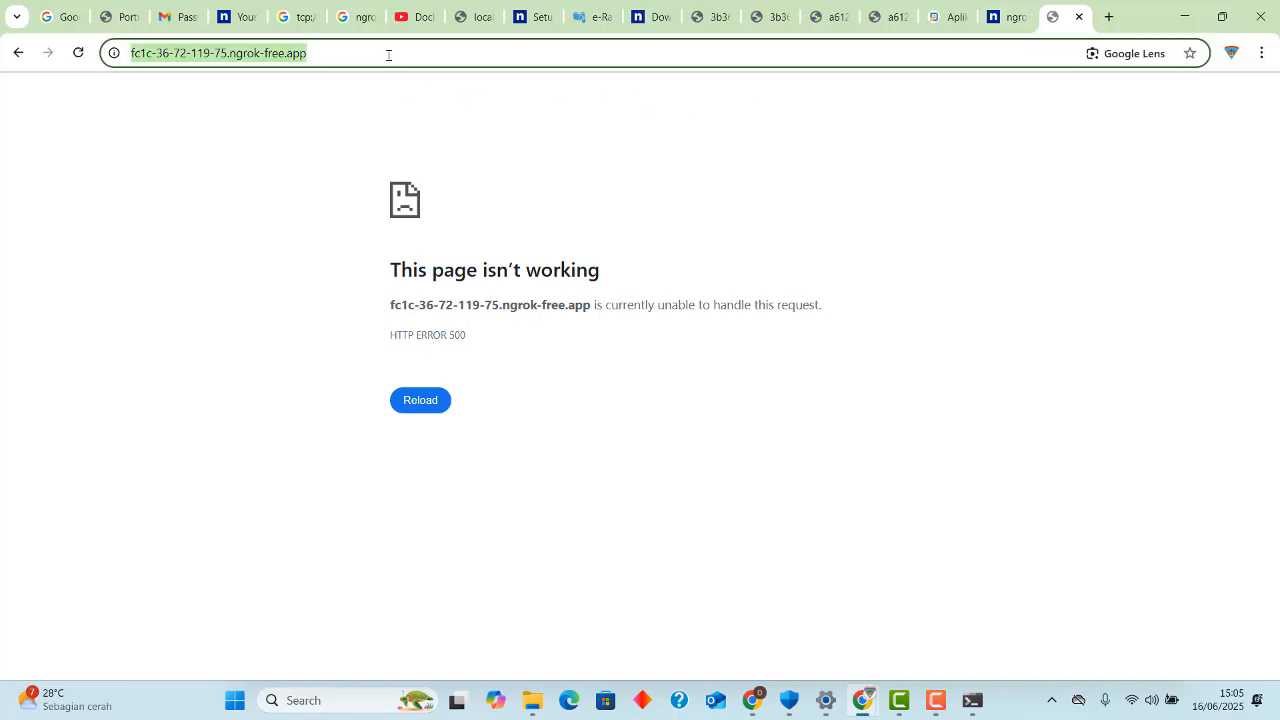
pyautogui.hotkey('ctrl', 'v')
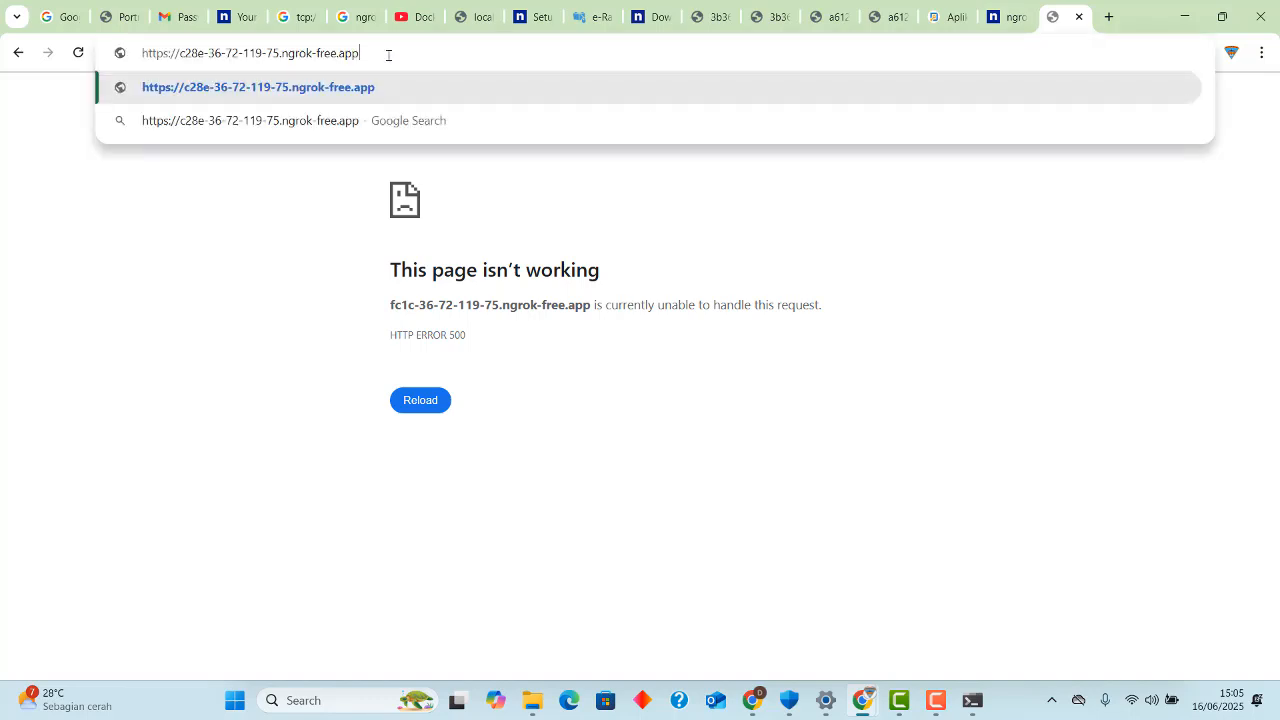
pyautogui.press('Return')
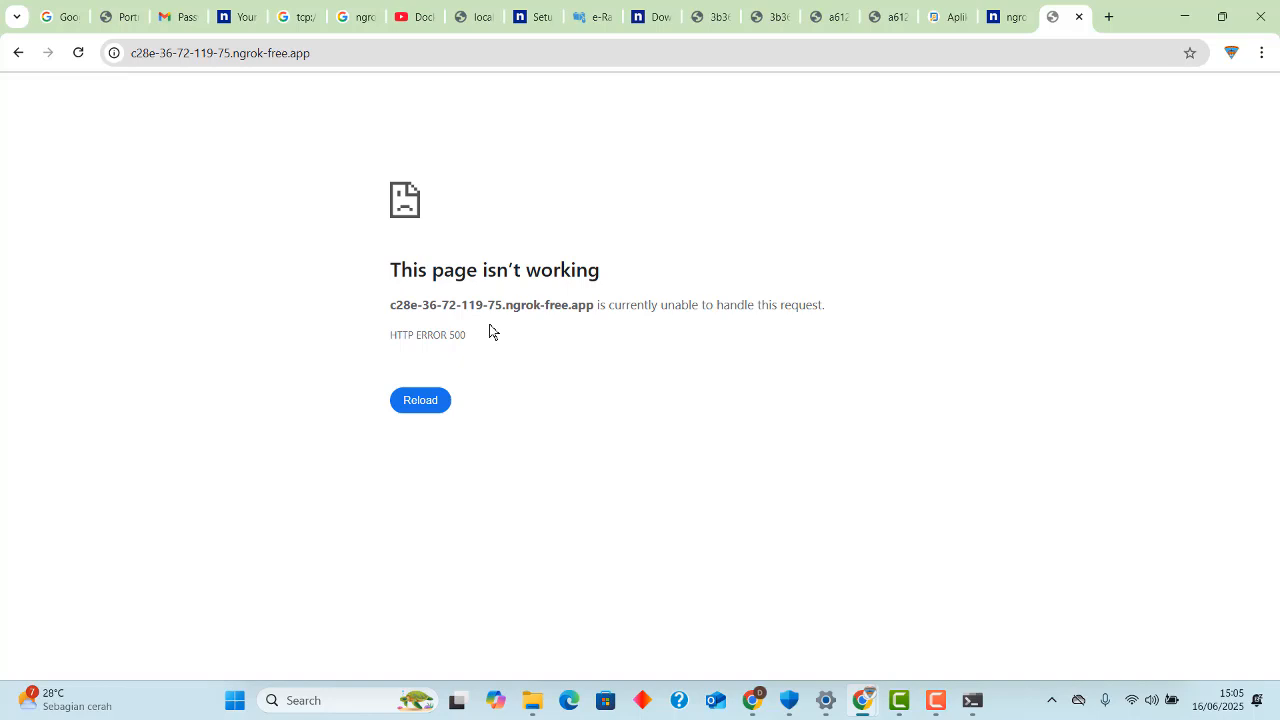
# Switch to File Explorer and browse from drive C: to newappraporsmp2025\wwwroot\app\Config.
pyautogui.moveTo(527, 709)
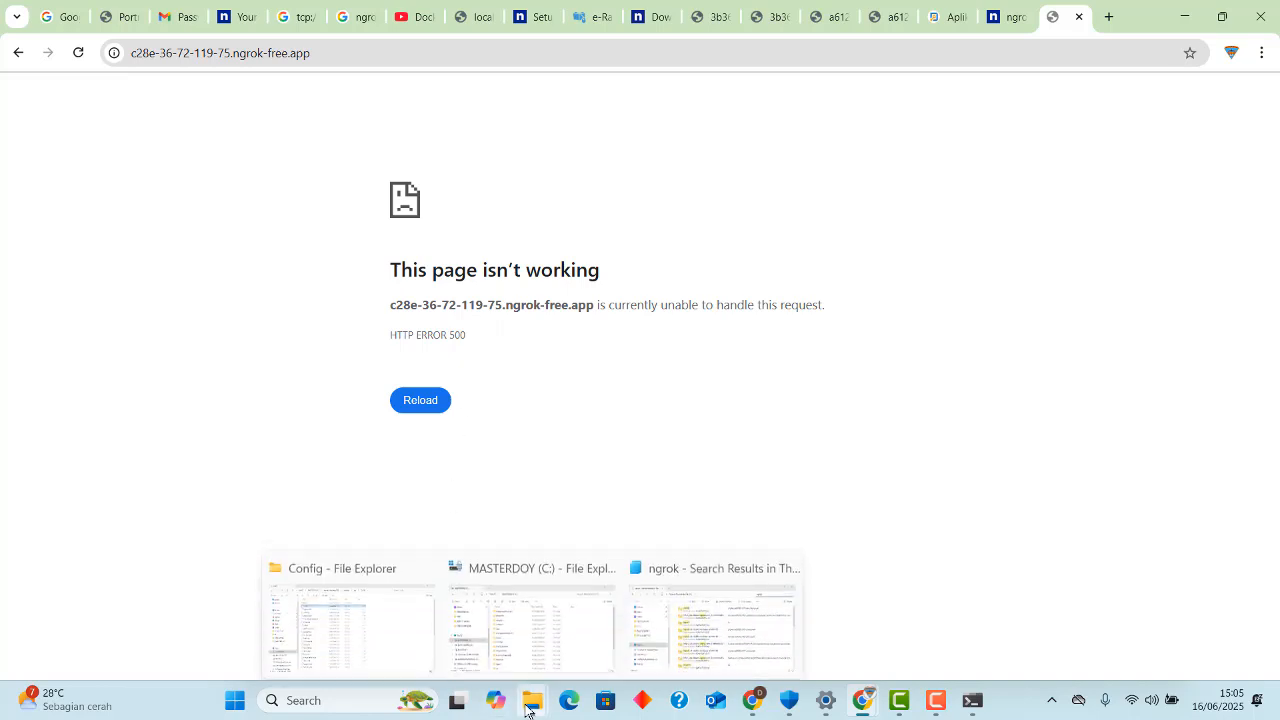
pyautogui.click(381, 638)
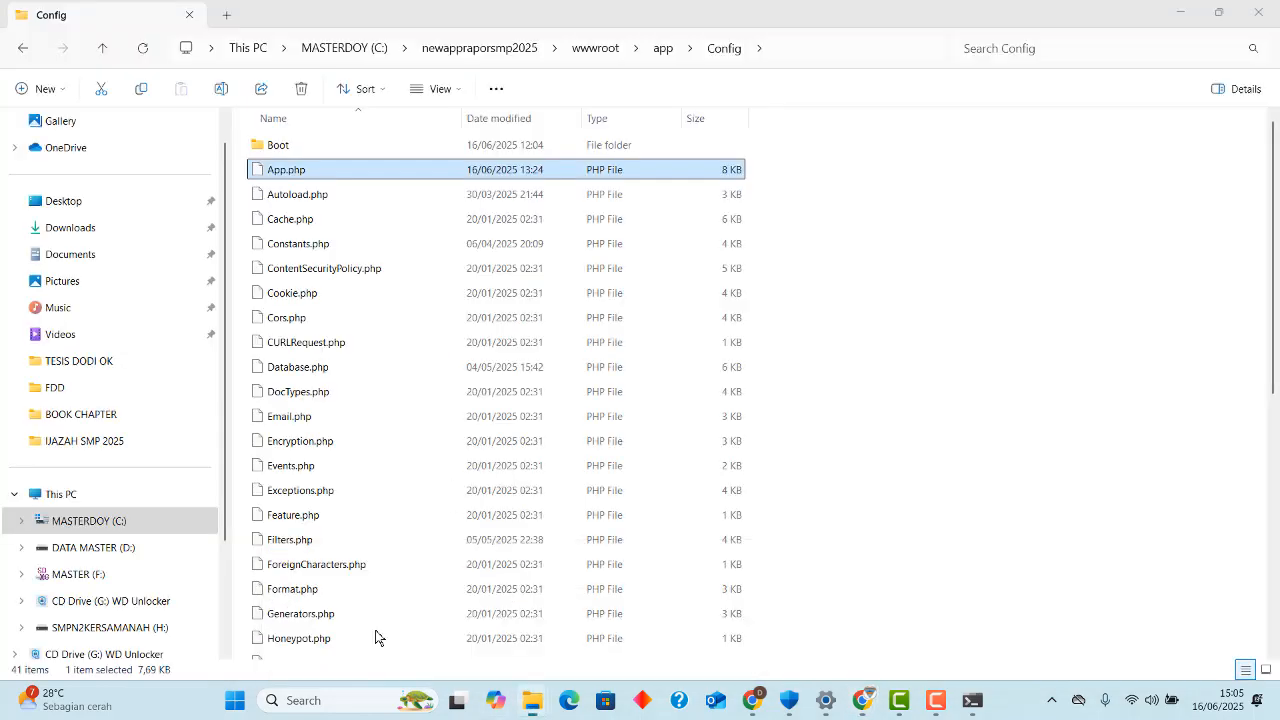
pyautogui.click(356, 52)
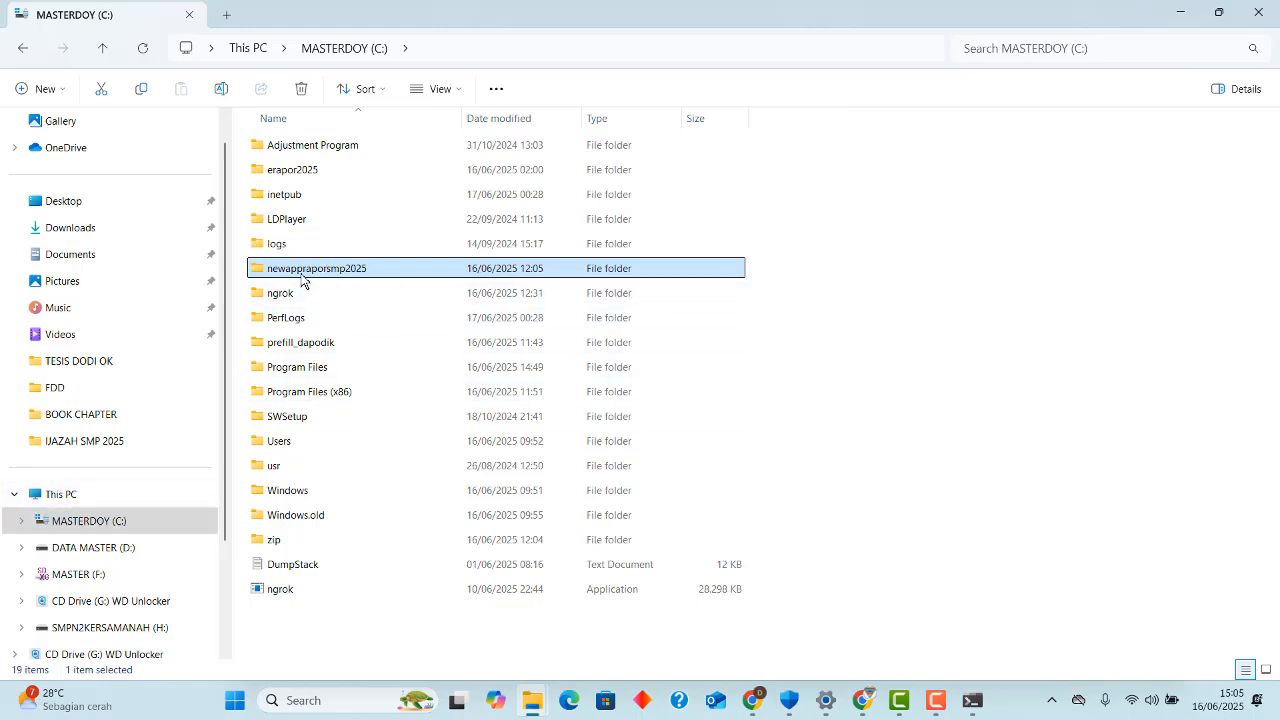
pyautogui.moveTo(311, 281)
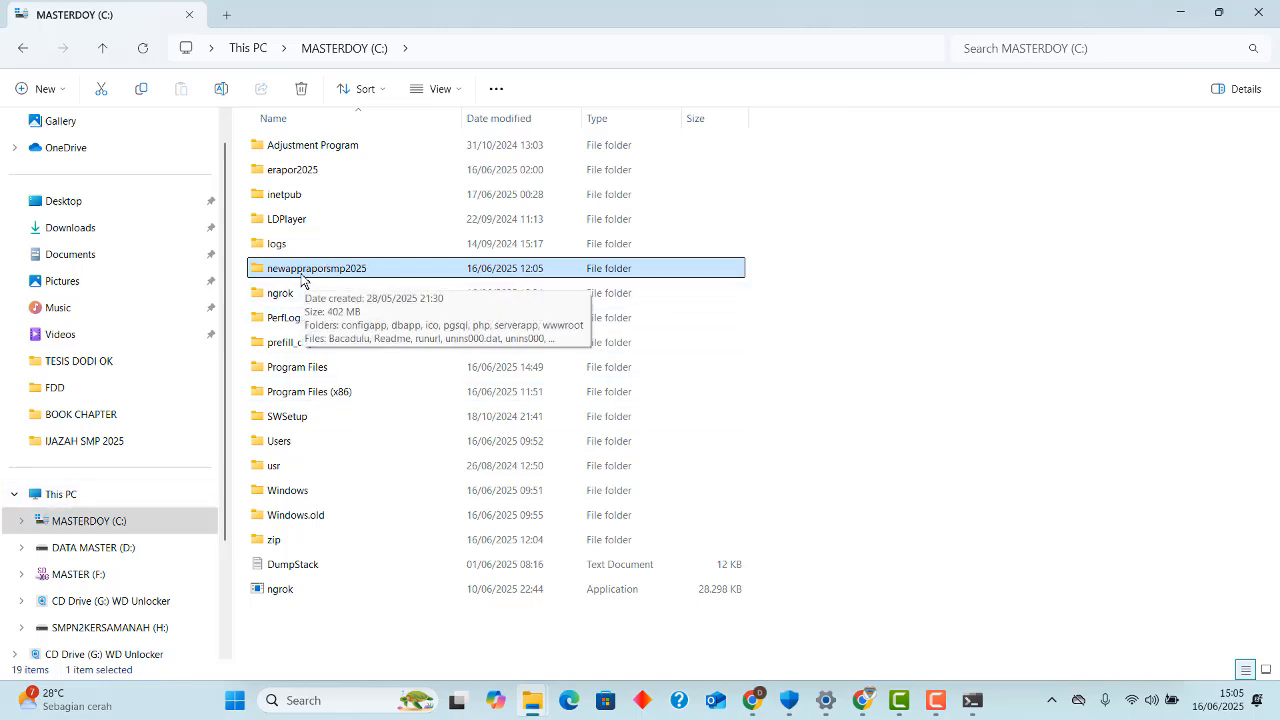
pyautogui.doubleClick(386, 273)
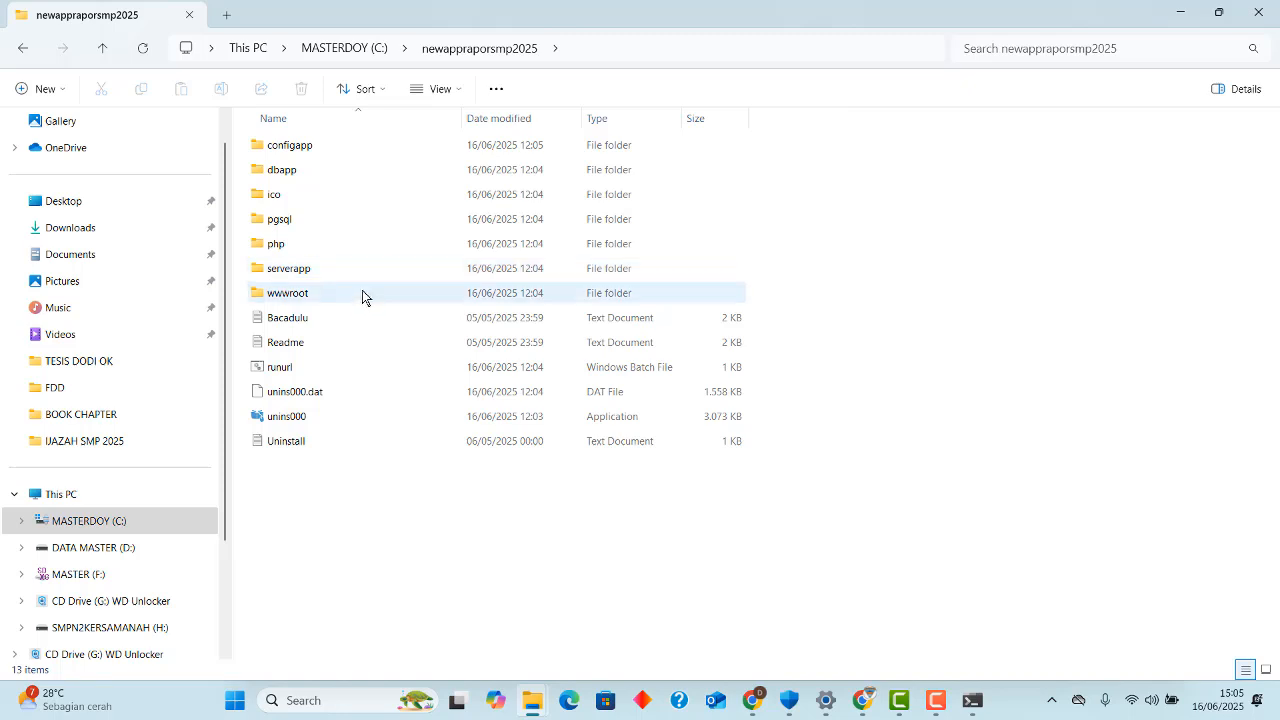
pyautogui.moveTo(292, 306)
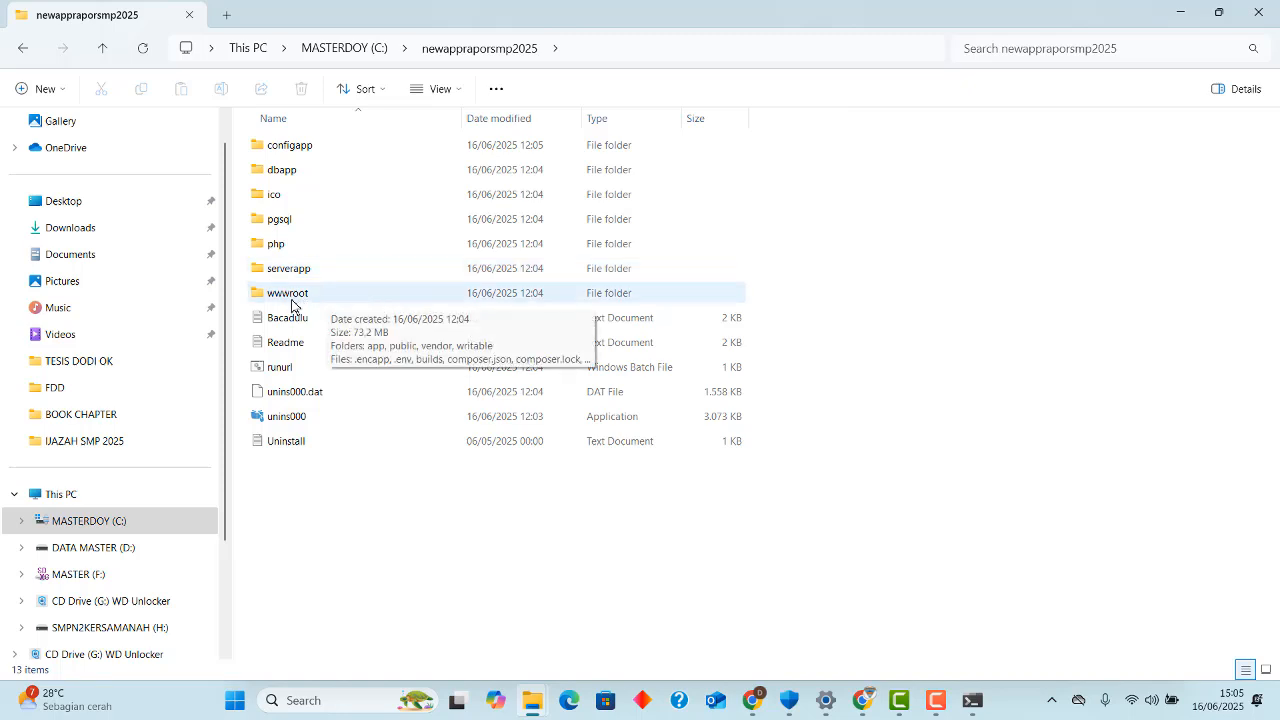
pyautogui.doubleClick(320, 300)
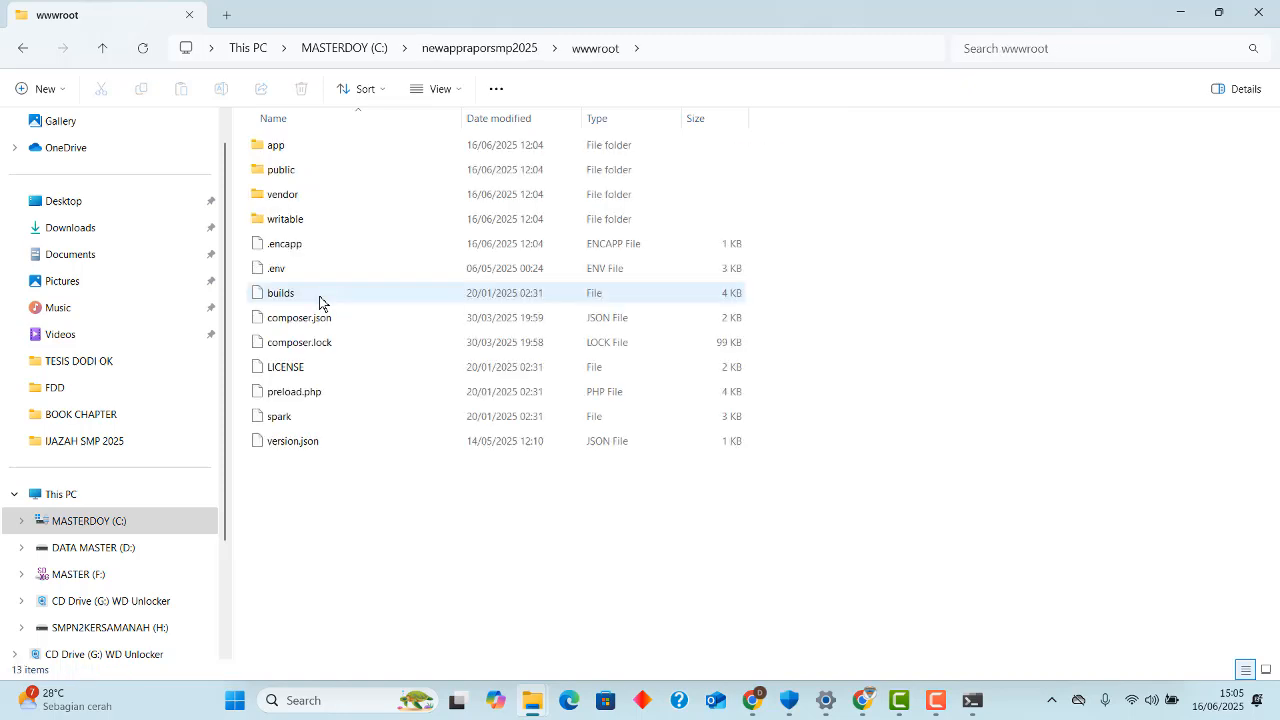
pyautogui.doubleClick(341, 150)
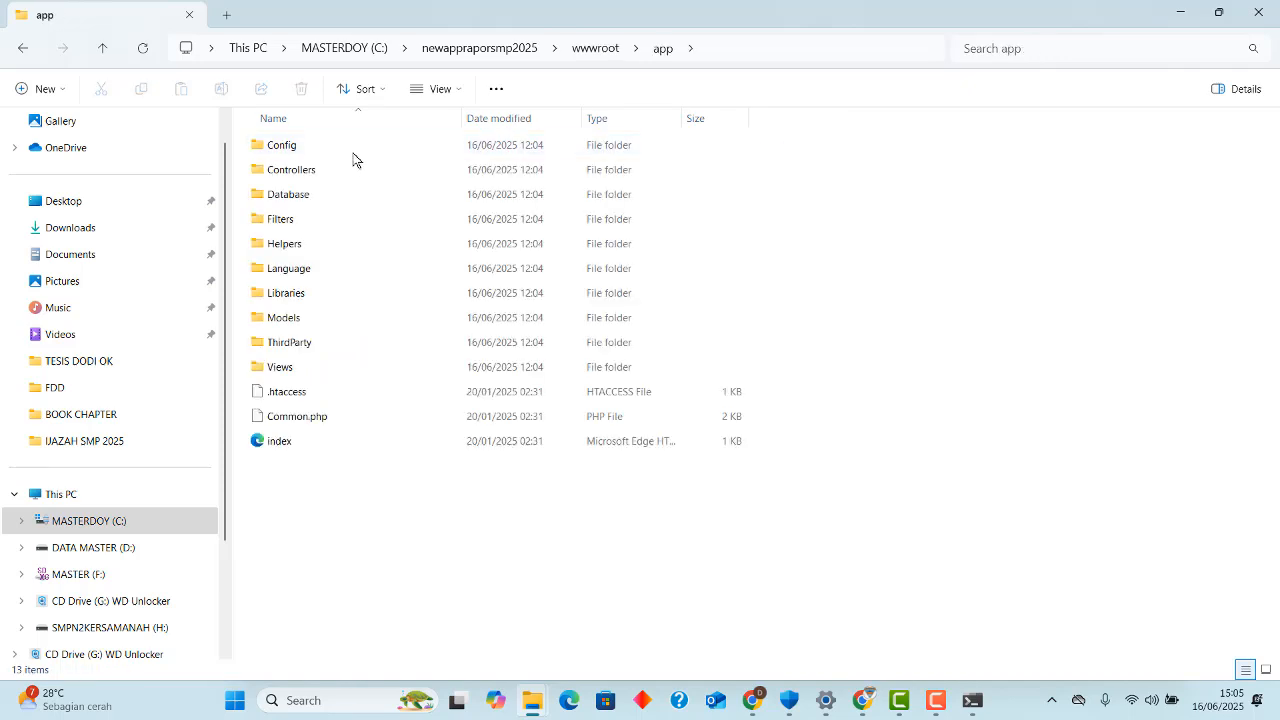
pyautogui.doubleClick(346, 151)
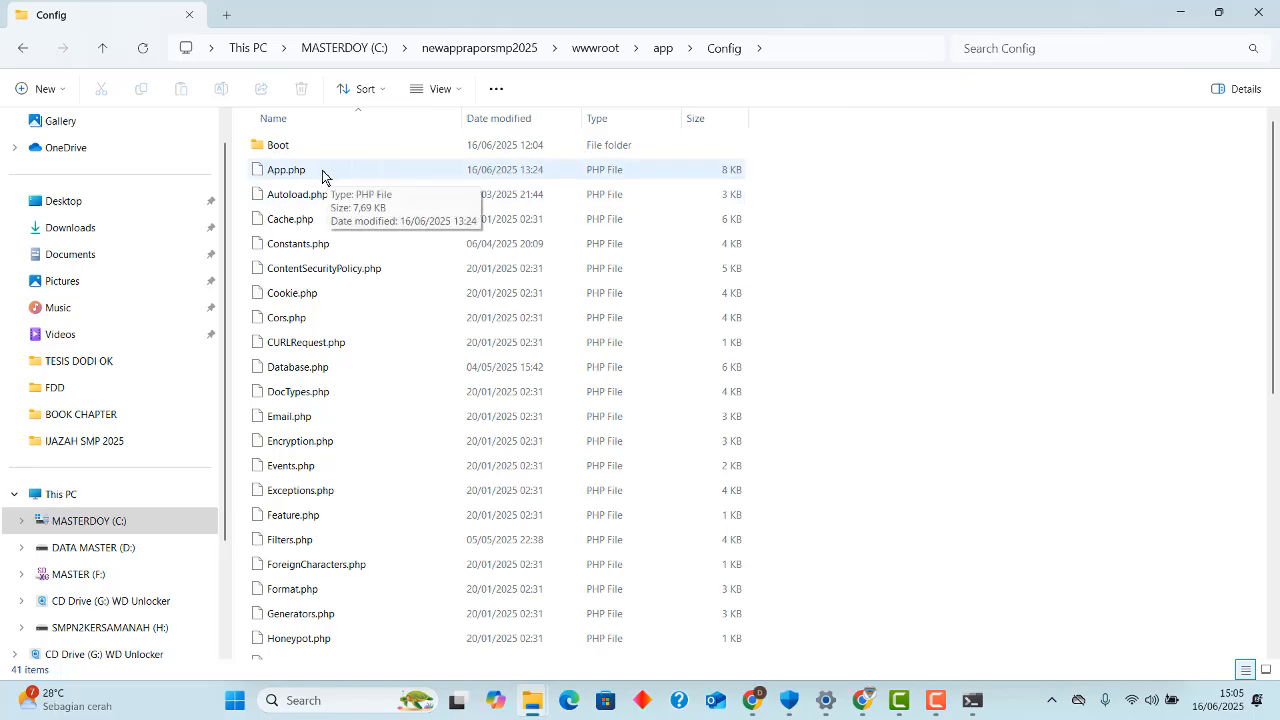
# Open App.php from the Config folder for editing in Notepad.
pyautogui.click(322, 175)
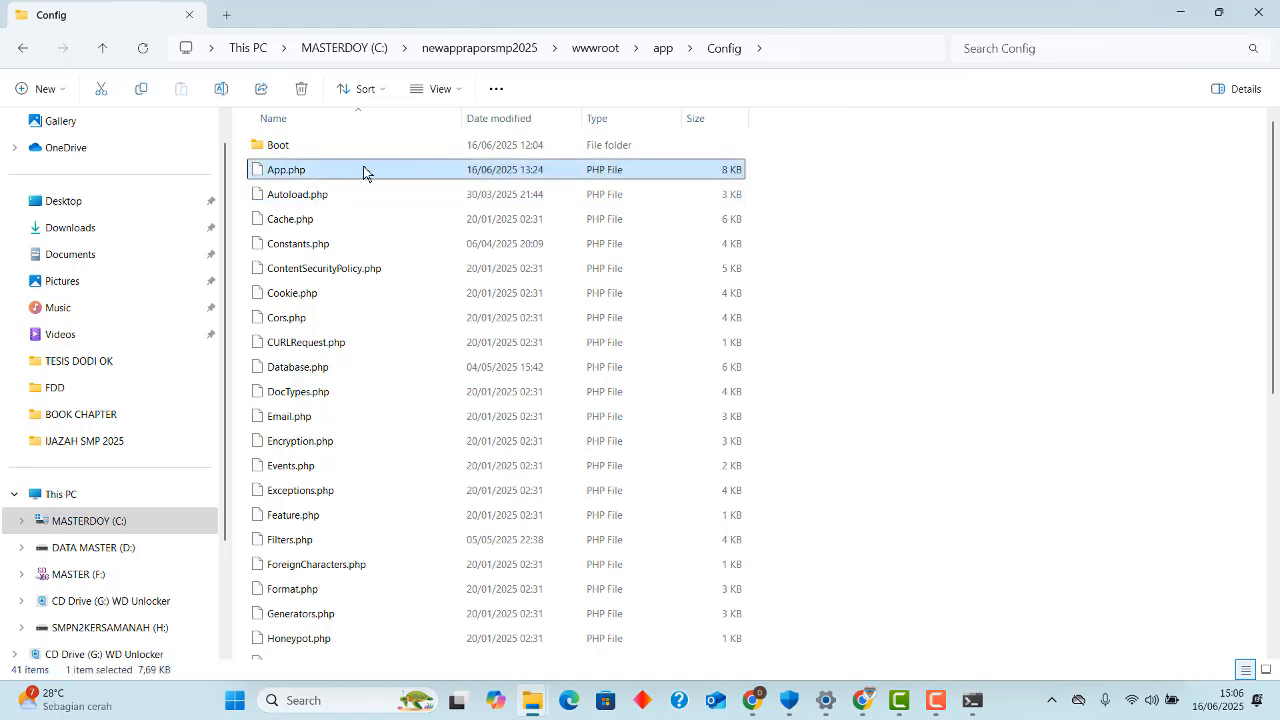
pyautogui.rightClick(363, 172)
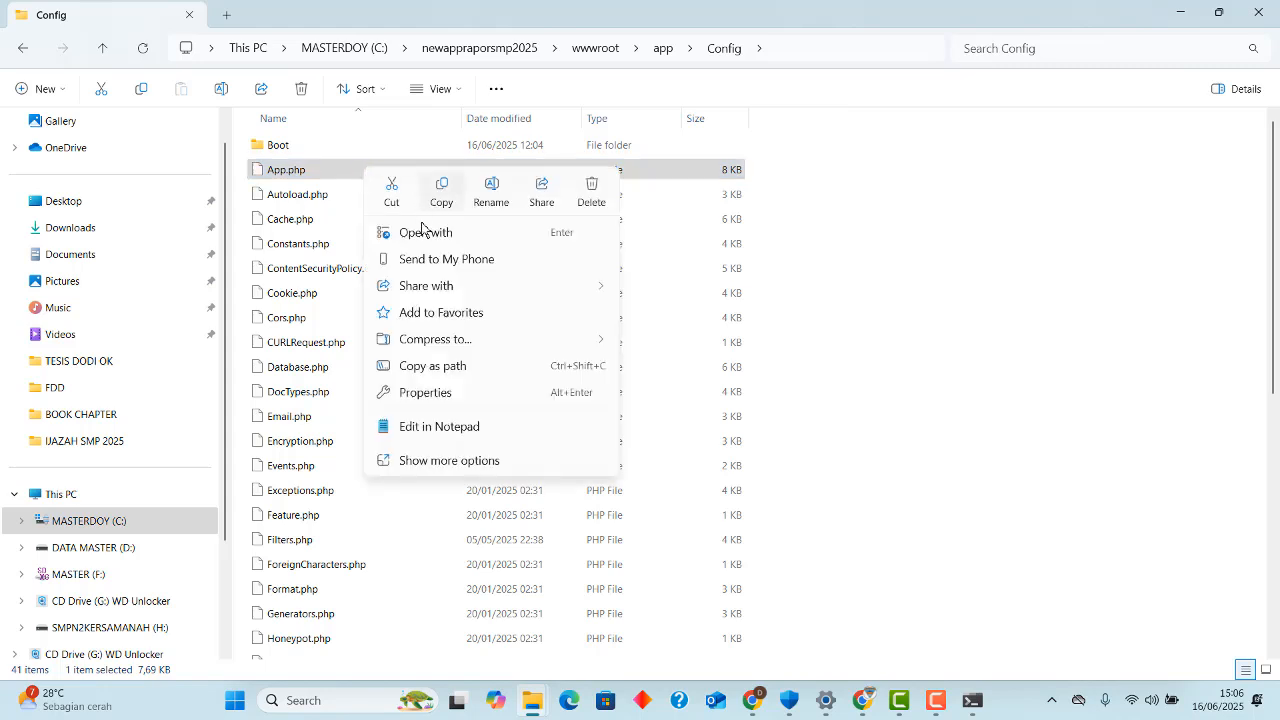
pyautogui.click(465, 425)
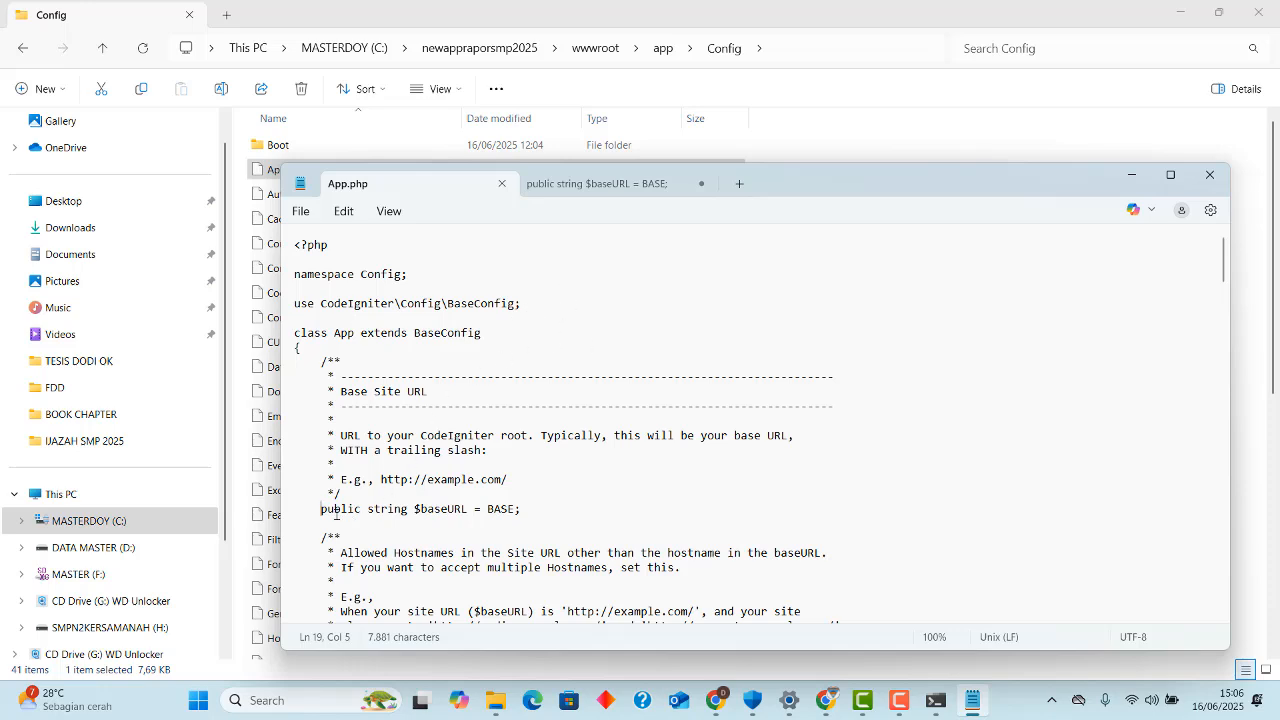
# Comment out the line public string $baseURL = BASE; in App.php by prefixing it with //.
pyautogui.moveTo(321, 509); pyautogui.dragTo(527, 511)
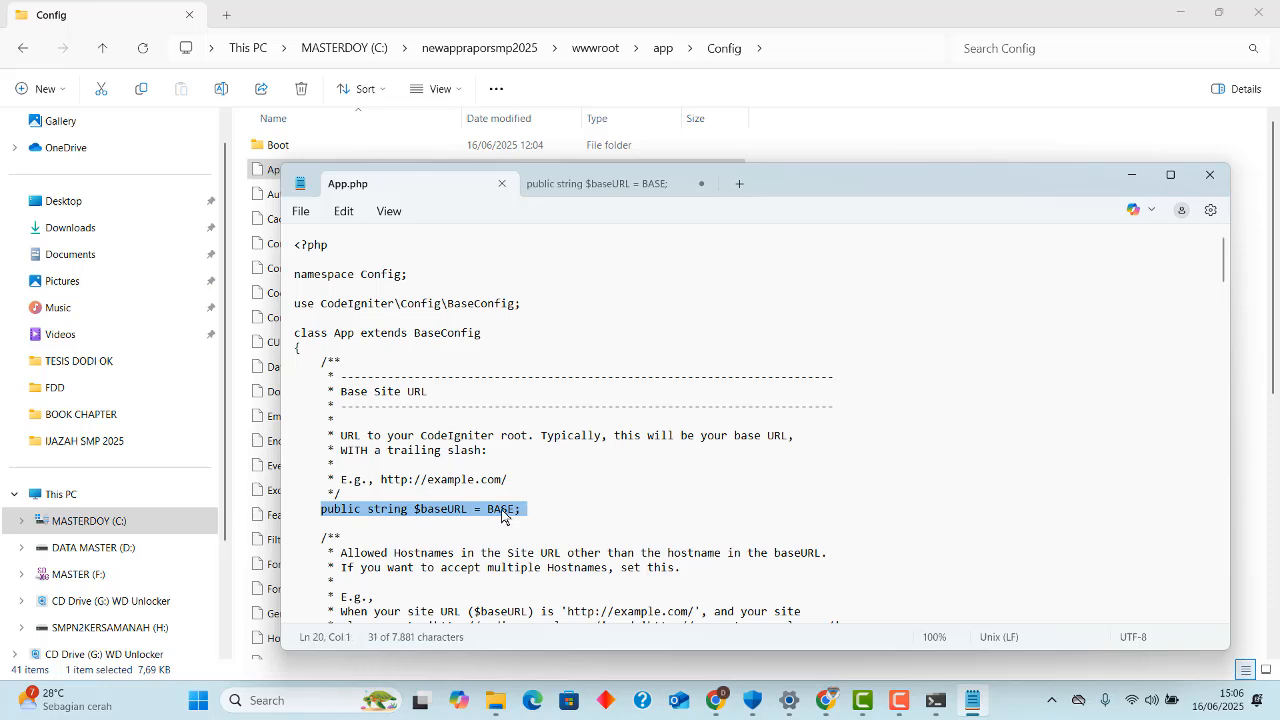
pyautogui.press('Left')
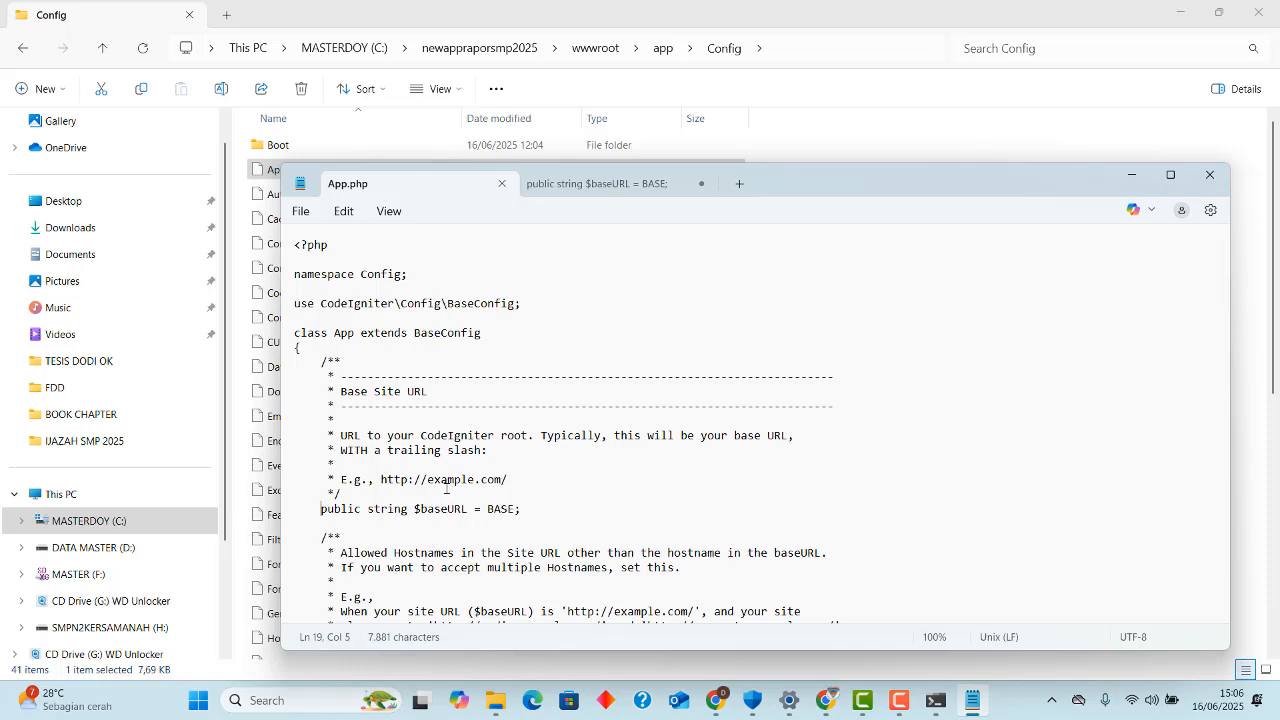
pyautogui.write('//')
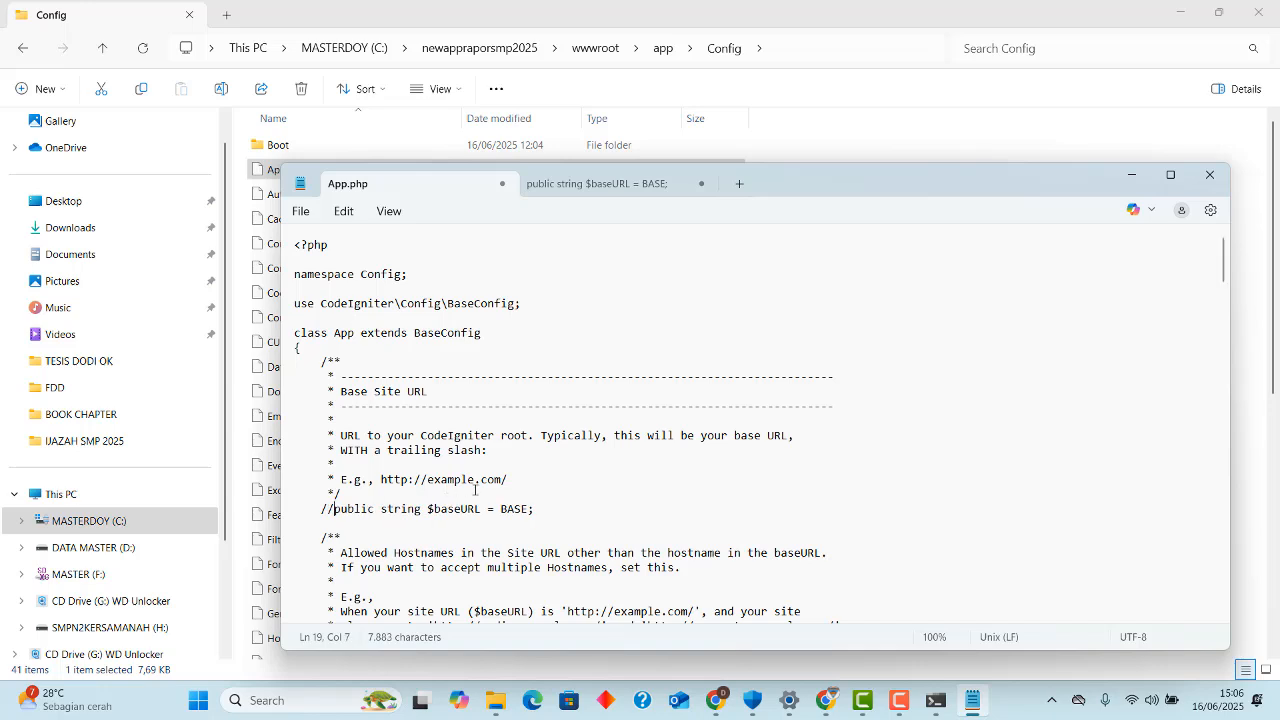
# Add a new line below the commented one containing an uncommented copy of public string $baseURL = BASE;.
pyautogui.click(545, 511)
pyautogui.press('Return')
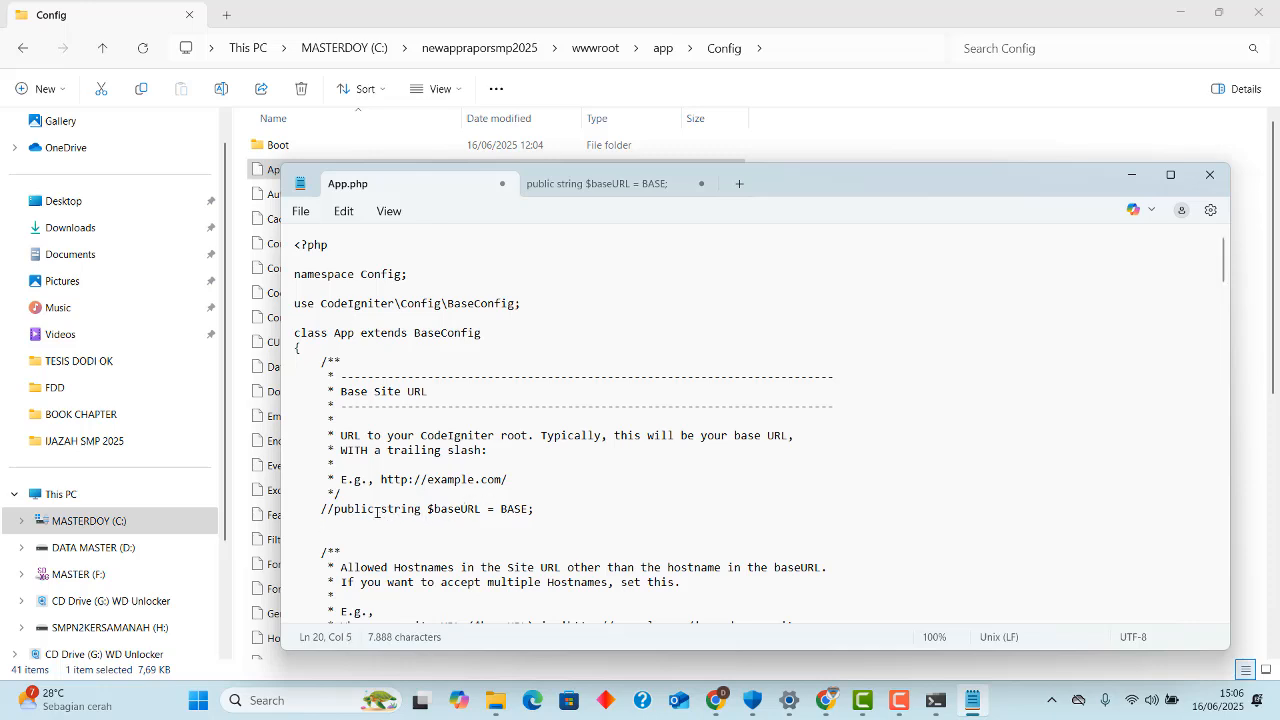
pyautogui.moveTo(334, 513); pyautogui.dragTo(483, 512)
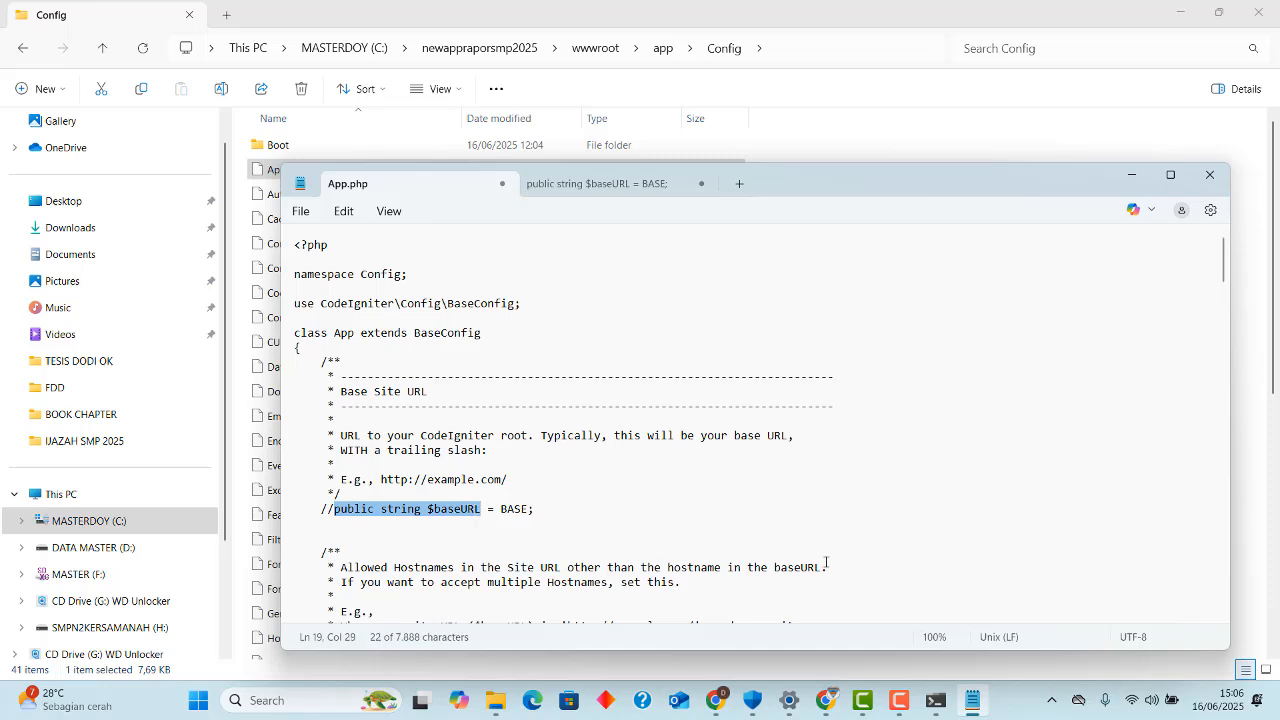
pyautogui.click(516, 512)
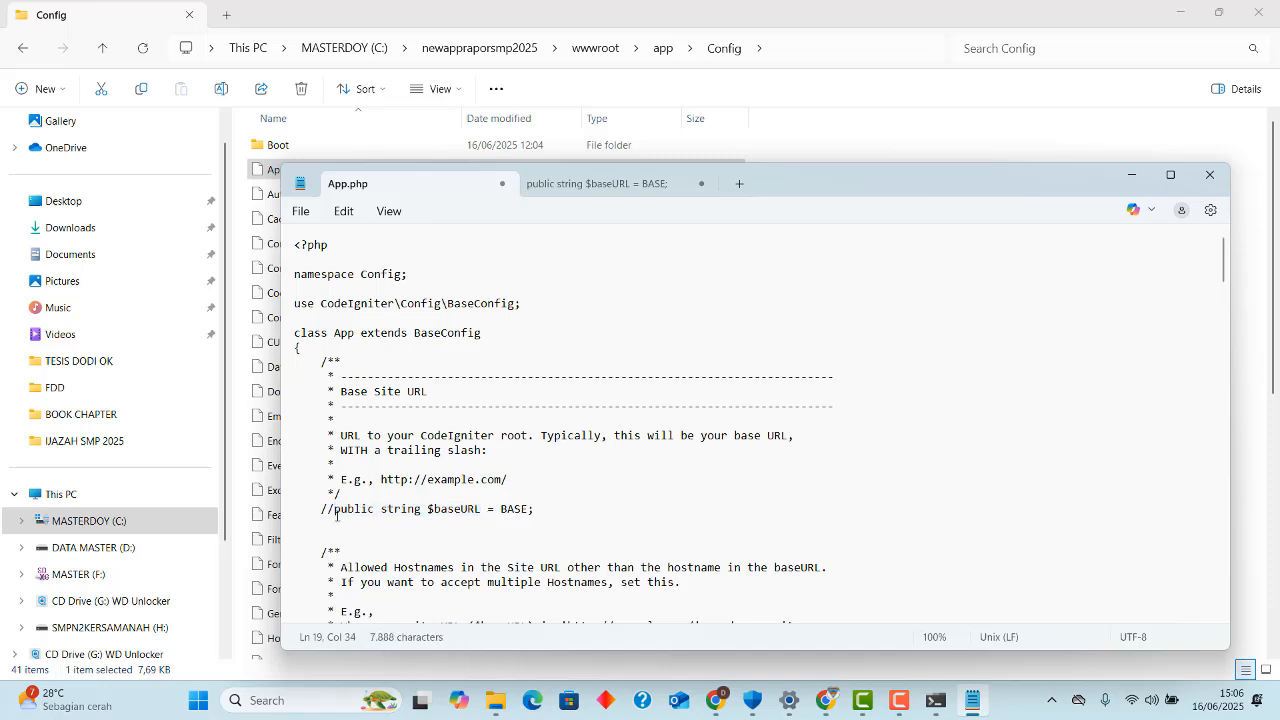
pyautogui.moveTo(336, 515); pyautogui.dragTo(537, 511)
pyautogui.hotkey('ctrl', 'c')
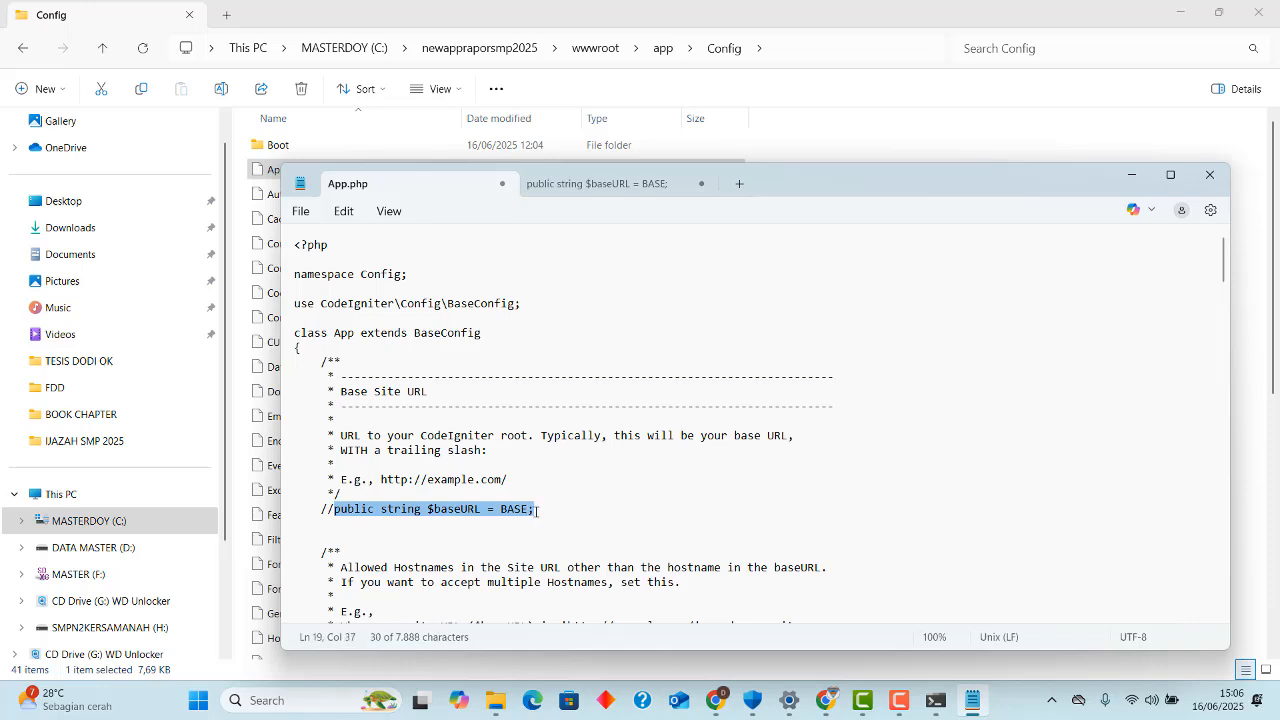
pyautogui.click(382, 530)
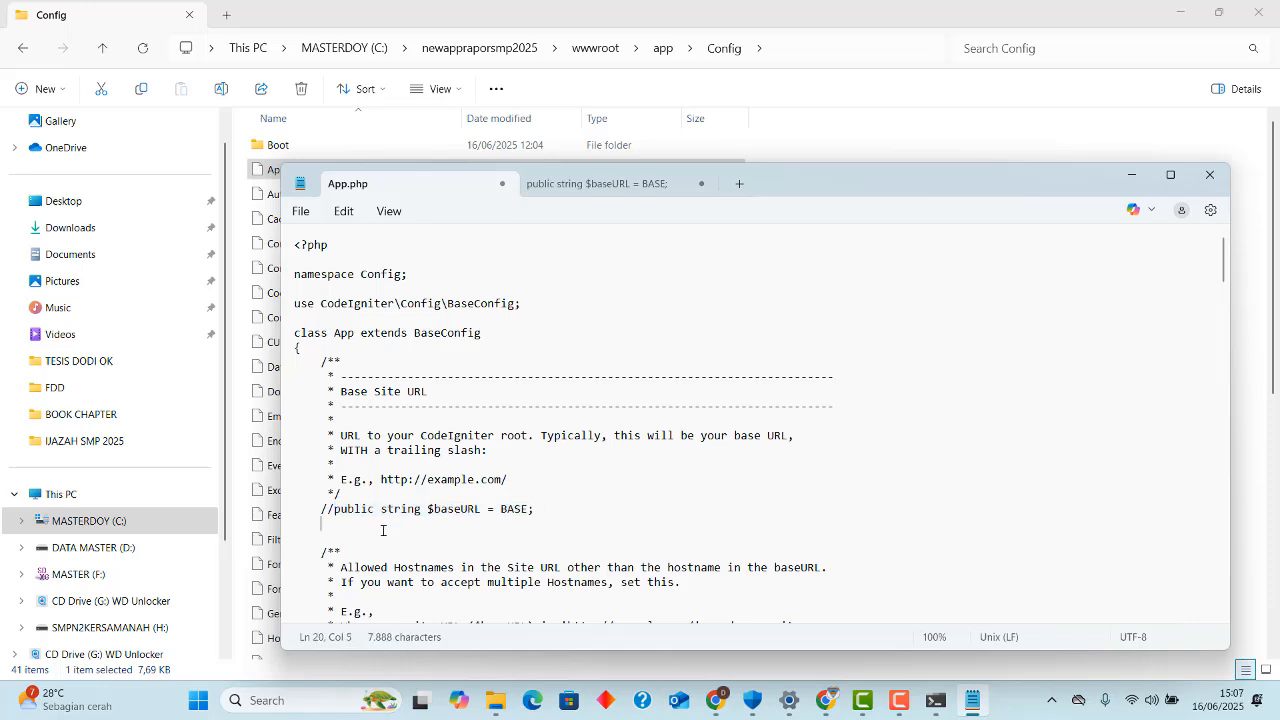
pyautogui.hotkey('ctrl', 'v')
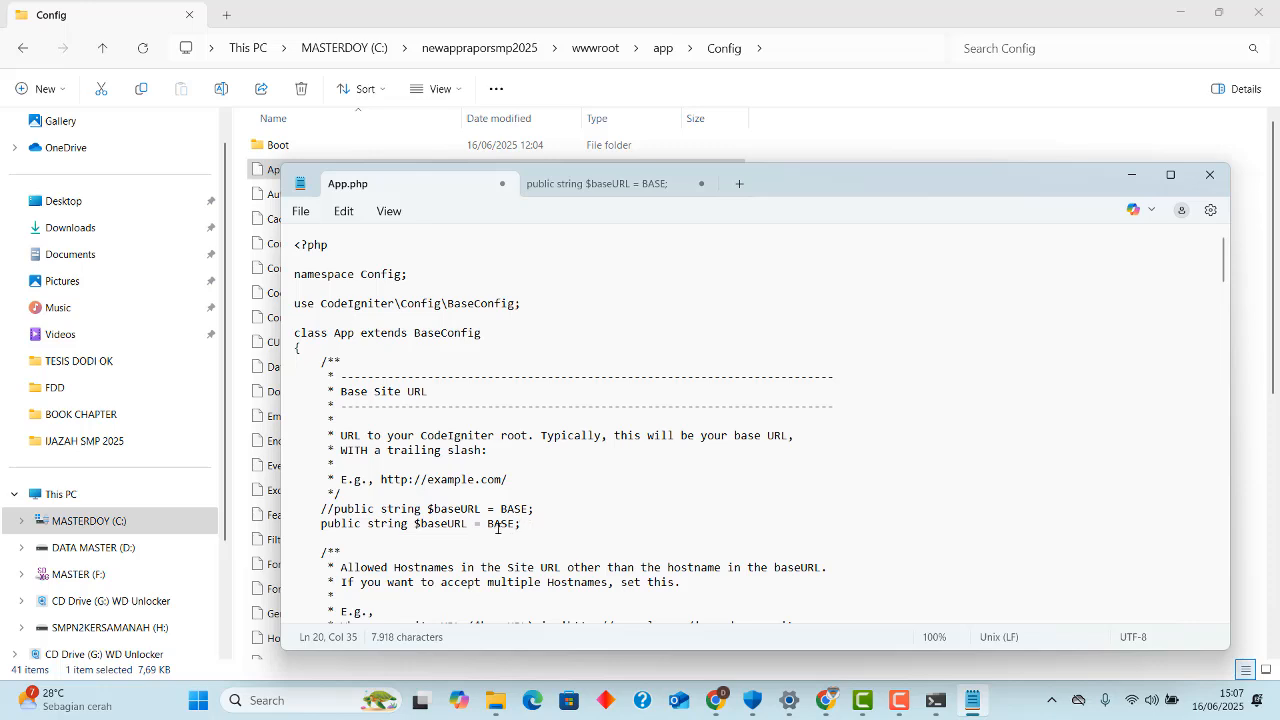
pyautogui.moveTo(489, 527); pyautogui.dragTo(517, 525)
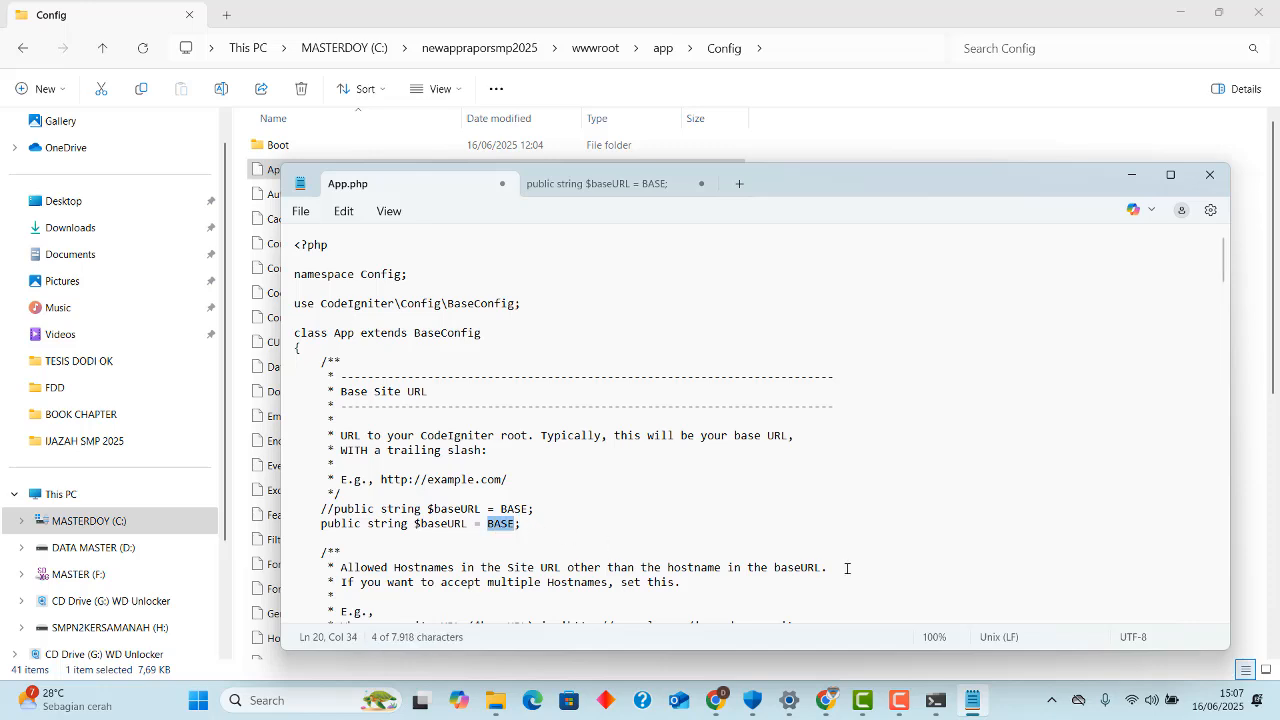
pyautogui.write('"')
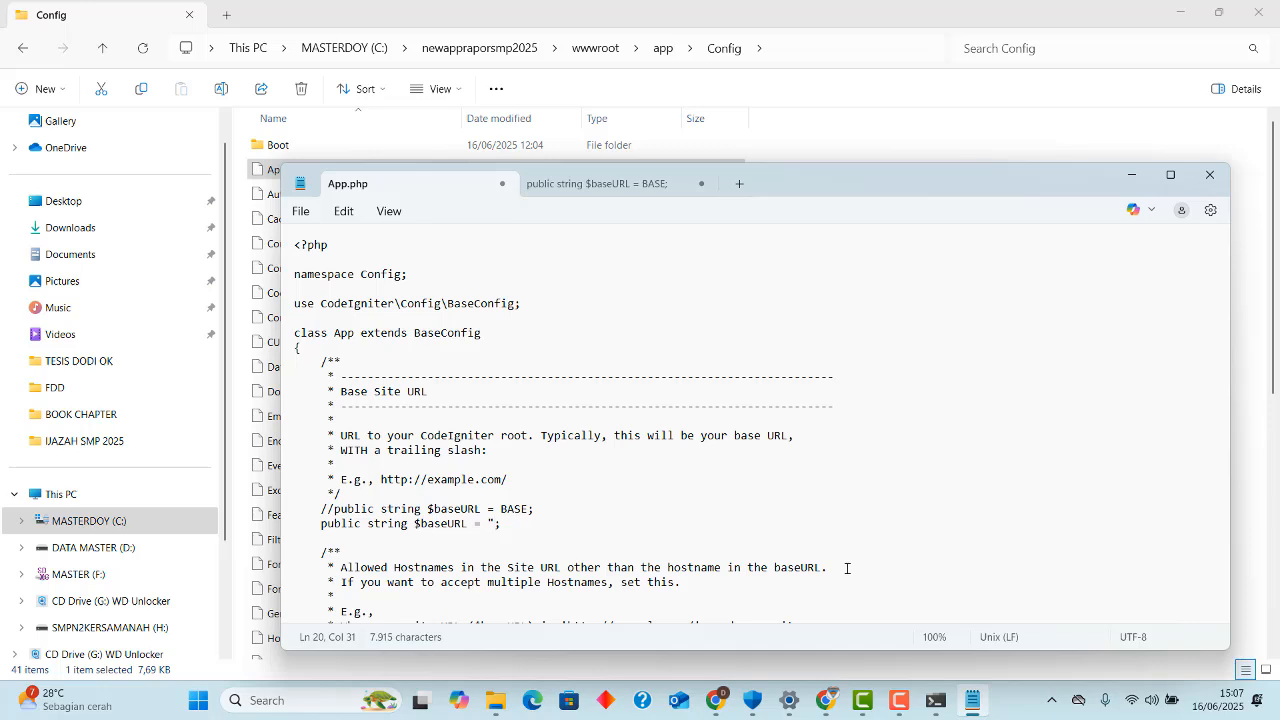
pyautogui.click(935, 700)
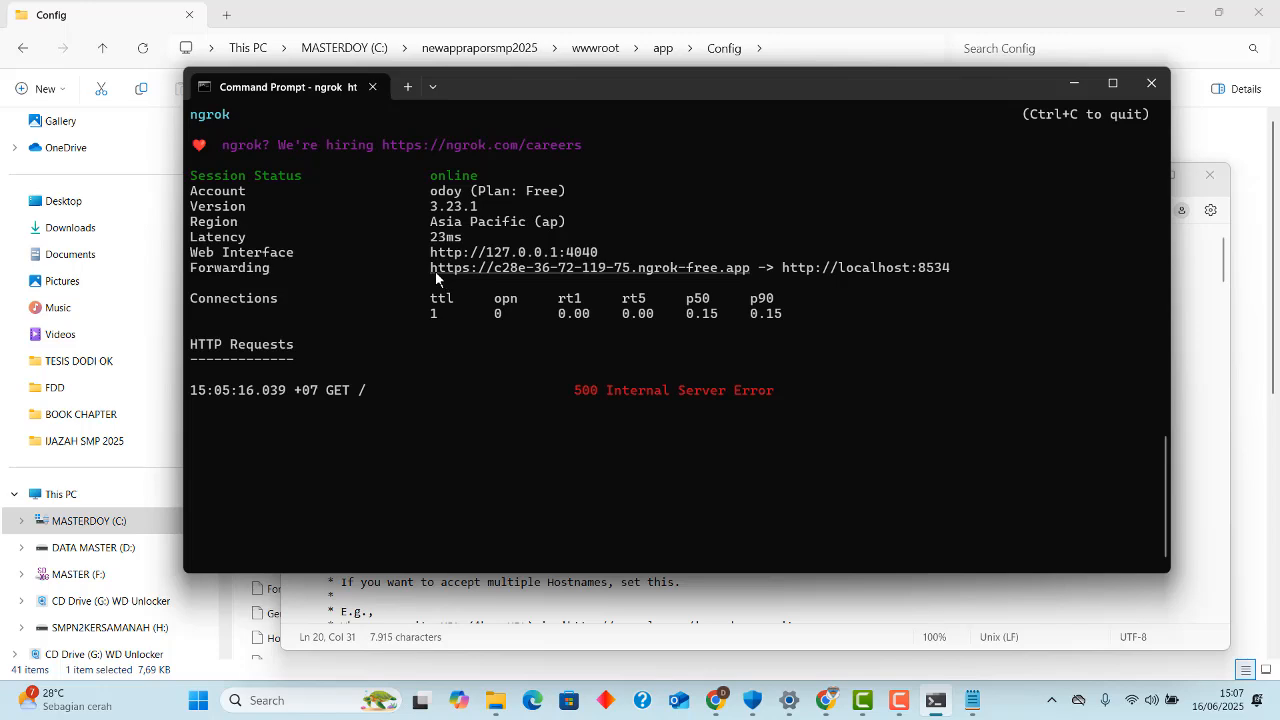
pyautogui.moveTo(434, 276); pyautogui.dragTo(705, 268)
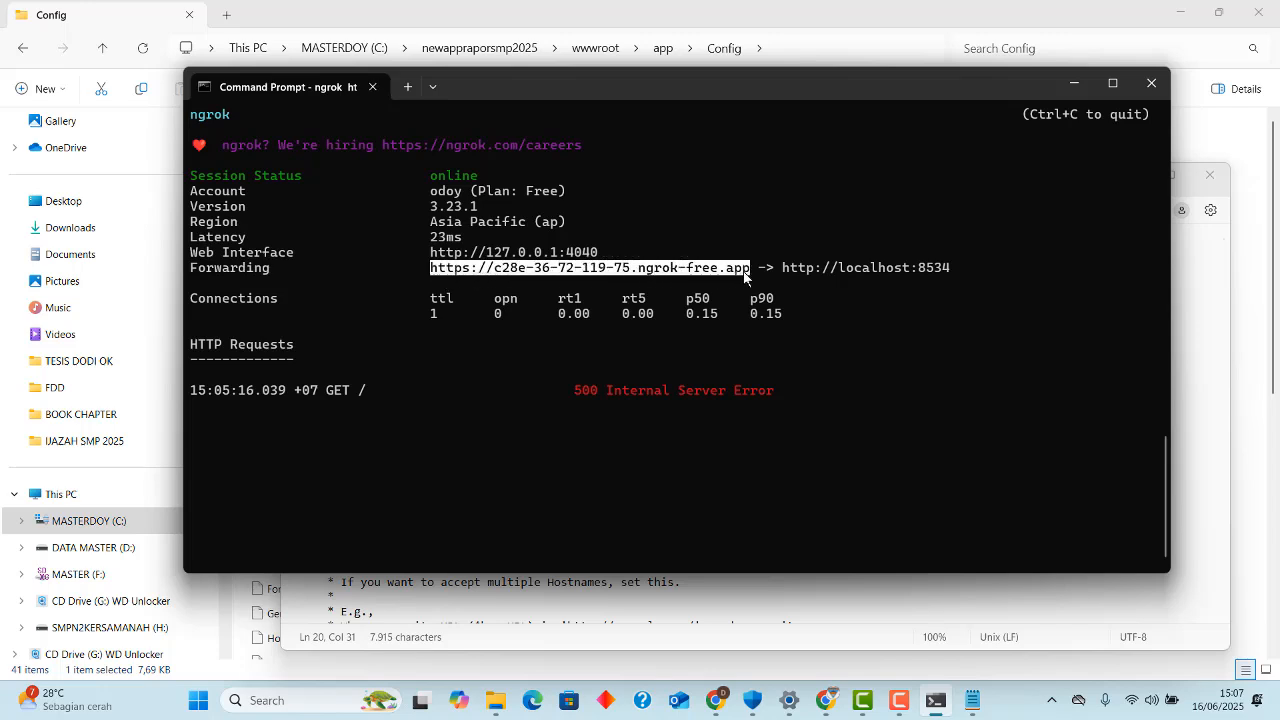
pyautogui.hotkey('ctrl', 'c')
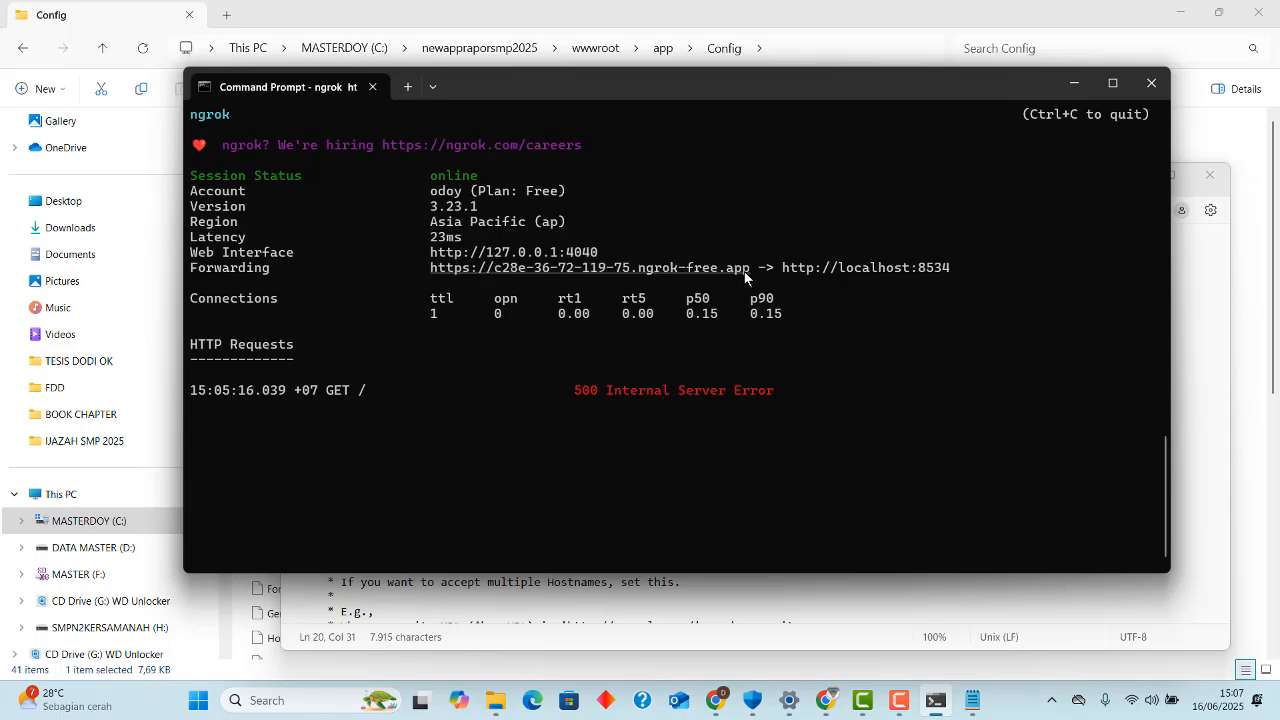
pyautogui.click(1070, 84)
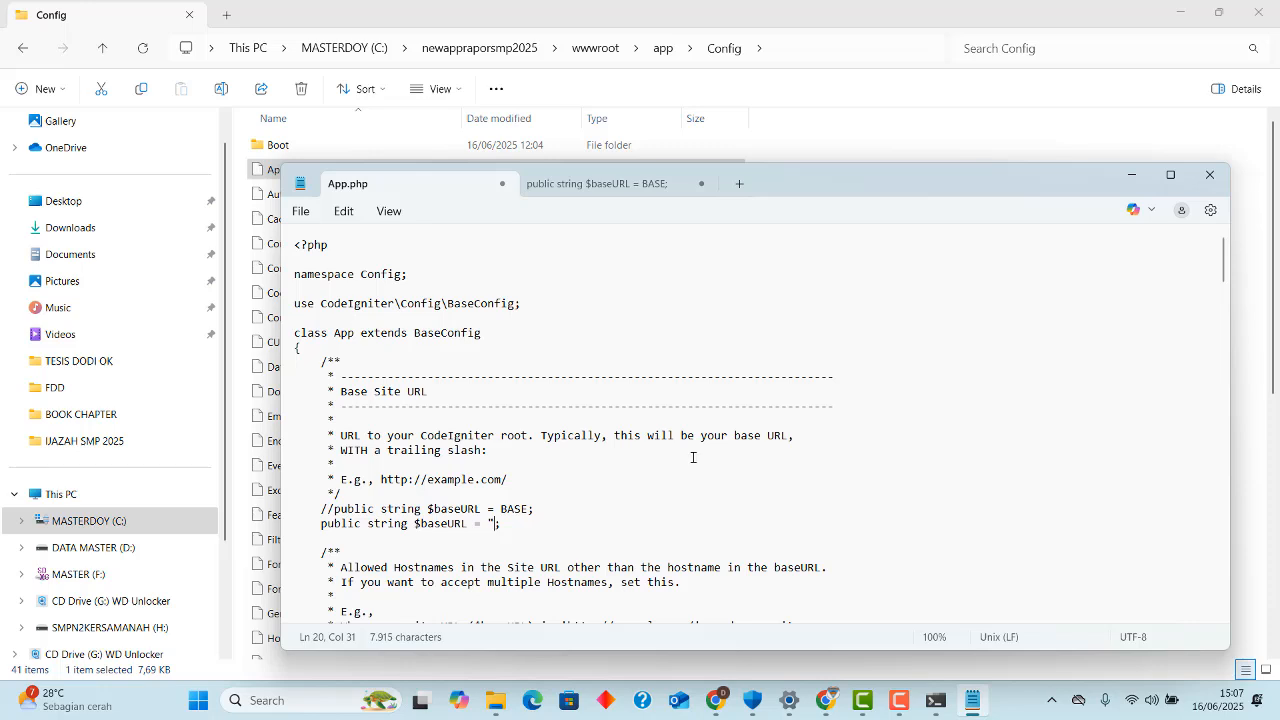
pyautogui.hotkey('ctrl', 'v')
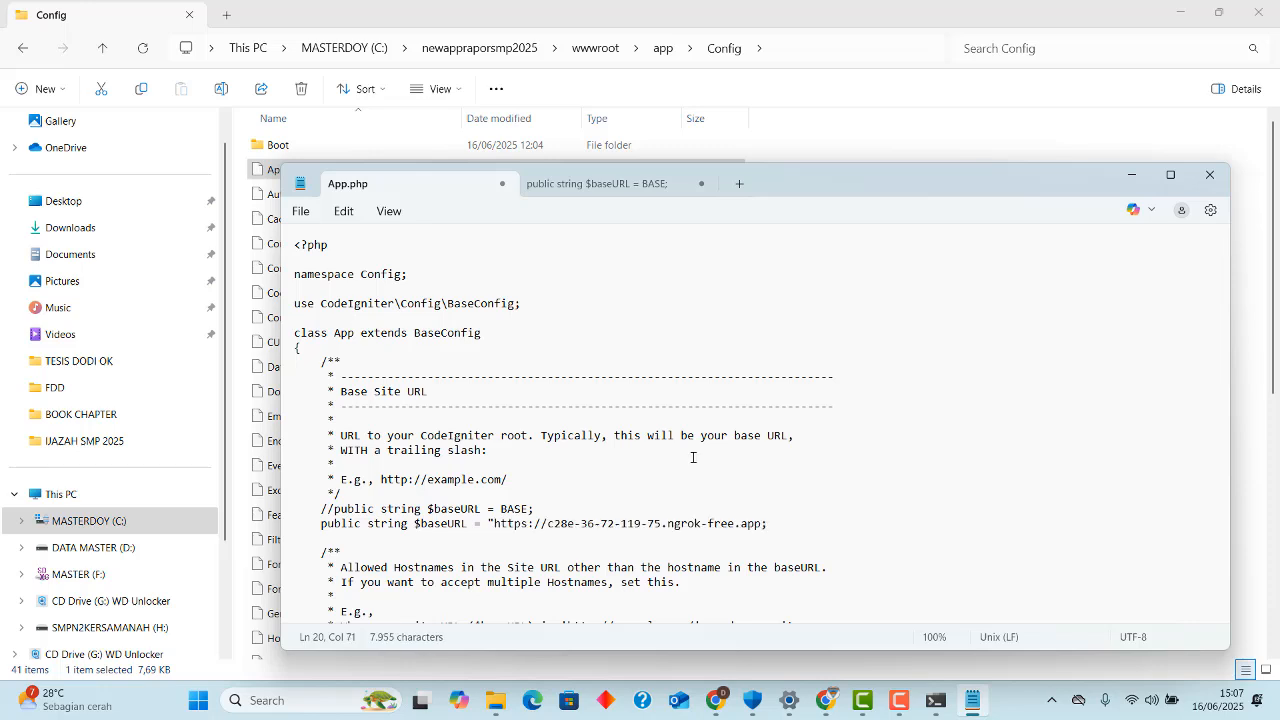
pyautogui.write('"')
pyautogui.hotkey('ctrl', 's')
# Switch to Chrome and load c28e-36-72-119-75.ngrok-free.app again in its open tab.
pyautogui.click(825, 700)
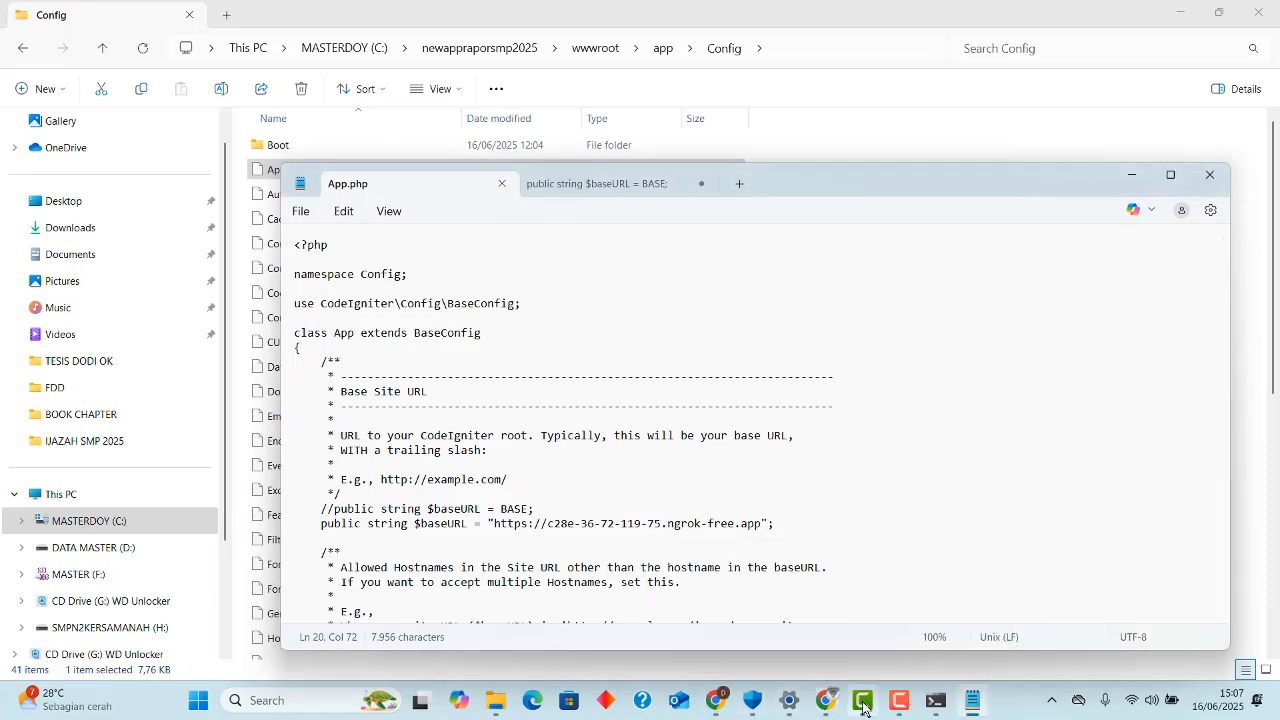
pyautogui.moveTo(897, 708)
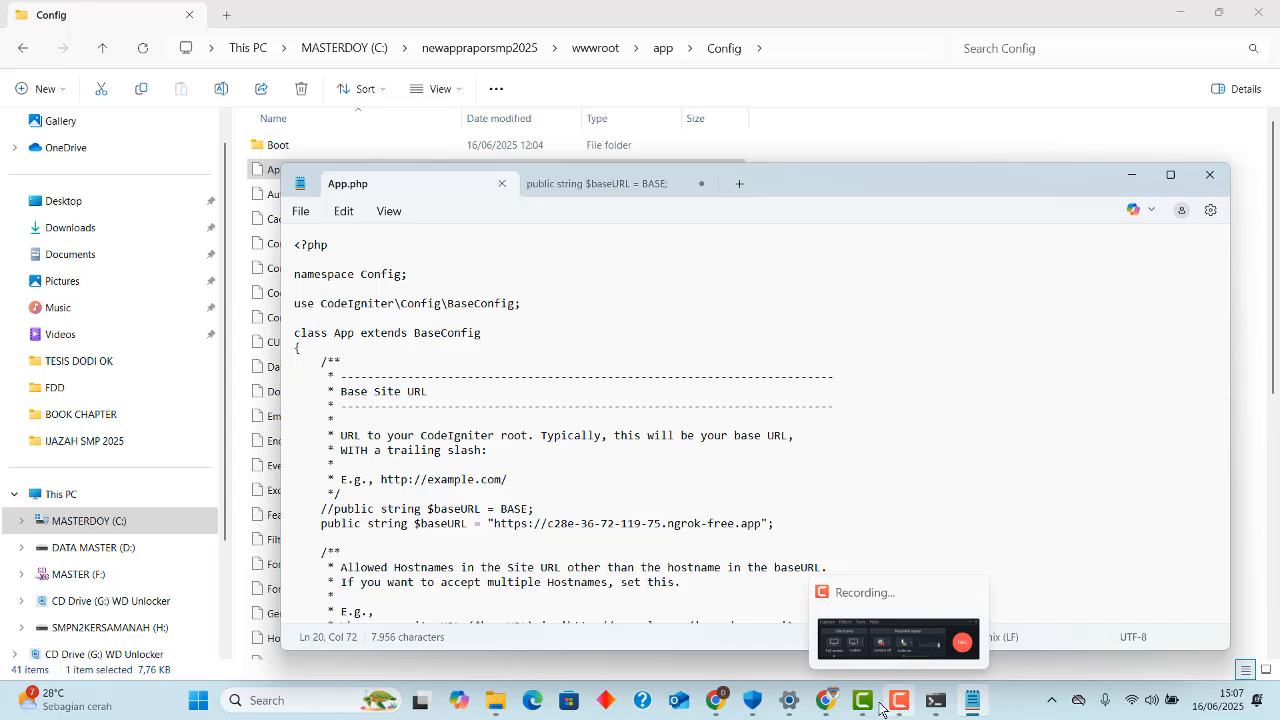
pyautogui.moveTo(827, 708)
pyautogui.click(874, 651)
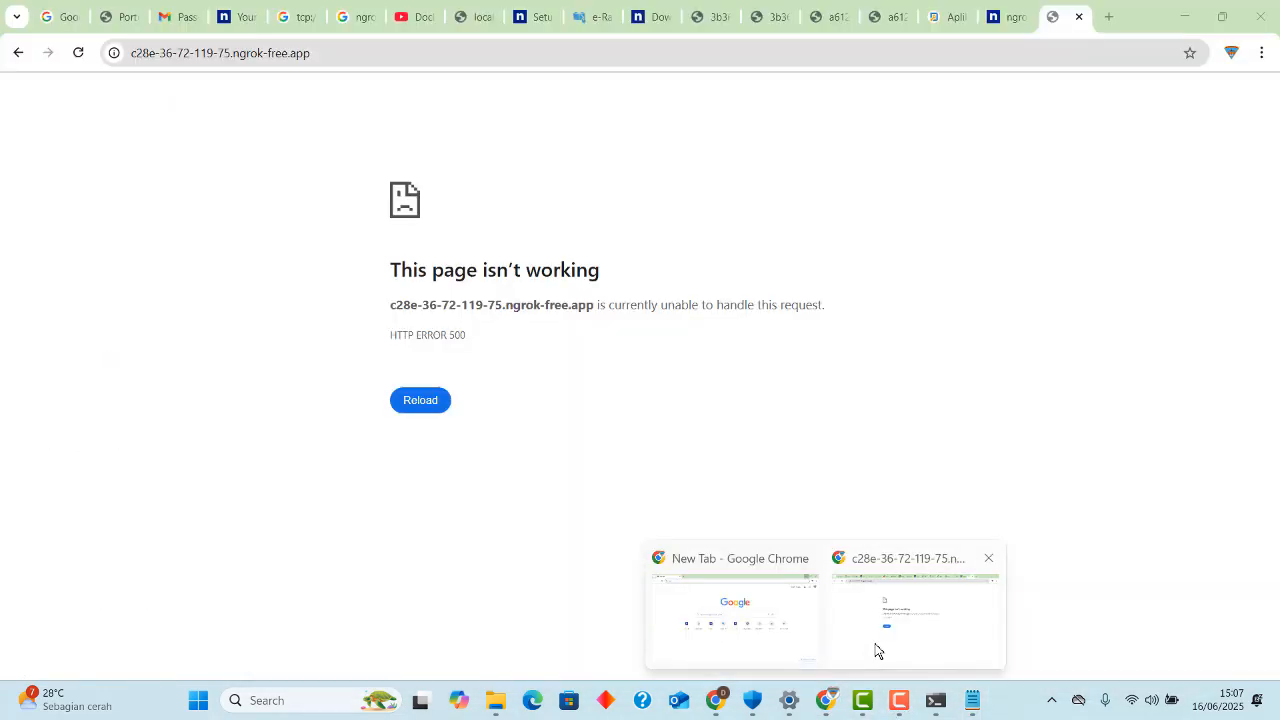
pyautogui.click(349, 52)
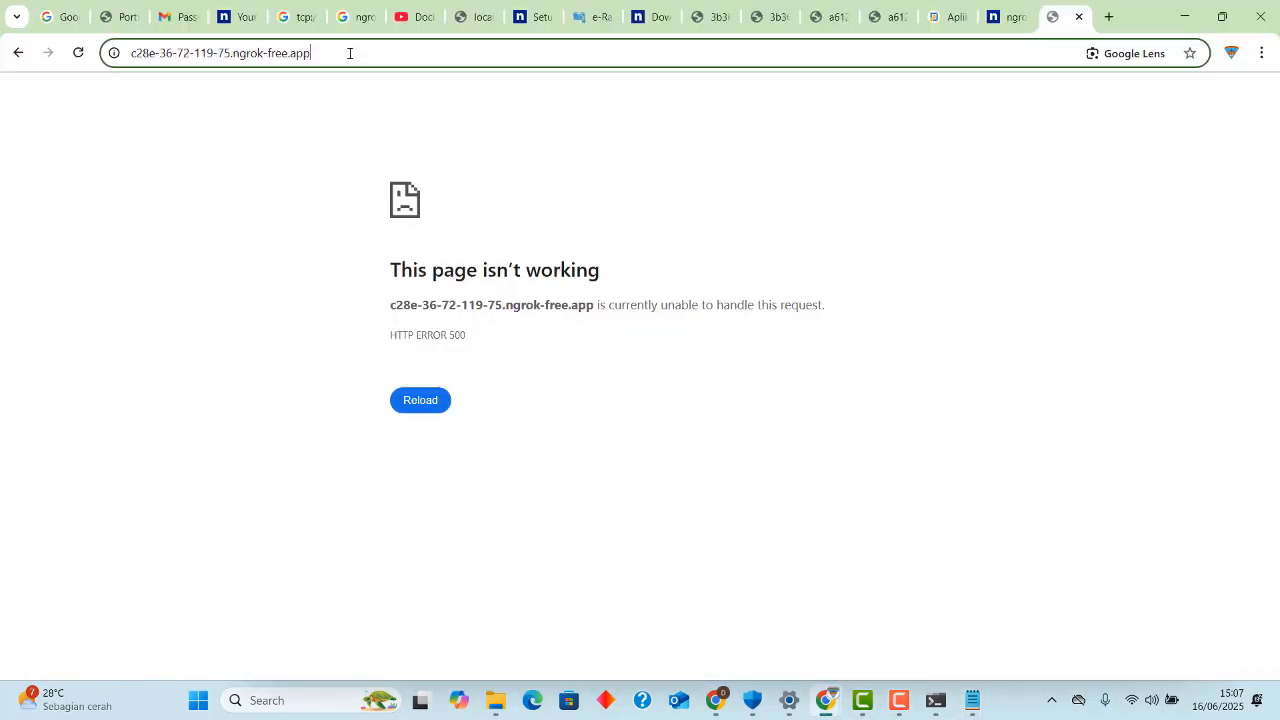
pyautogui.click(385, 51)
pyautogui.press('Return')
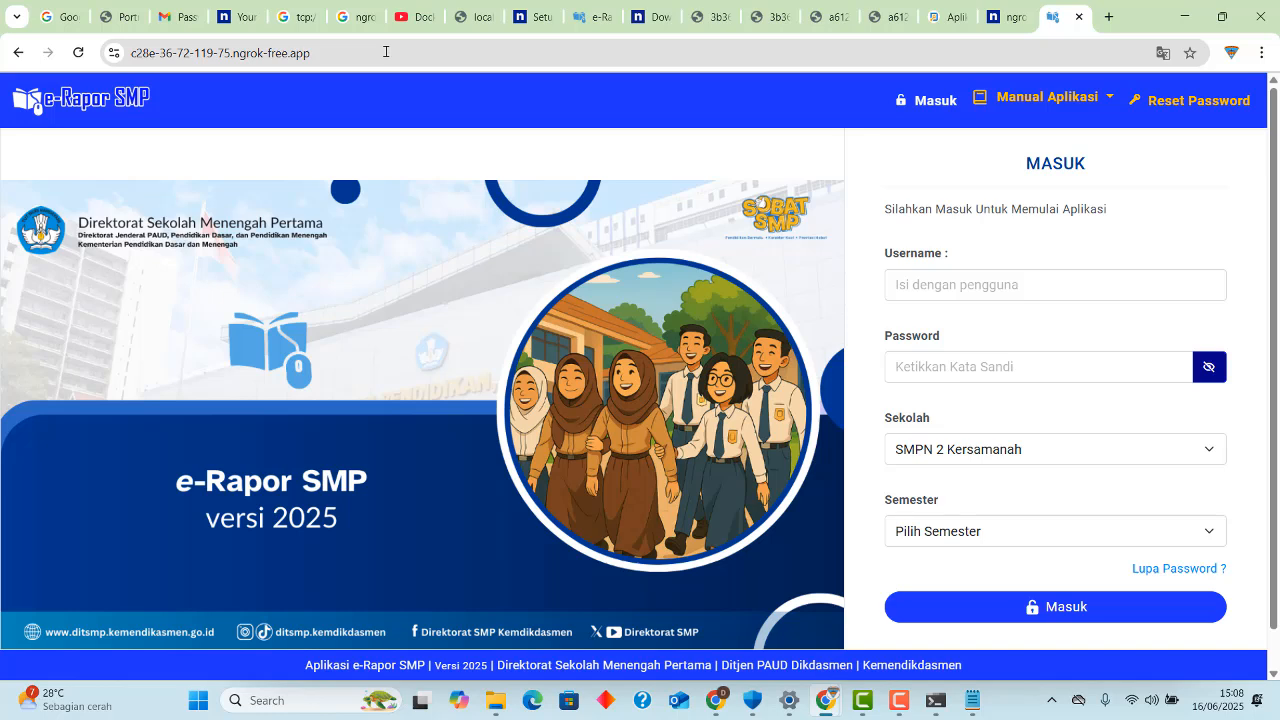
pyautogui.click(385, 51)
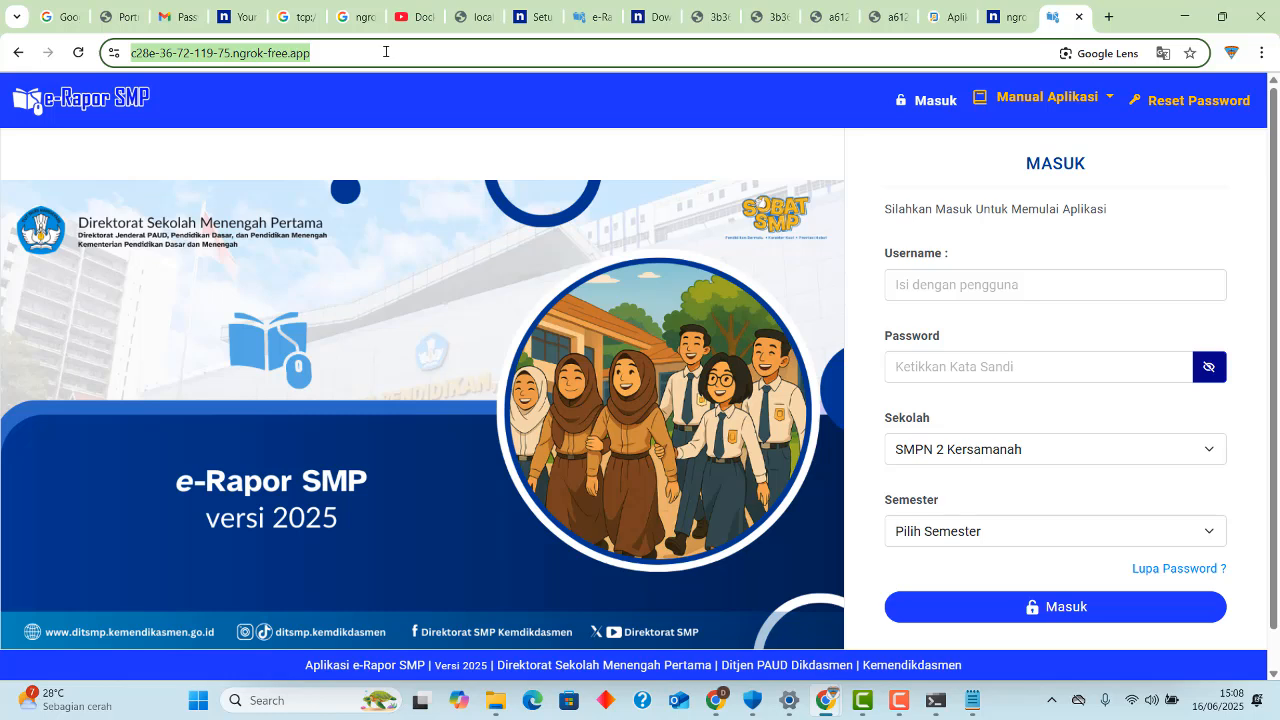
# Log in to e-Rapor SMP as administrator with the account password, choosing semester 2024/2025 Genap.
pyautogui.click(895, 283)
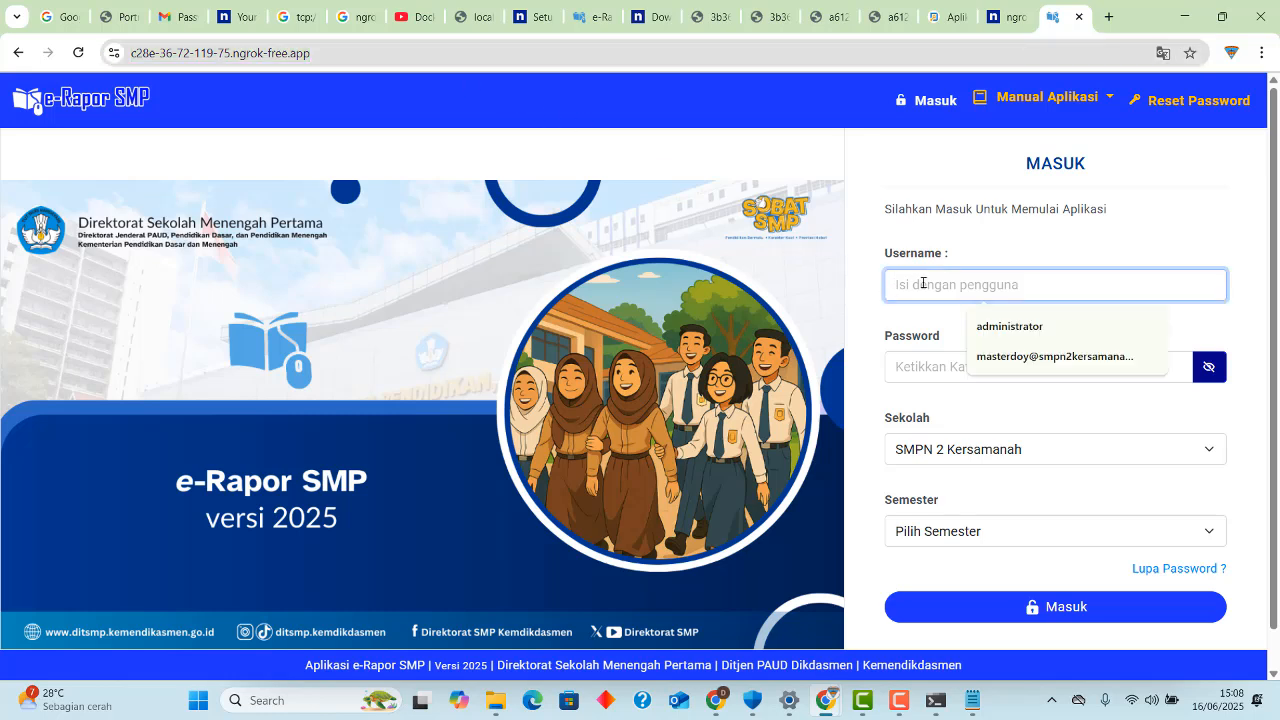
pyautogui.click(975, 325)
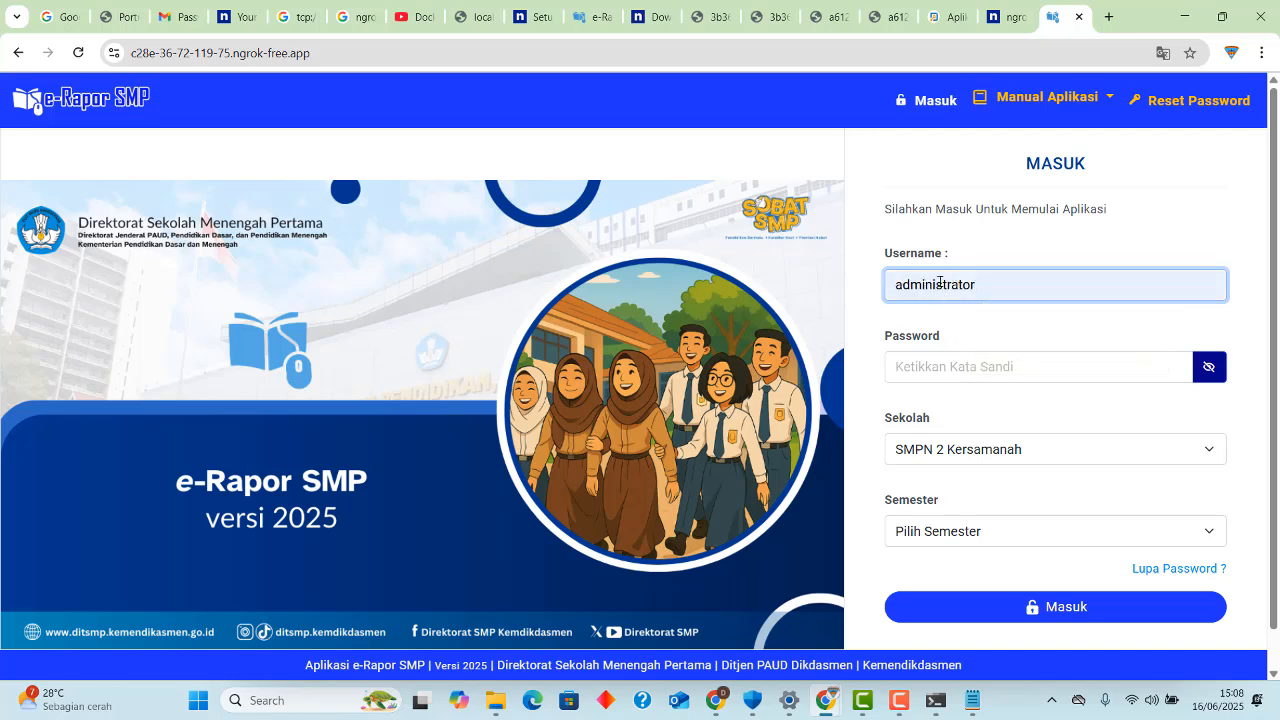
pyautogui.doubleClick(940, 284)
pyautogui.click(971, 366)
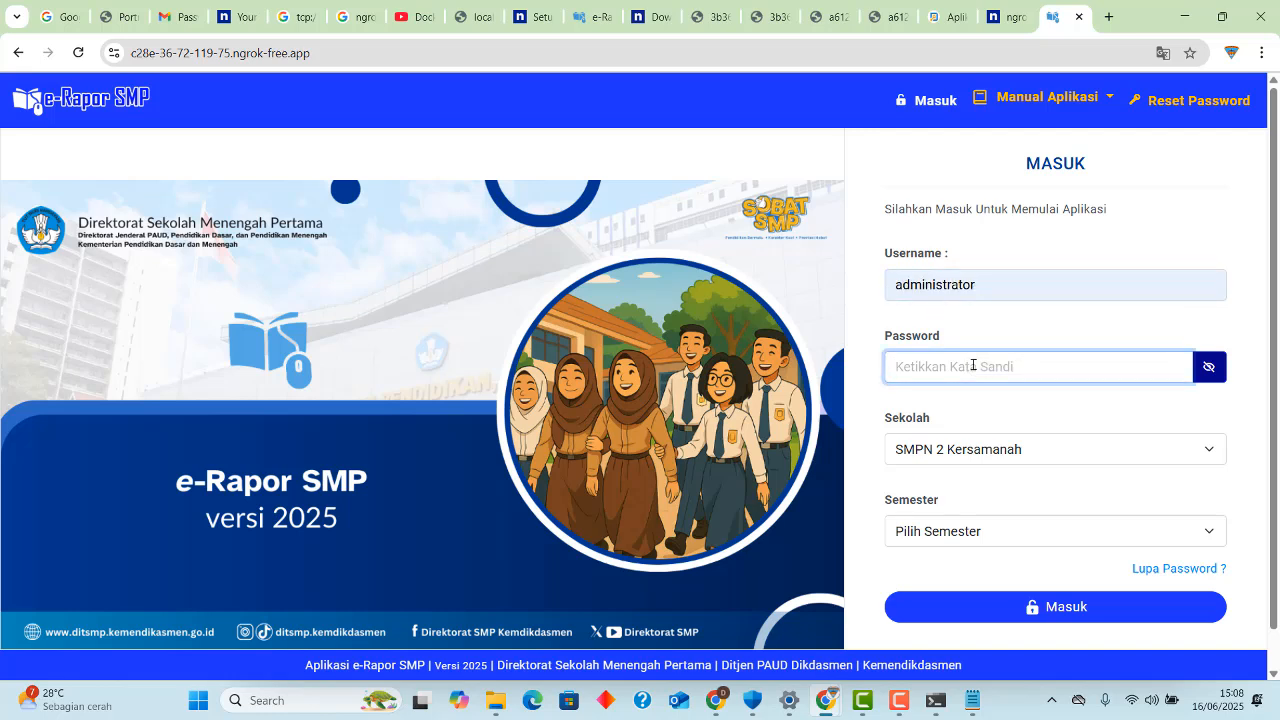
pyautogui.hotkey('ctrl', 'v')
pyautogui.click(959, 531)
pyautogui.click(943, 580)
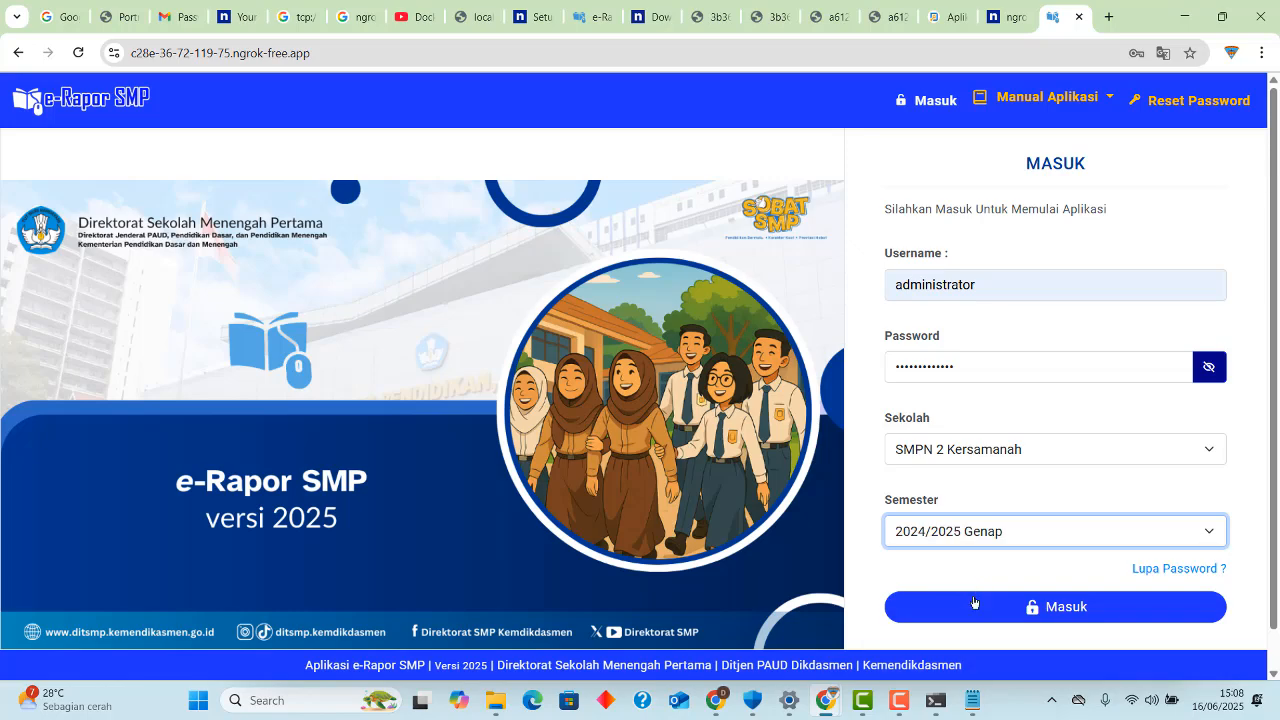
pyautogui.click(976, 606)
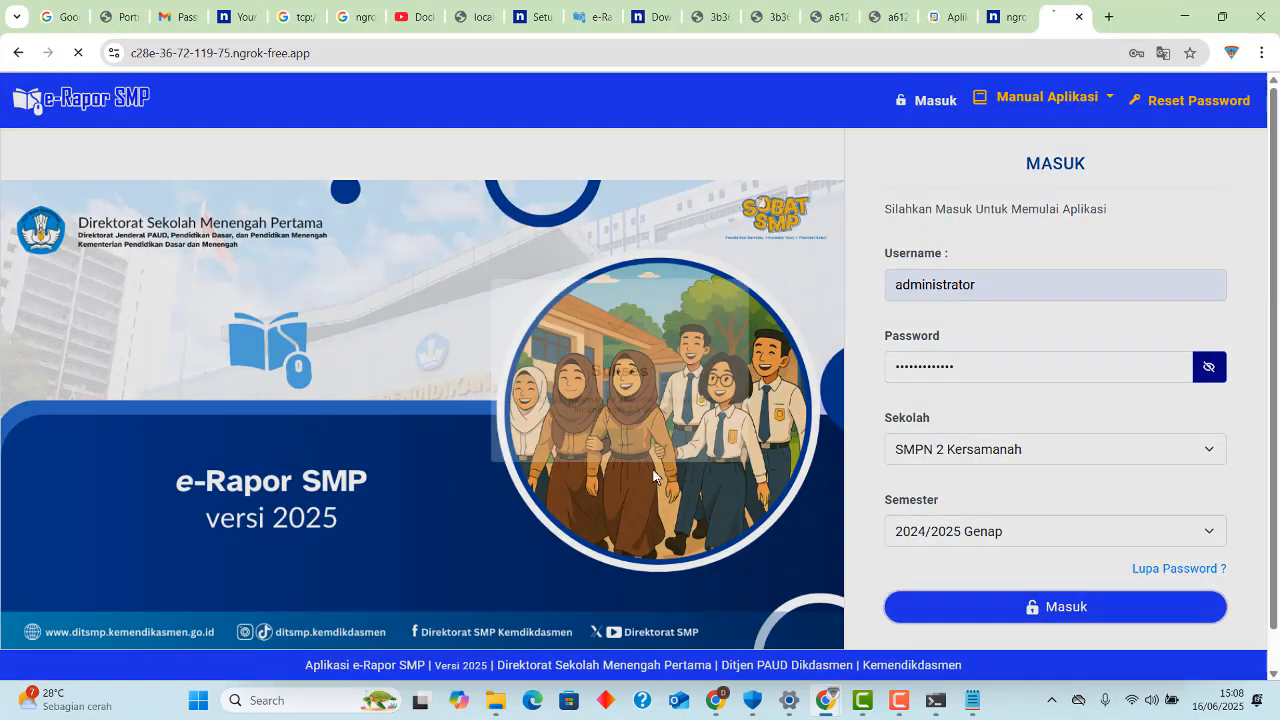